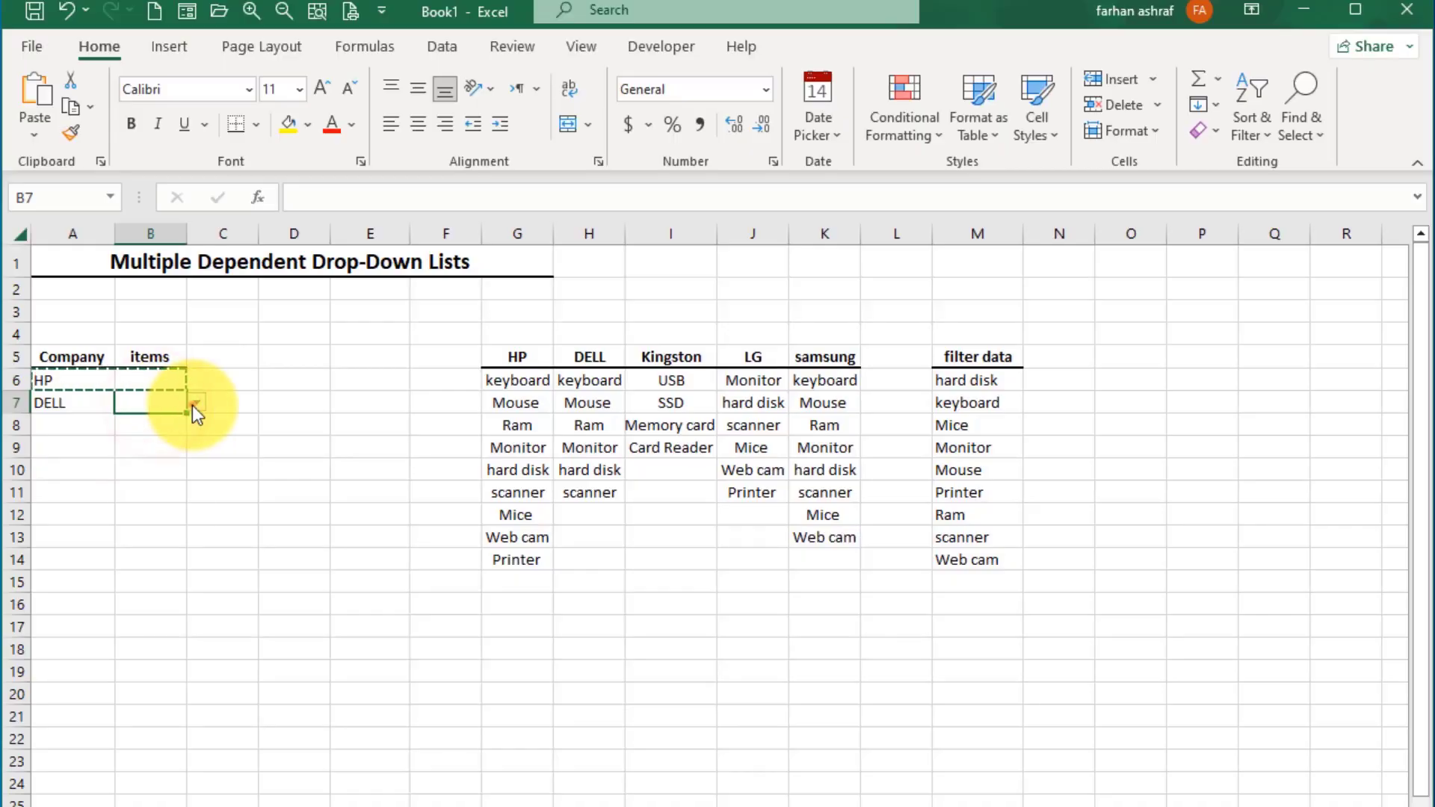
# Step: Pick keyboard as the DELL item in row 7
pyautogui.click(196, 403)
pyautogui.click(164, 435)
pyautogui.click(295, 450)
pyautogui.click(297, 450)
pyautogui.click(66, 401)
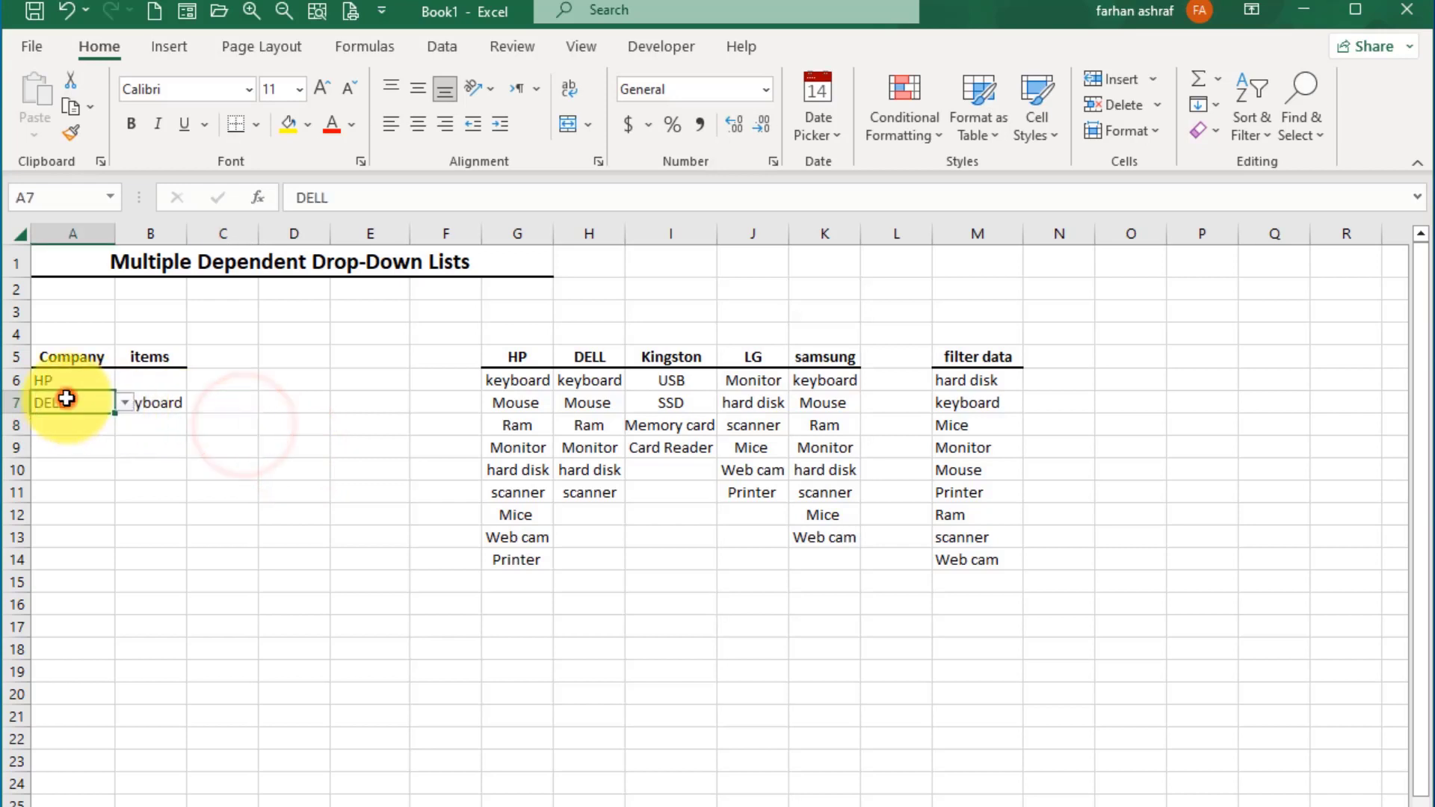
# Step: Set row 8 to Kingston with Mouse as its item
pyautogui.click(90, 424)
pyautogui.click(125, 425)
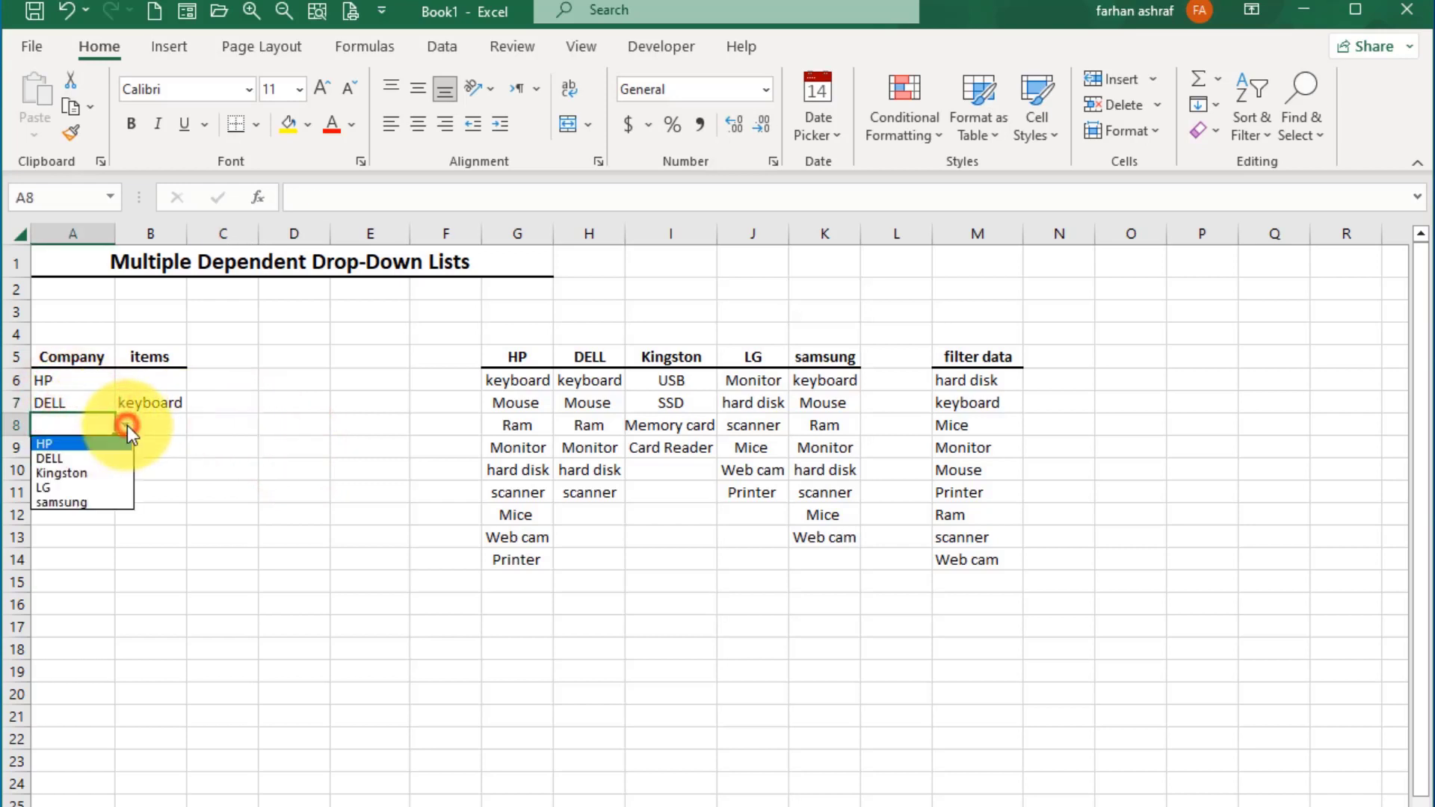
pyautogui.click(88, 472)
pyautogui.click(150, 425)
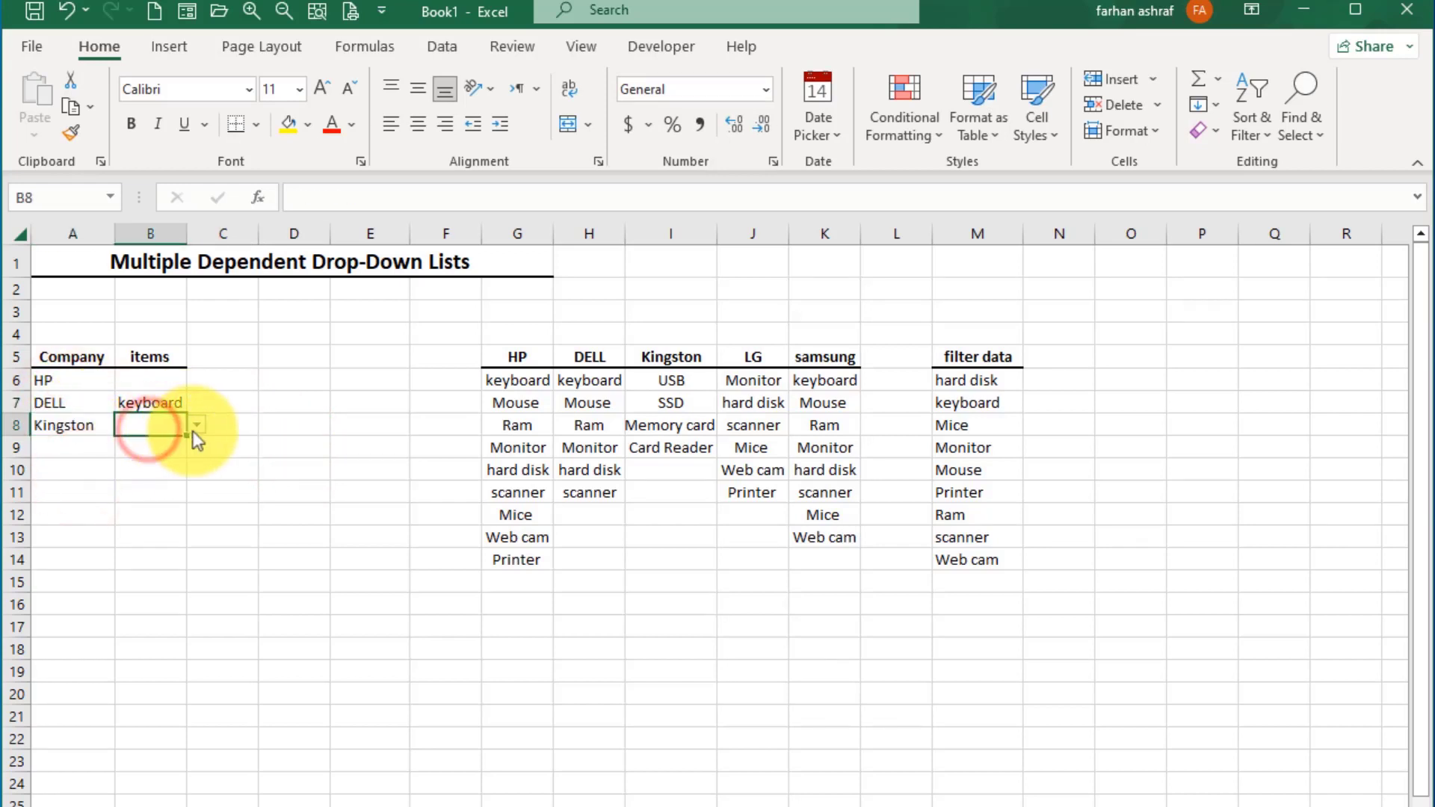
pyautogui.click(198, 427)
pyautogui.click(150, 503)
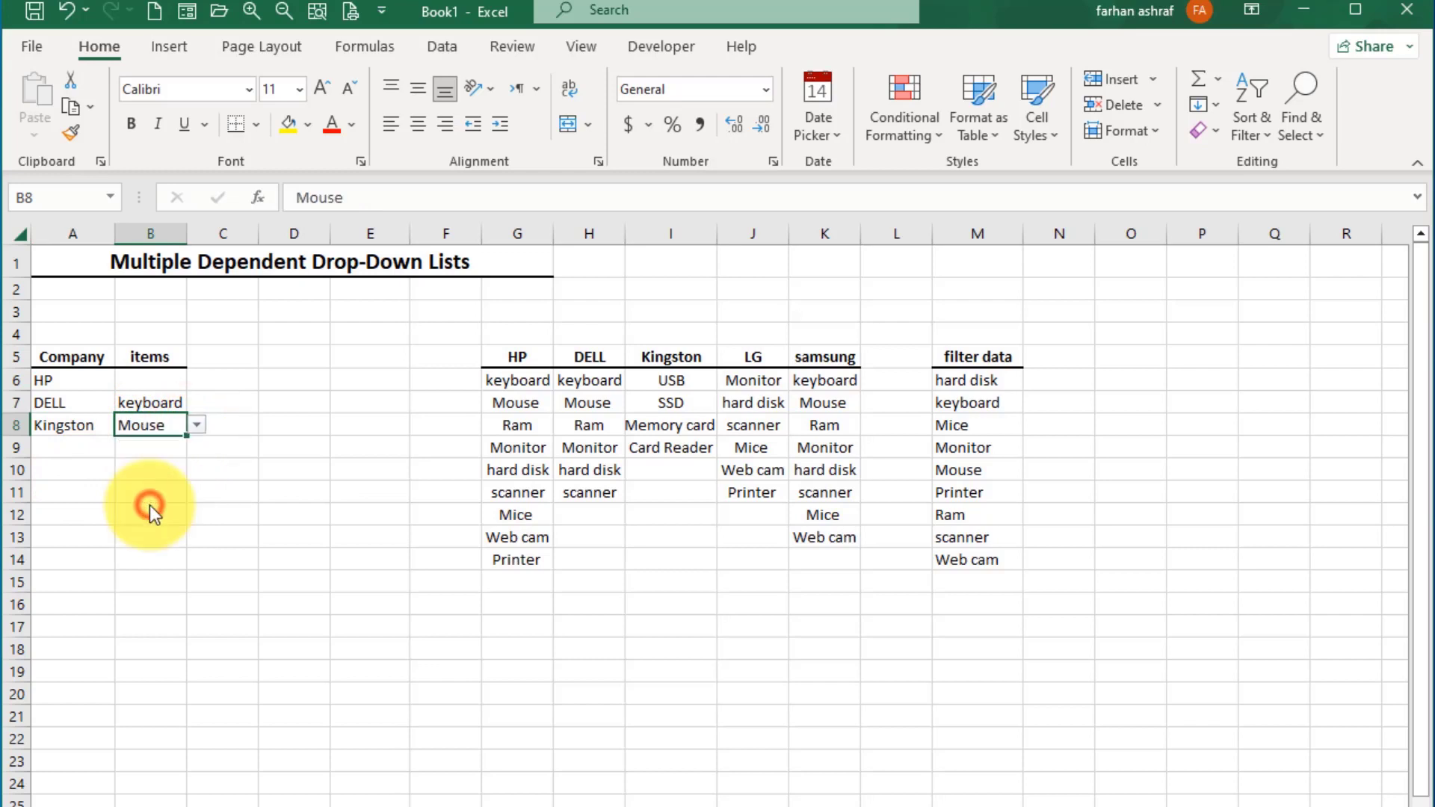
# Step: Set row 9 to samsung with Monitor as its item
pyautogui.click(71, 445)
pyautogui.click(123, 448)
pyautogui.click(82, 511)
pyautogui.click(147, 447)
pyautogui.click(196, 448)
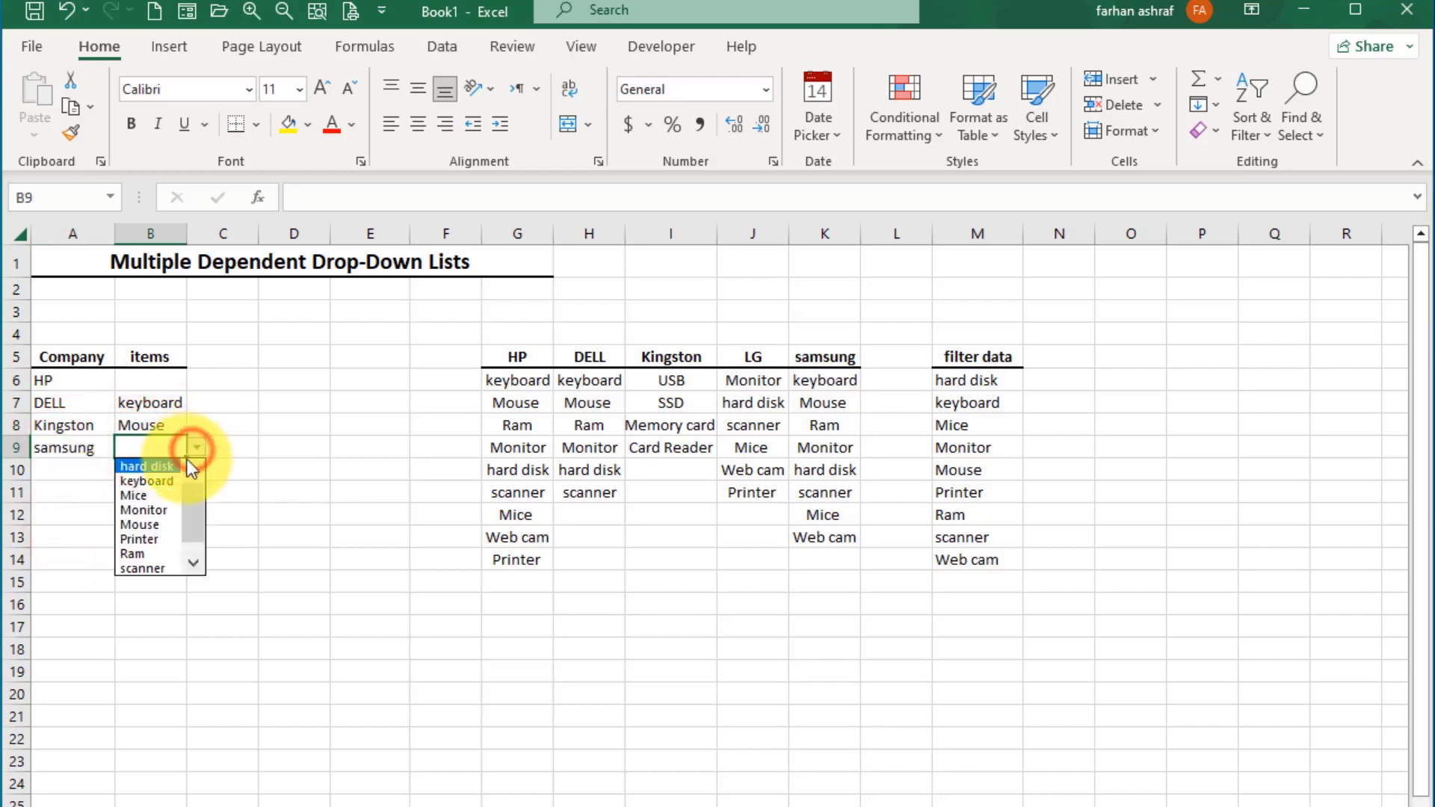
pyautogui.click(150, 511)
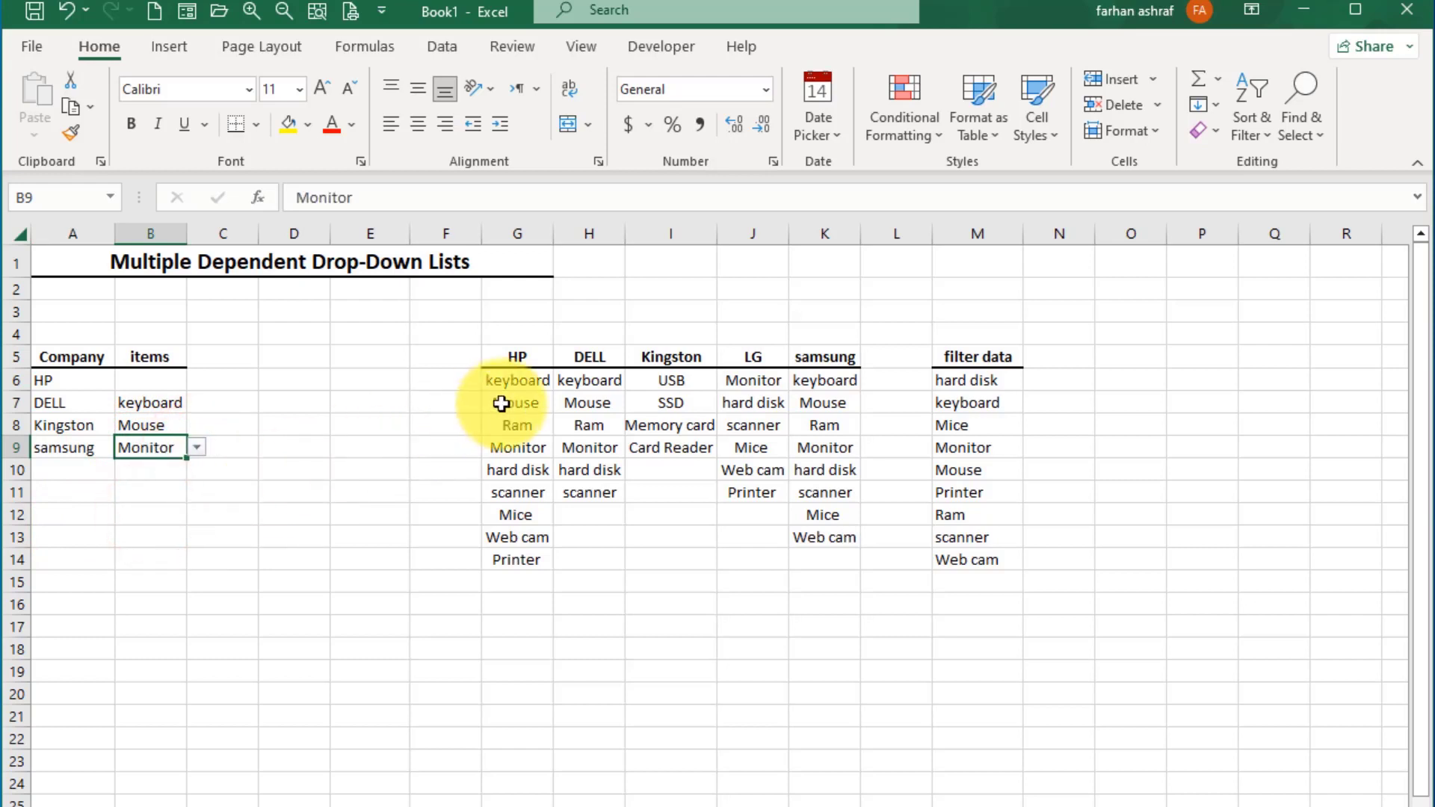
# Step: Choose Monitor as the HP item after browsing HP's filtered options
pyautogui.click(153, 379)
pyautogui.click(197, 381)
pyautogui.press('Down')
pyautogui.press('Down')
pyautogui.press('Down')
pyautogui.press('Down')
pyautogui.press('Down')
pyautogui.press('Down')
pyautogui.press('Up')
pyautogui.press('Up')
pyautogui.press('Up')
pyautogui.press('Up')
pyautogui.press('Up')
pyautogui.press('Up')
pyautogui.press('Down')
pyautogui.press('Down')
pyautogui.press('Down')
pyautogui.press('Down')
pyautogui.press('Down')
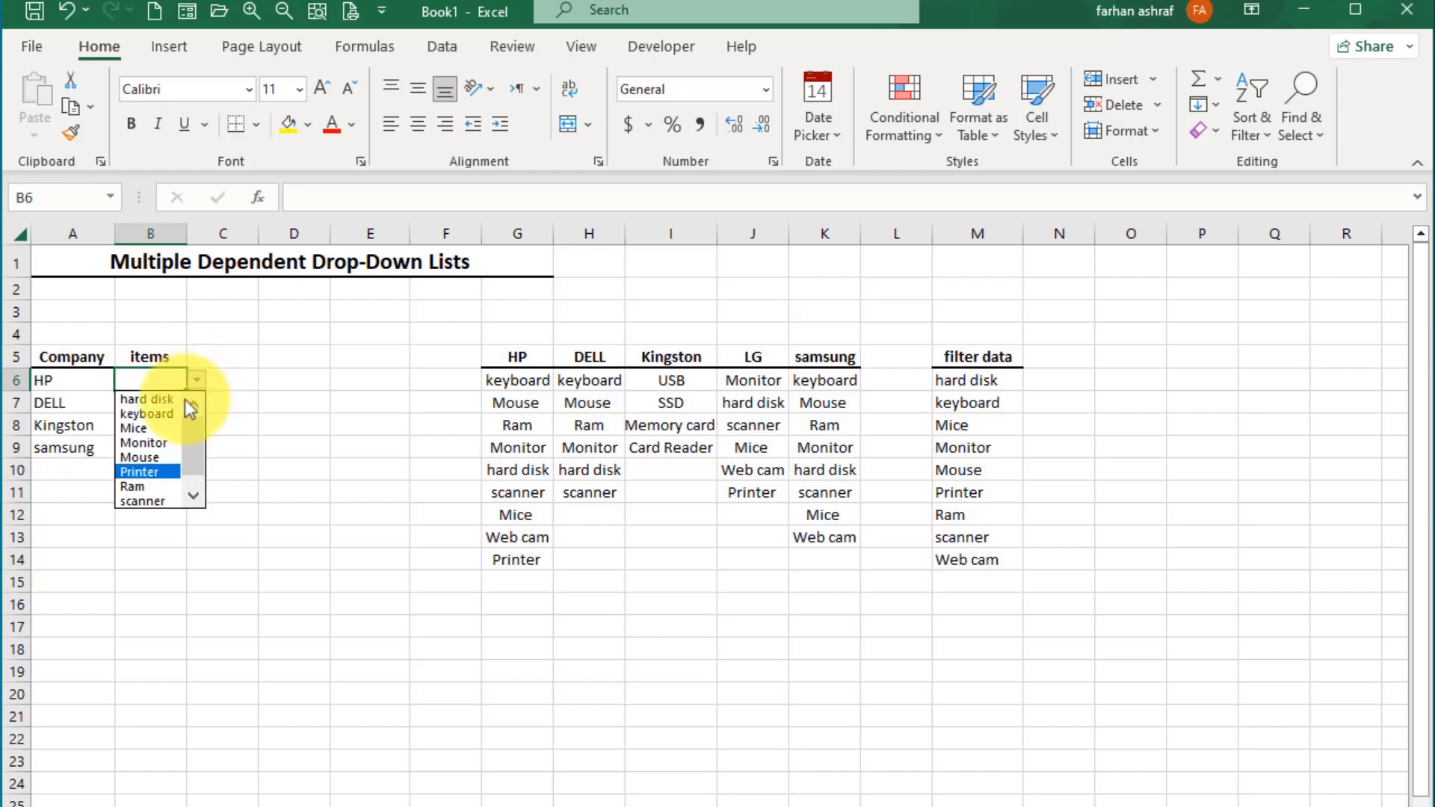
pyautogui.press('Down')
pyautogui.press('Down')
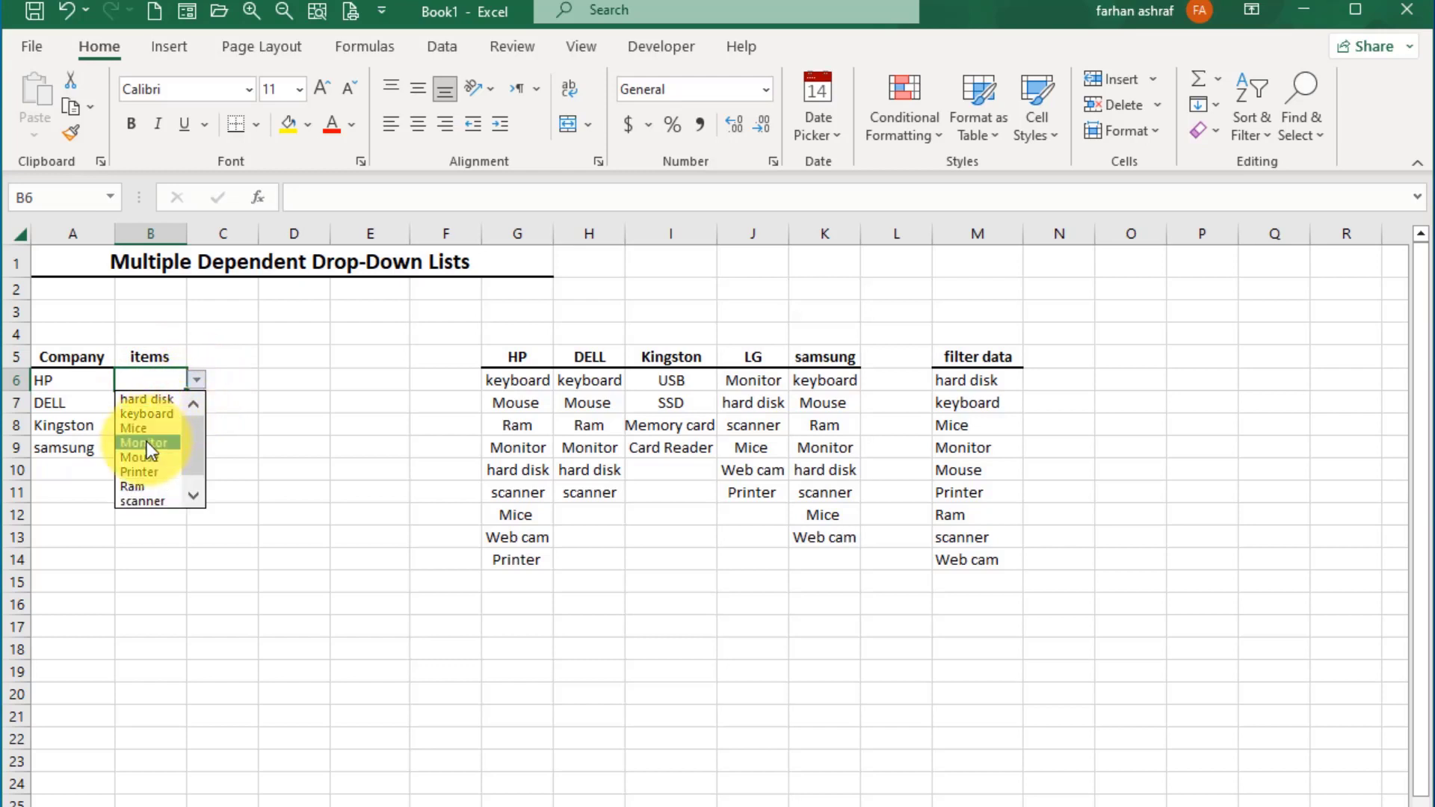
pyautogui.click(146, 443)
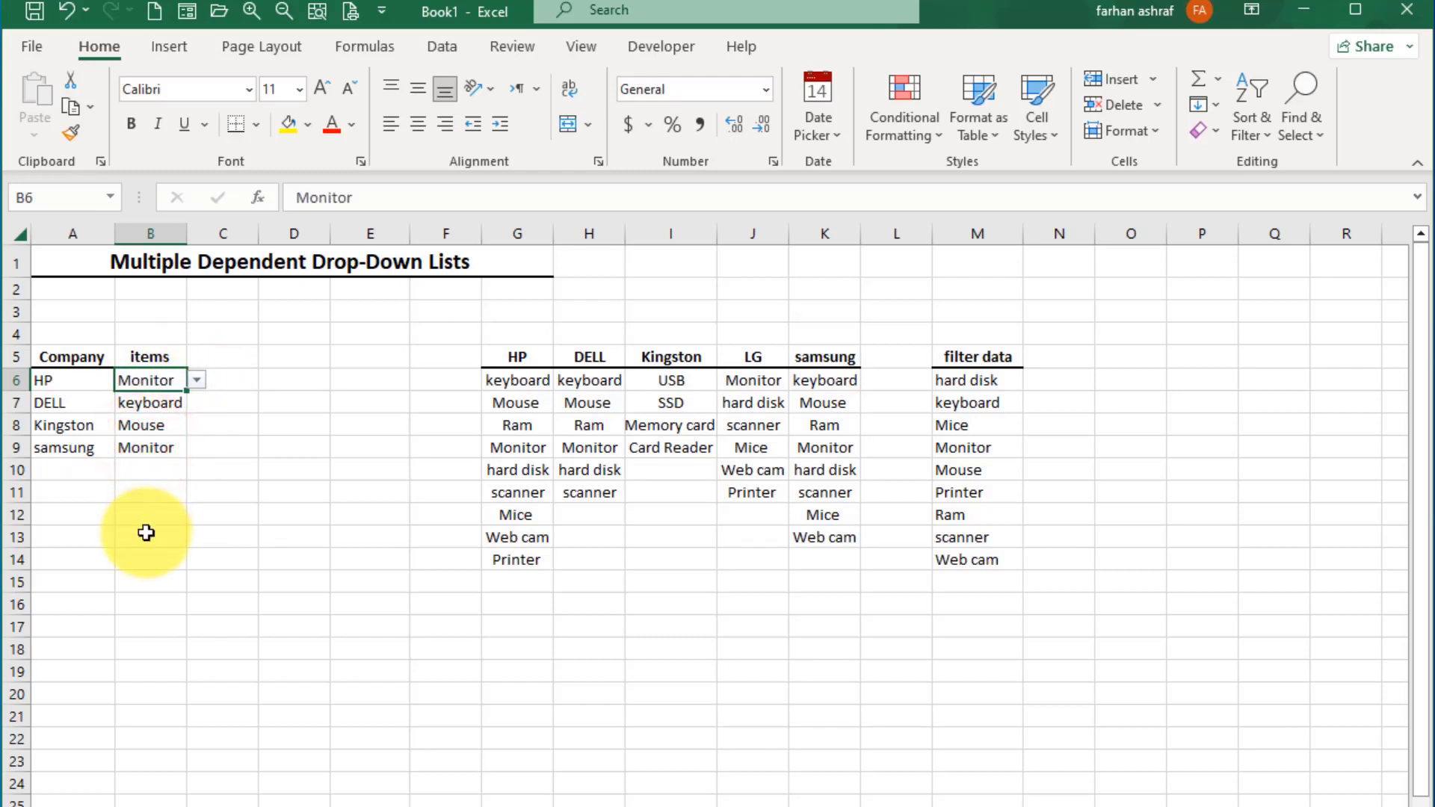
# Step: Choose LG as the row 10 company and bring up its filtered item list
pyautogui.click(65, 470)
pyautogui.click(124, 469)
pyautogui.click(67, 531)
pyautogui.click(146, 471)
pyautogui.click(194, 469)
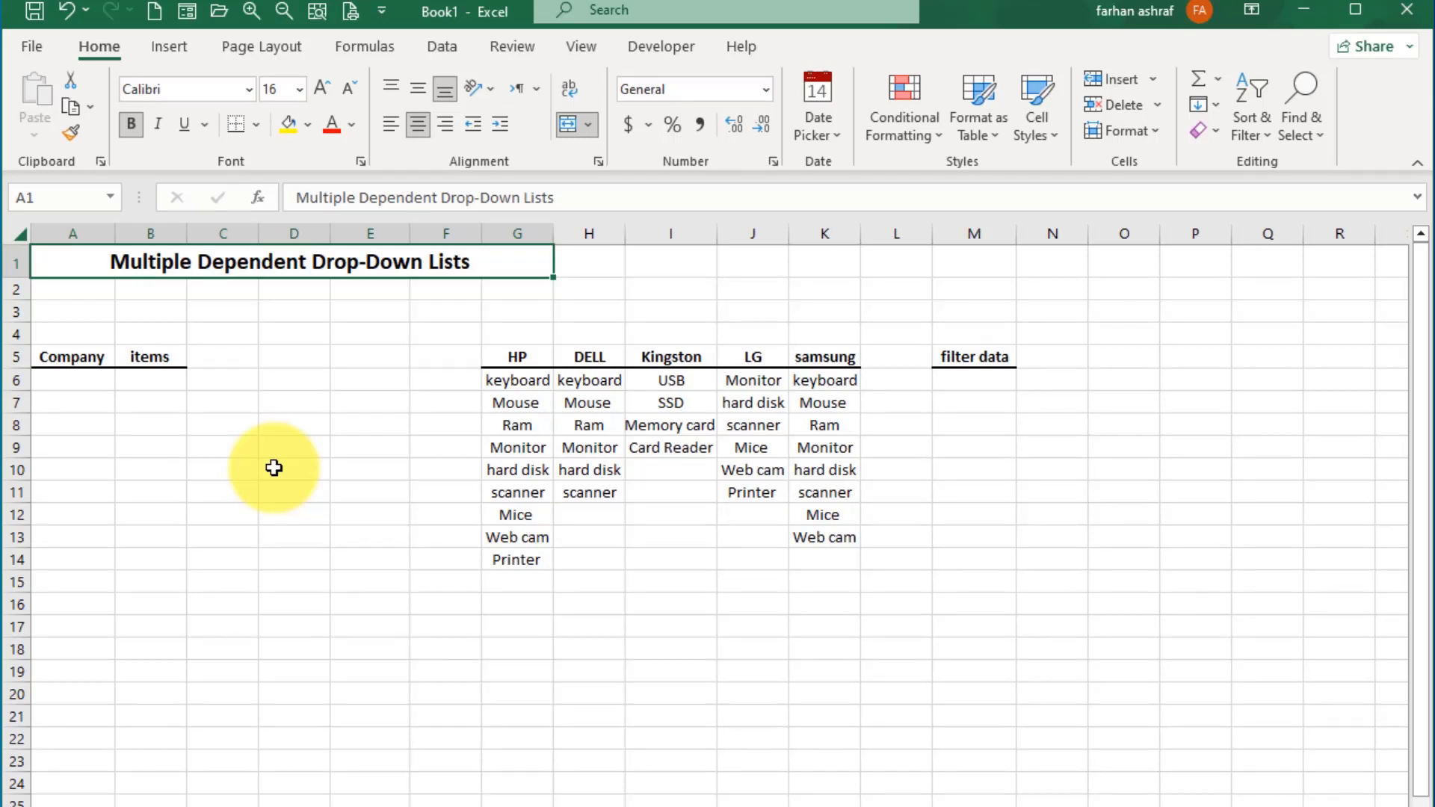
# Step: Point out the company headers HP, DELL, Kingston, LG and samsung in G5:K5
pyautogui.click(521, 359)
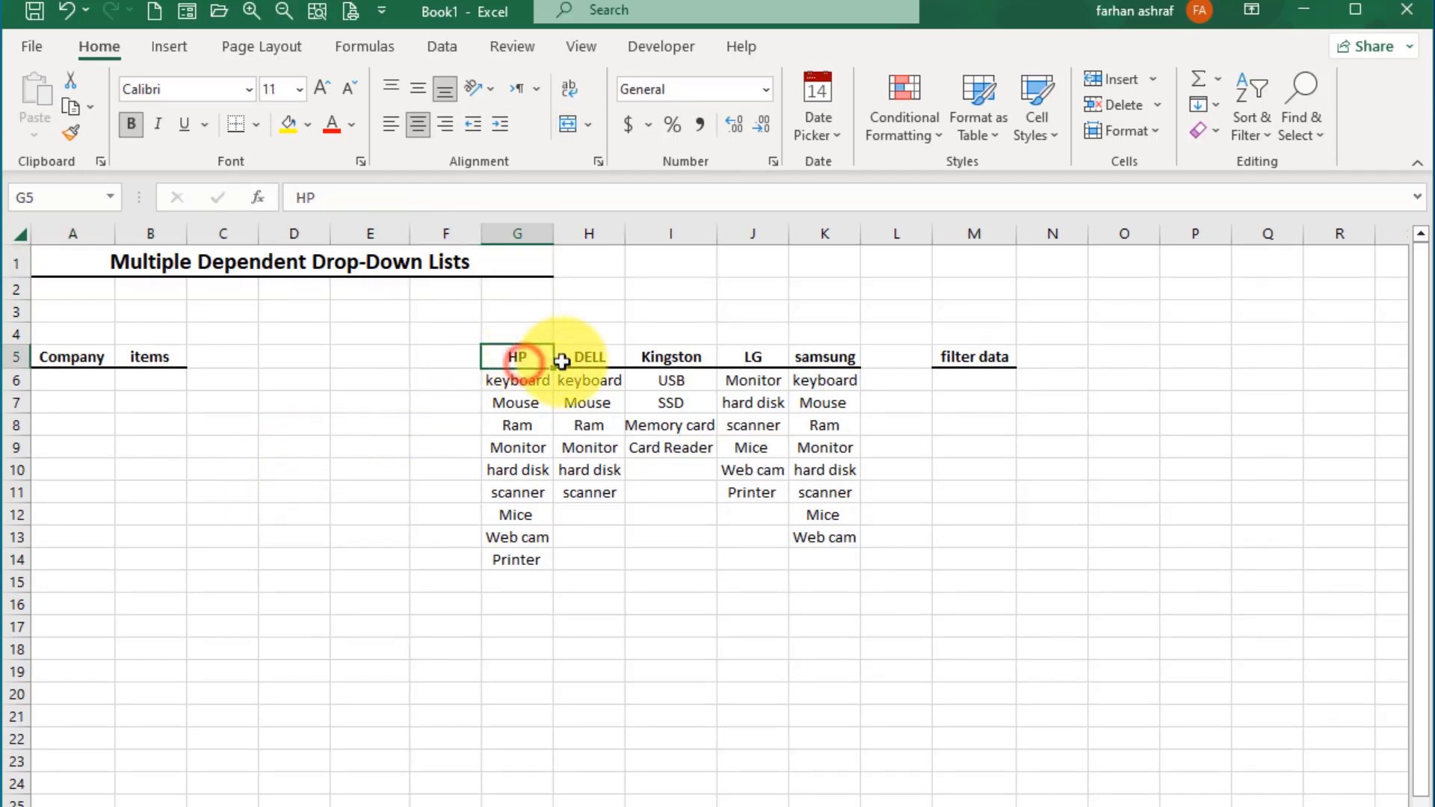
pyautogui.click(601, 357)
pyautogui.click(657, 364)
pyautogui.click(749, 360)
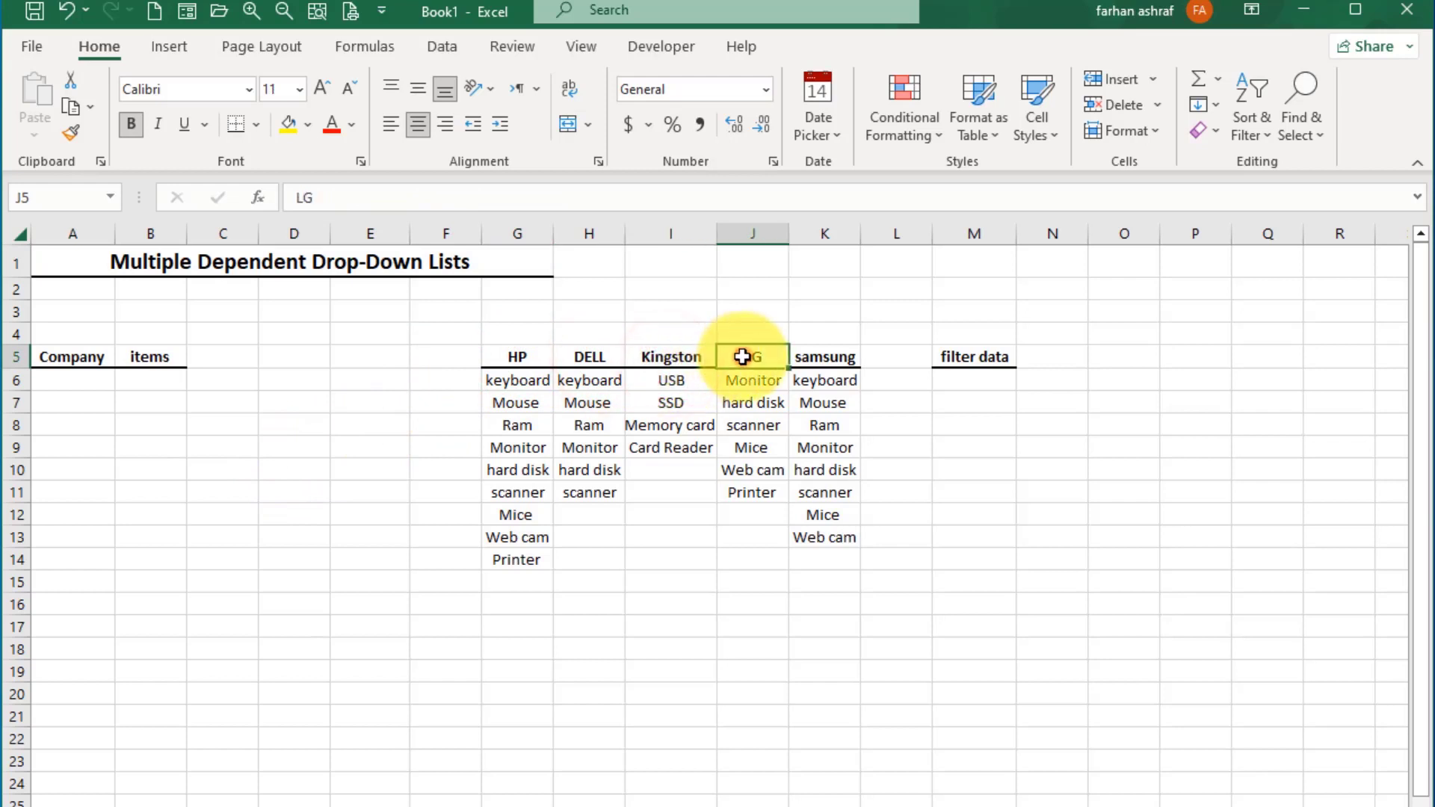
pyautogui.click(848, 363)
pyautogui.click(682, 357)
pyautogui.click(820, 356)
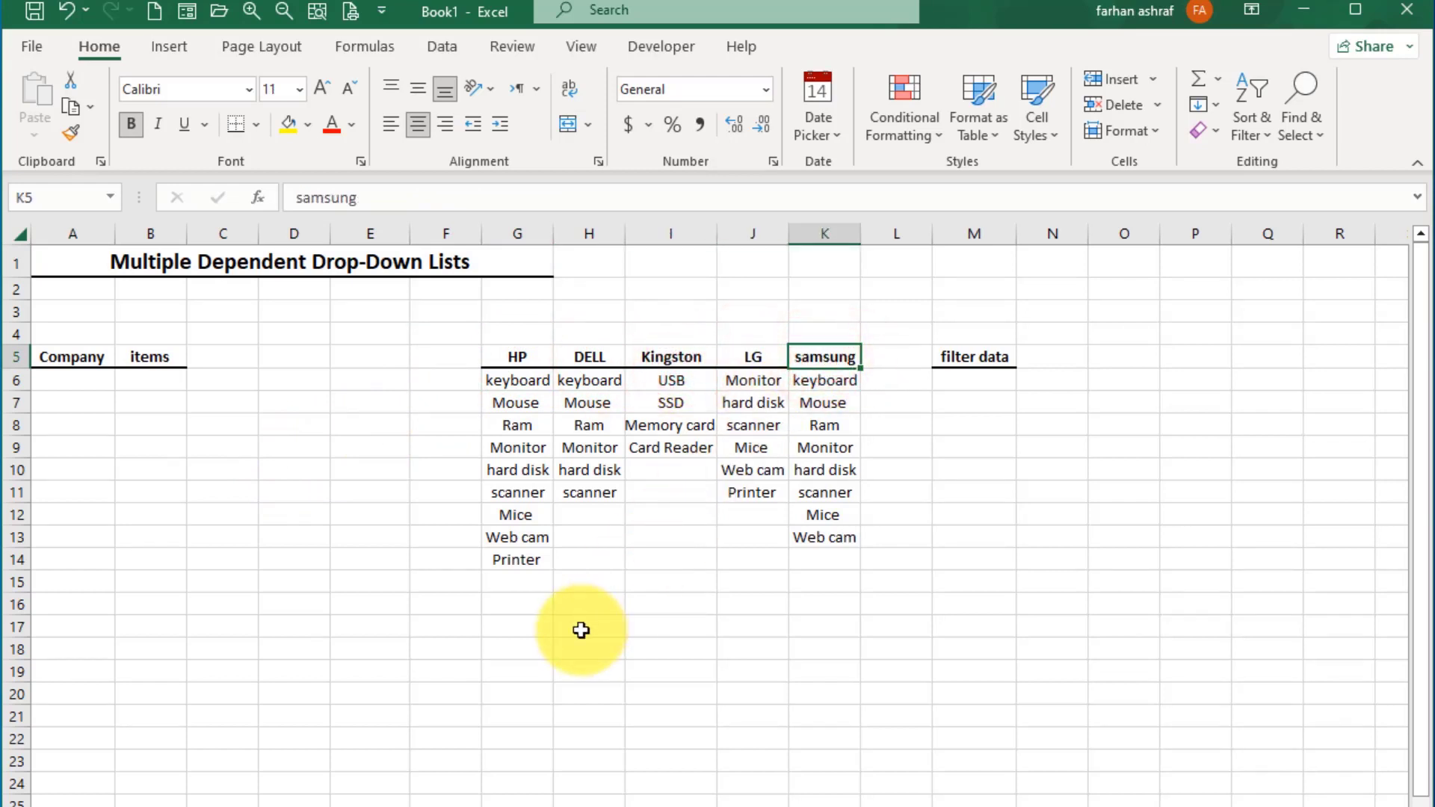
# Step: Highlight each brand's item list in turn, then select A6 with the Data tools showing
pyautogui.moveTo(529, 378); pyautogui.dragTo(536, 549)
pyautogui.moveTo(587, 385); pyautogui.dragTo(603, 487)
pyautogui.moveTo(670, 380); pyautogui.dragTo(711, 427)
pyautogui.moveTo(764, 382); pyautogui.dragTo(775, 484)
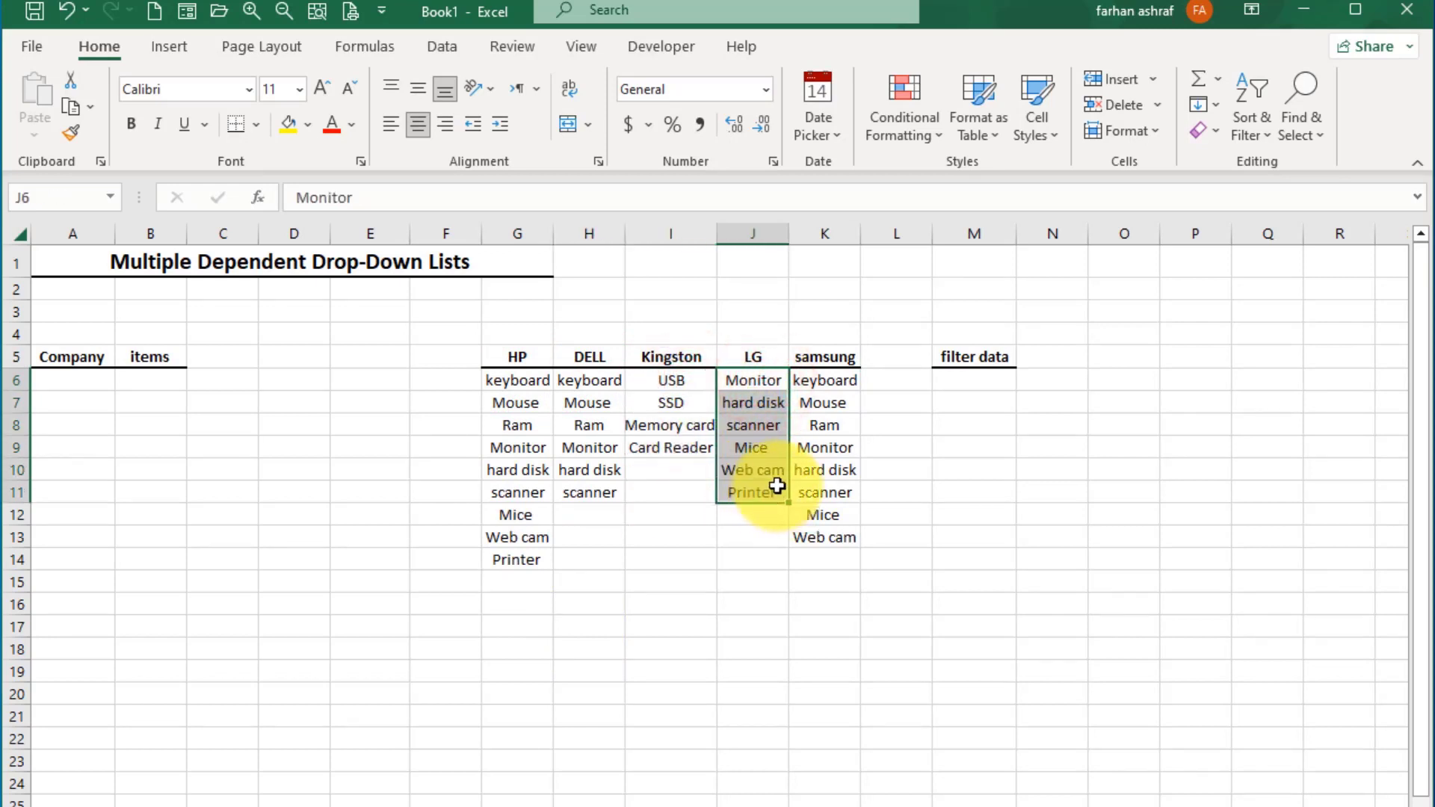
pyautogui.moveTo(813, 379); pyautogui.dragTo(823, 545)
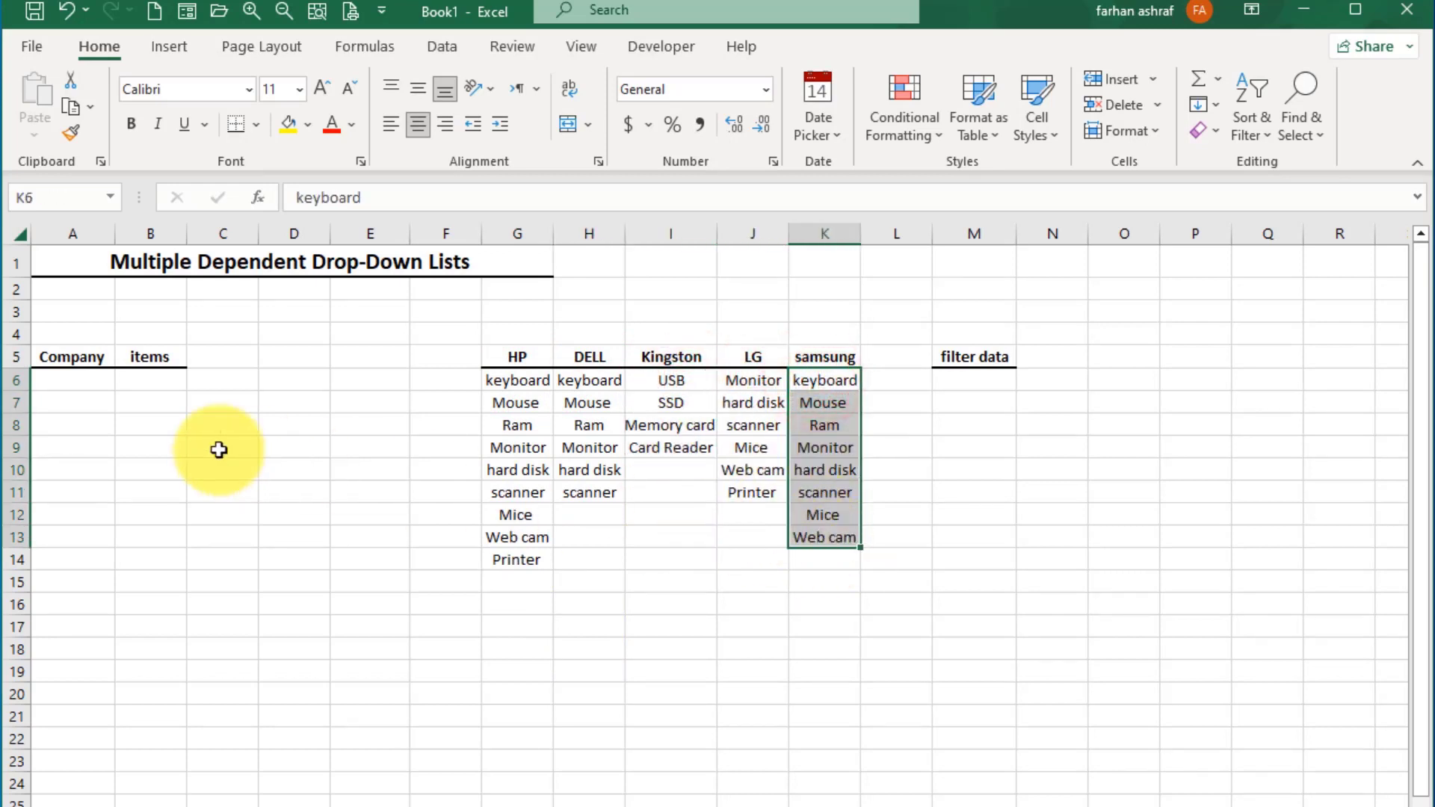
pyautogui.click(179, 447)
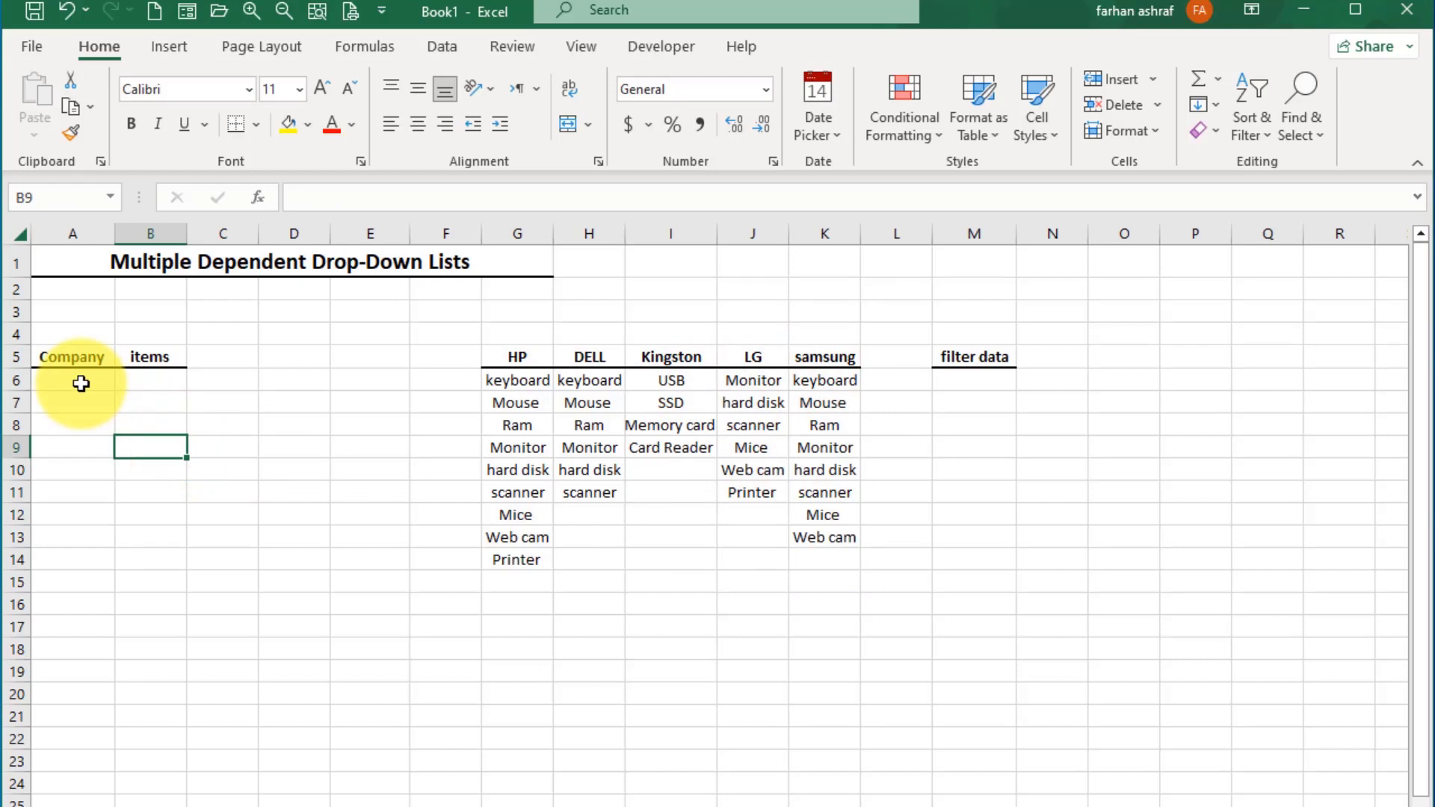
pyautogui.click(81, 383)
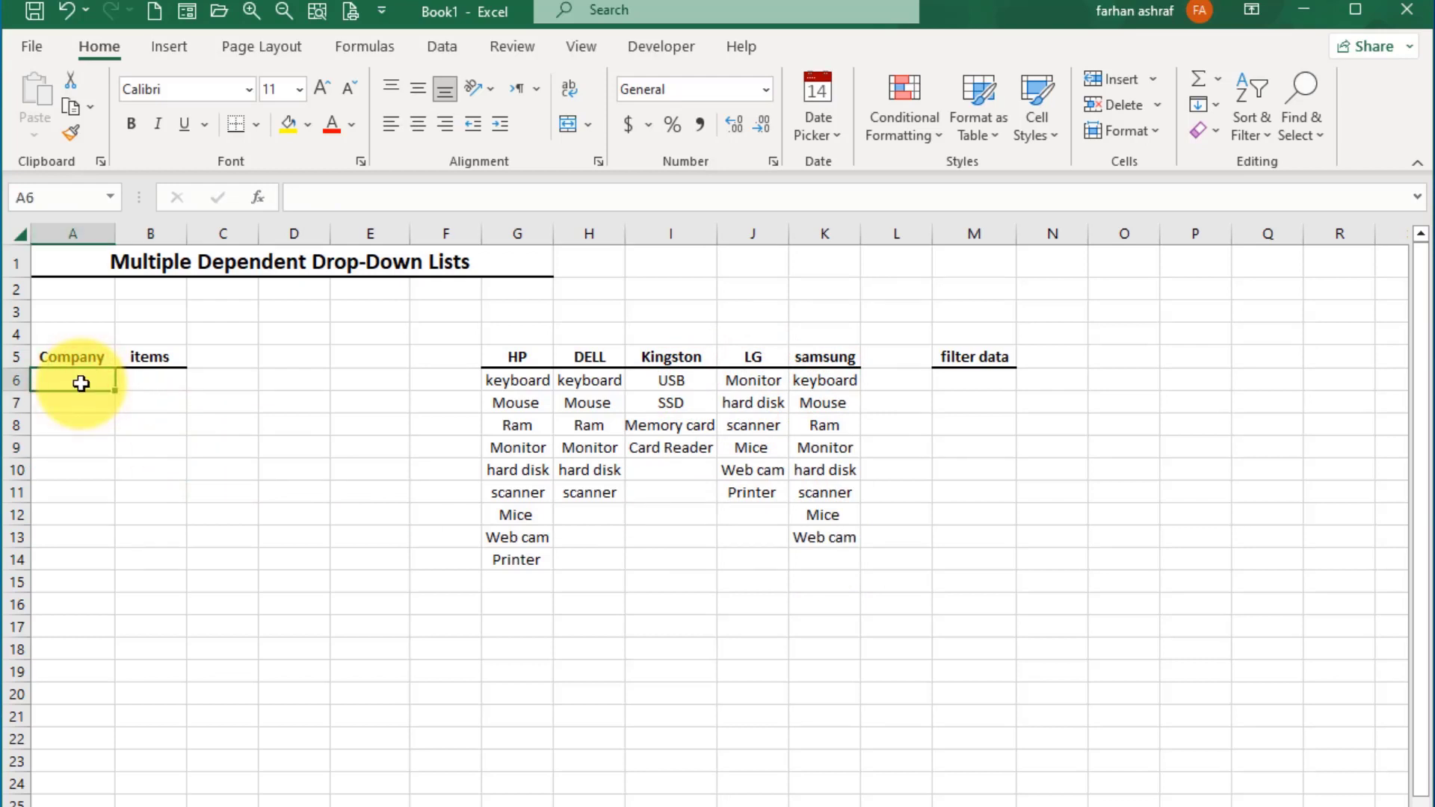
pyautogui.click(441, 49)
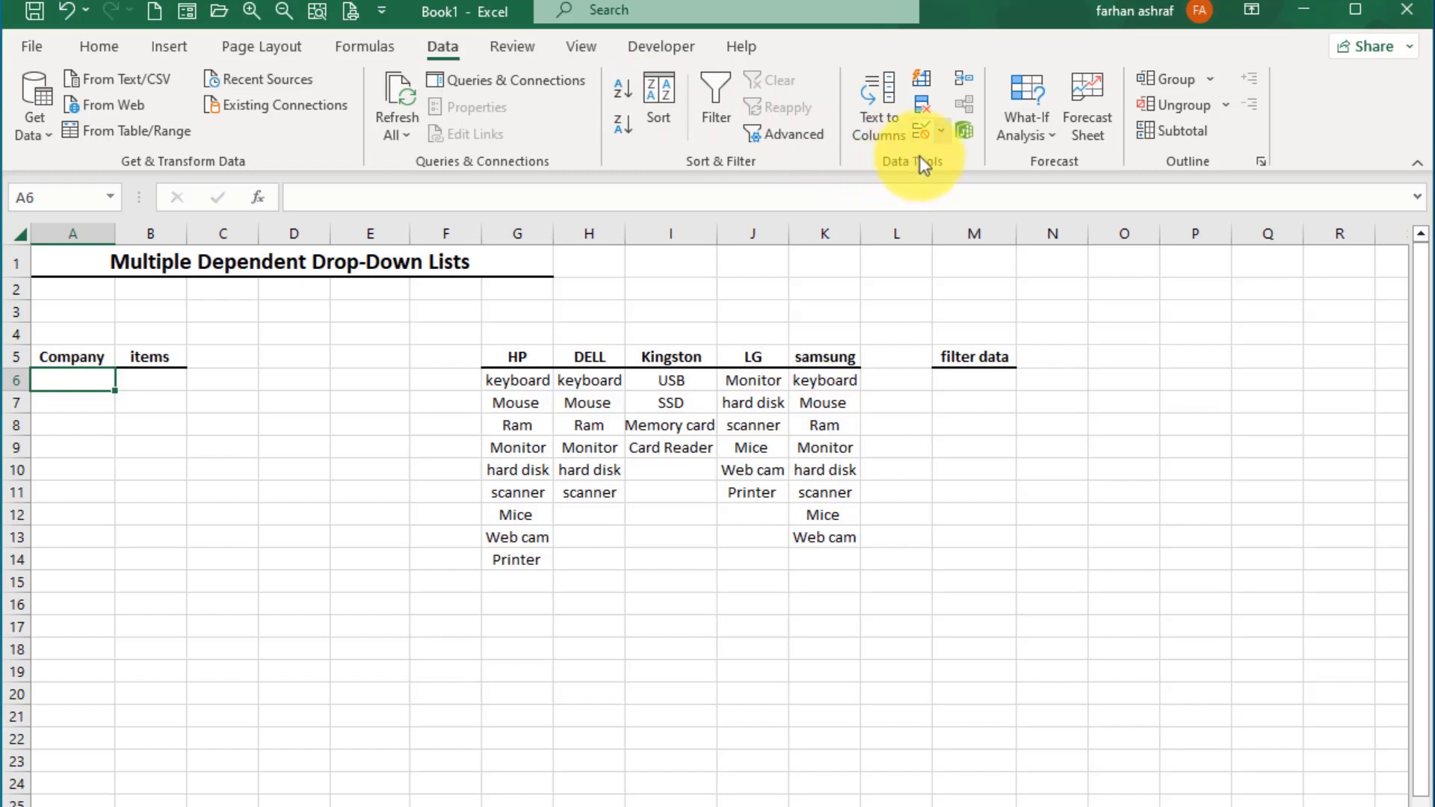
# Step: Add List validation to A6 with source =$G$5:$K$5, the five company headers
pyautogui.click(945, 128)
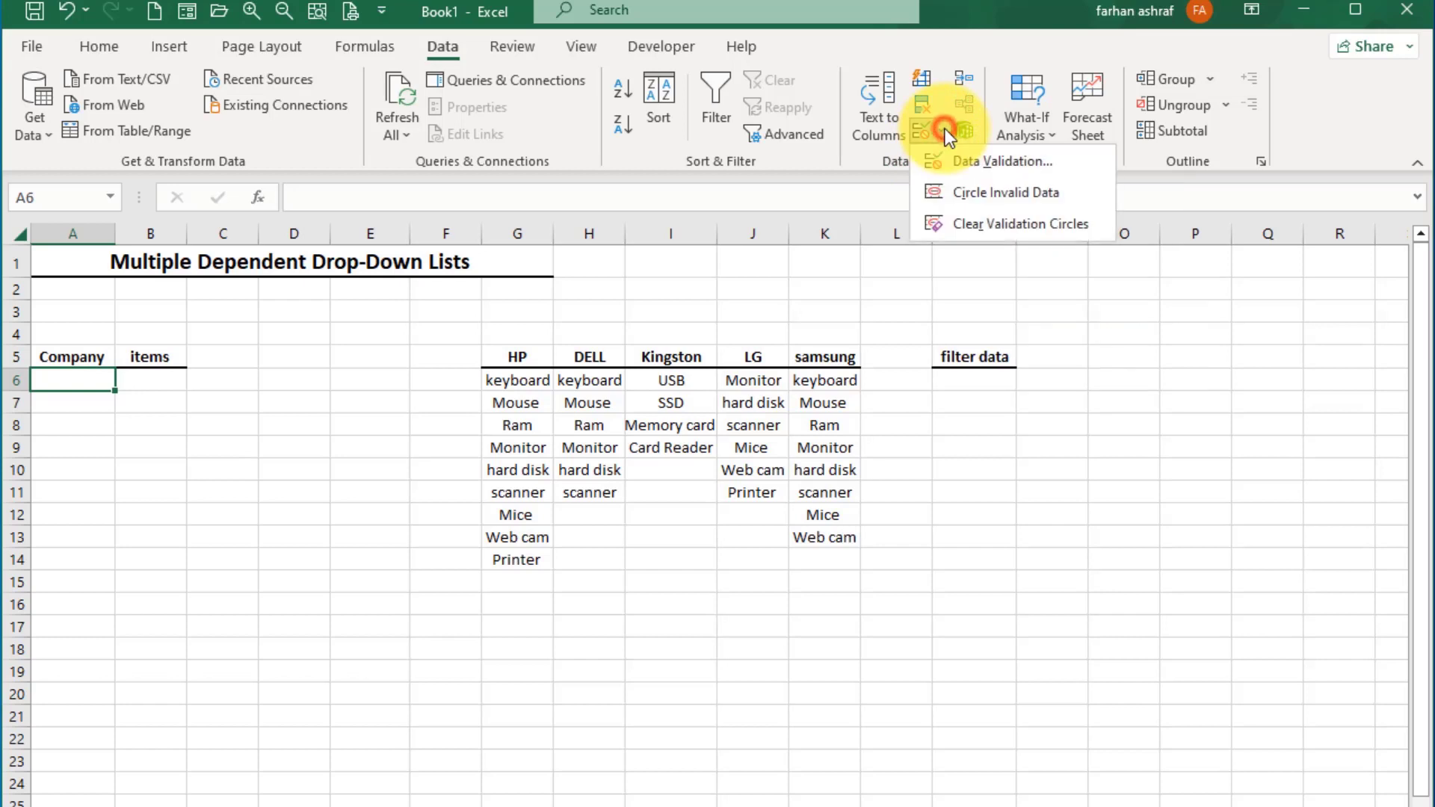
pyautogui.click(970, 158)
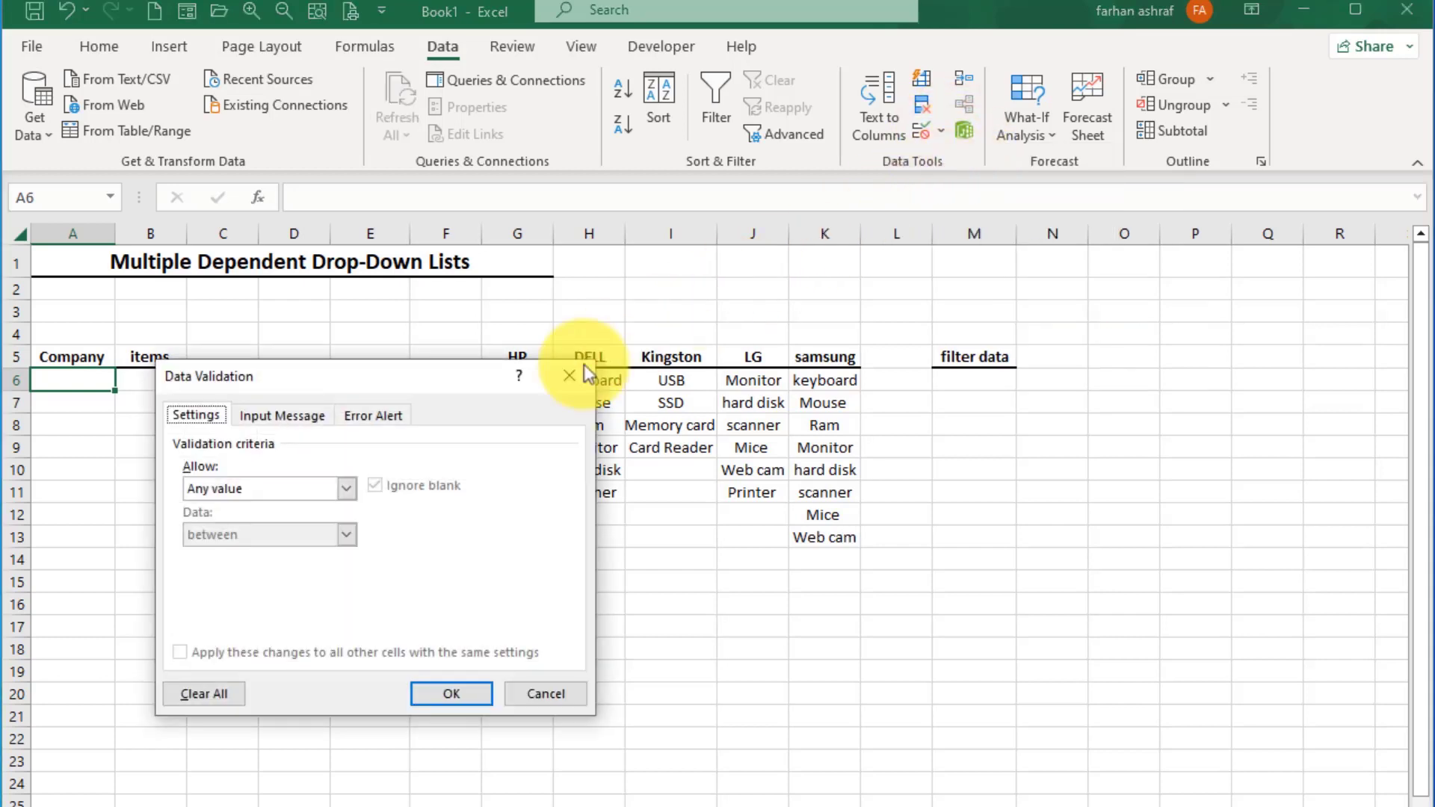
pyautogui.click(351, 489)
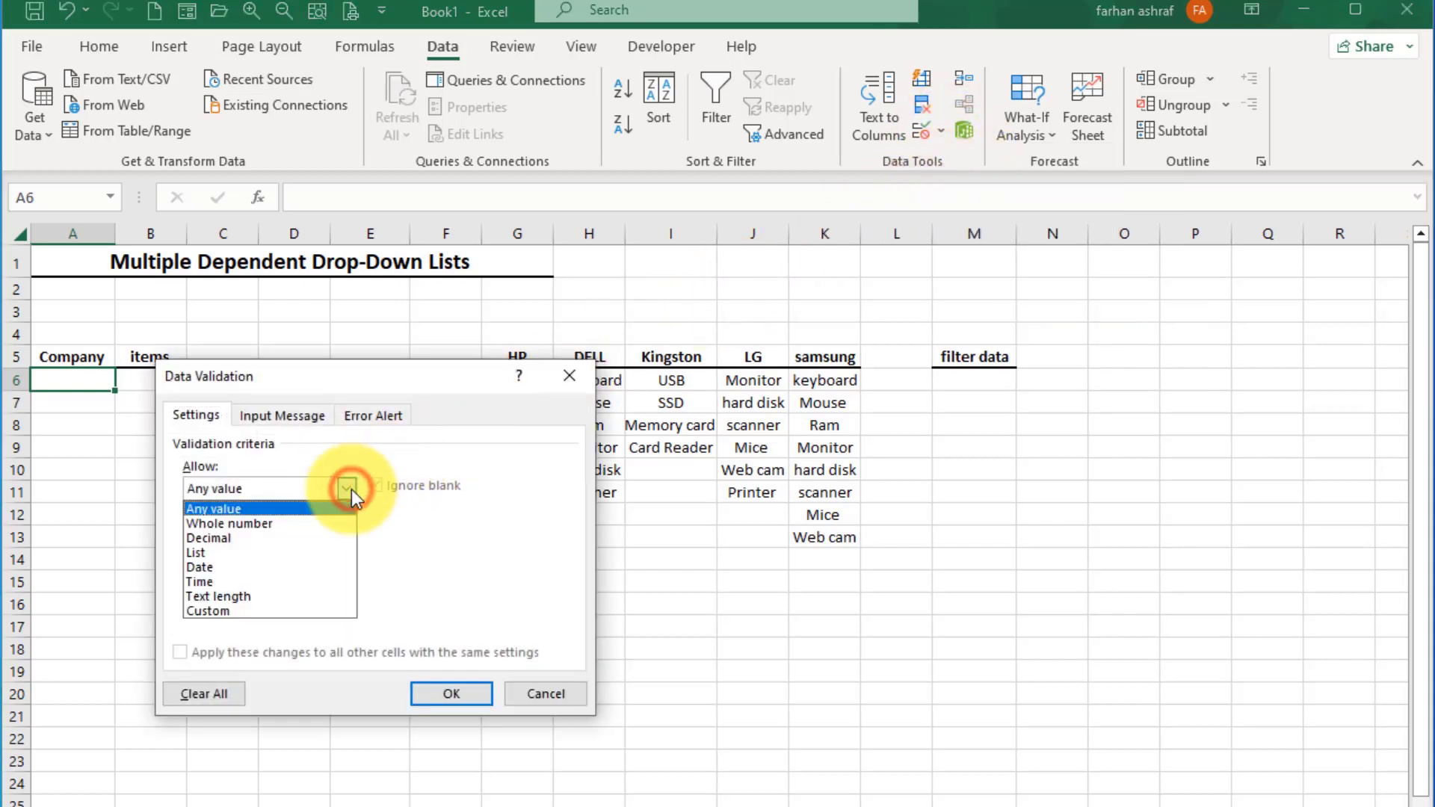
pyautogui.click(284, 551)
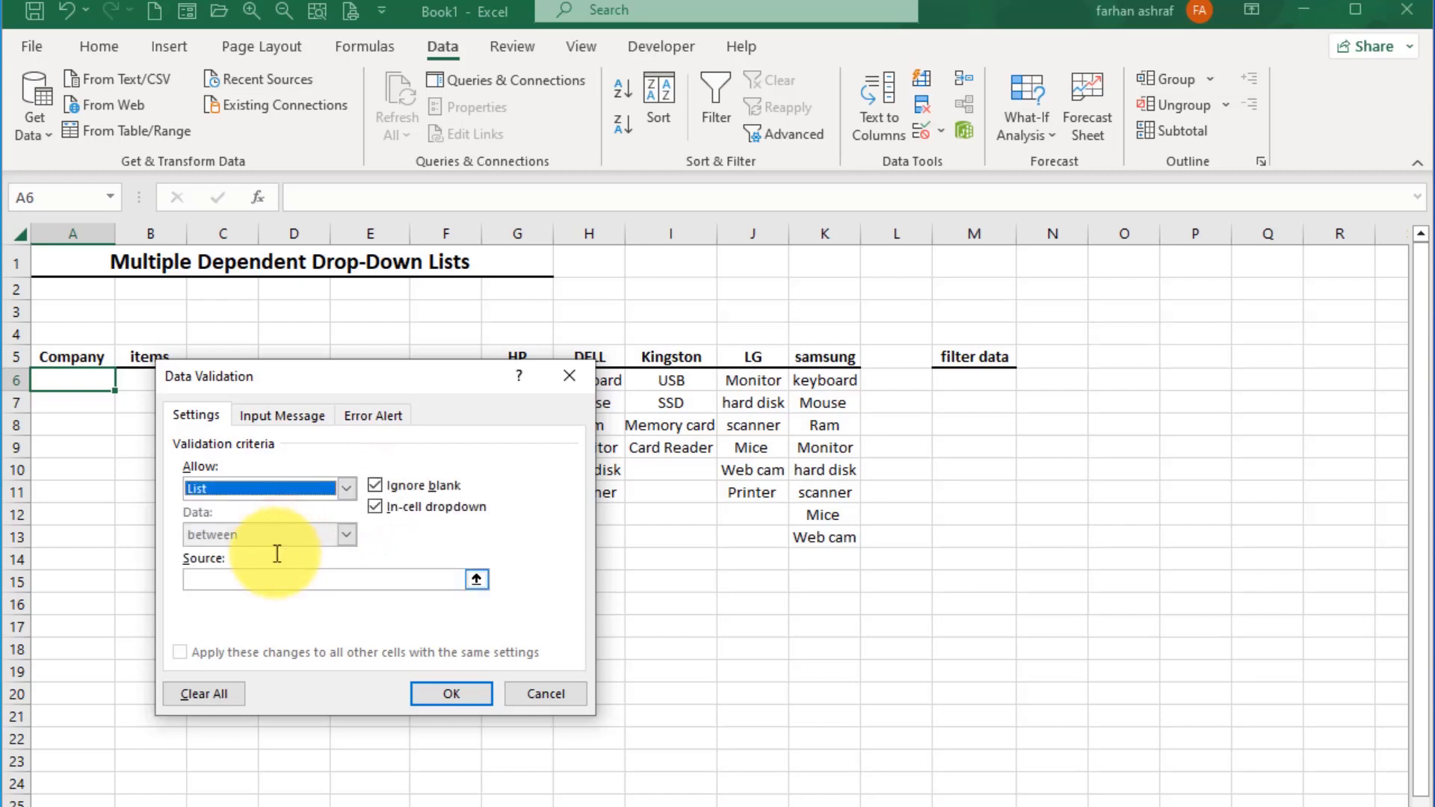
pyautogui.click(211, 581)
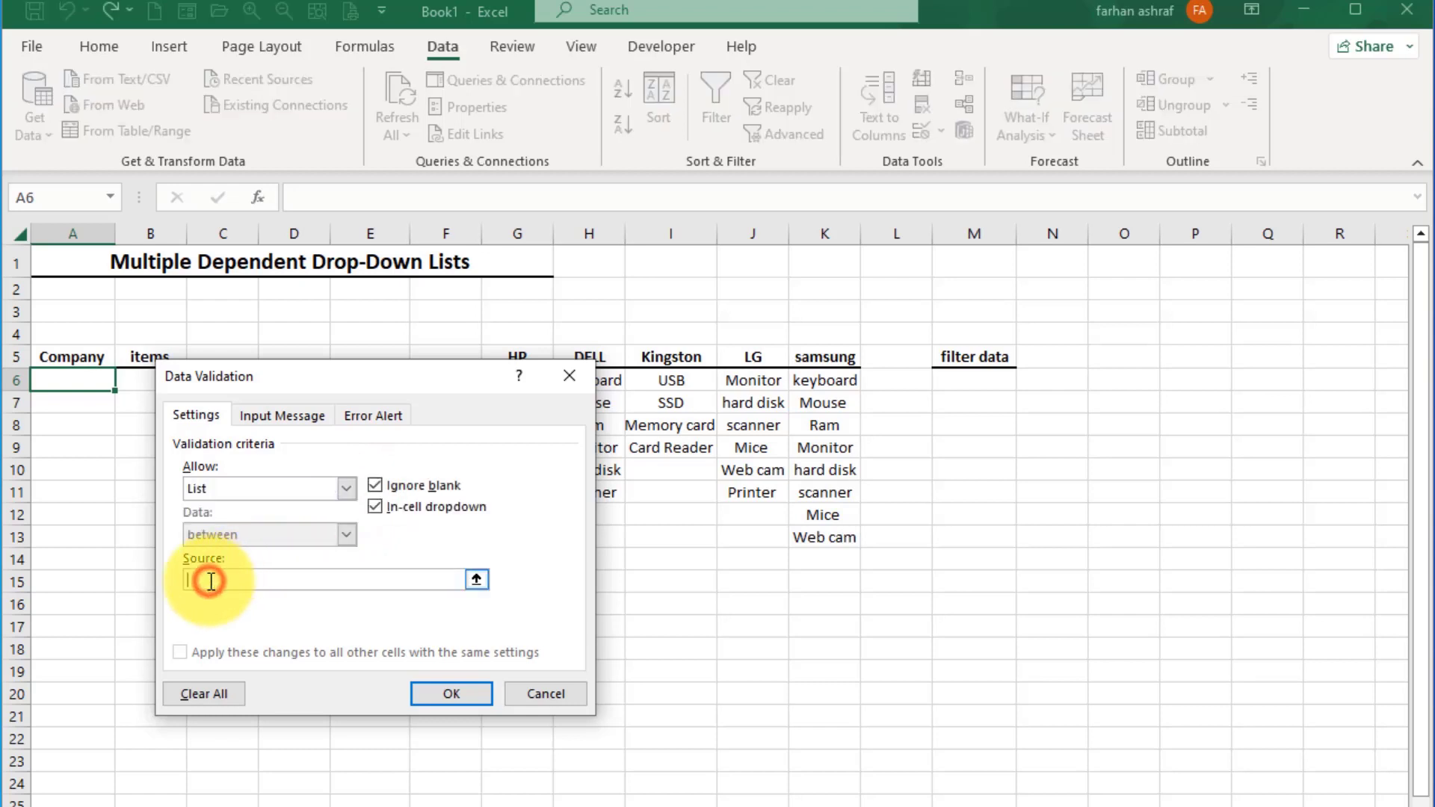
pyautogui.click(476, 580)
pyautogui.moveTo(513, 359); pyautogui.dragTo(826, 359)
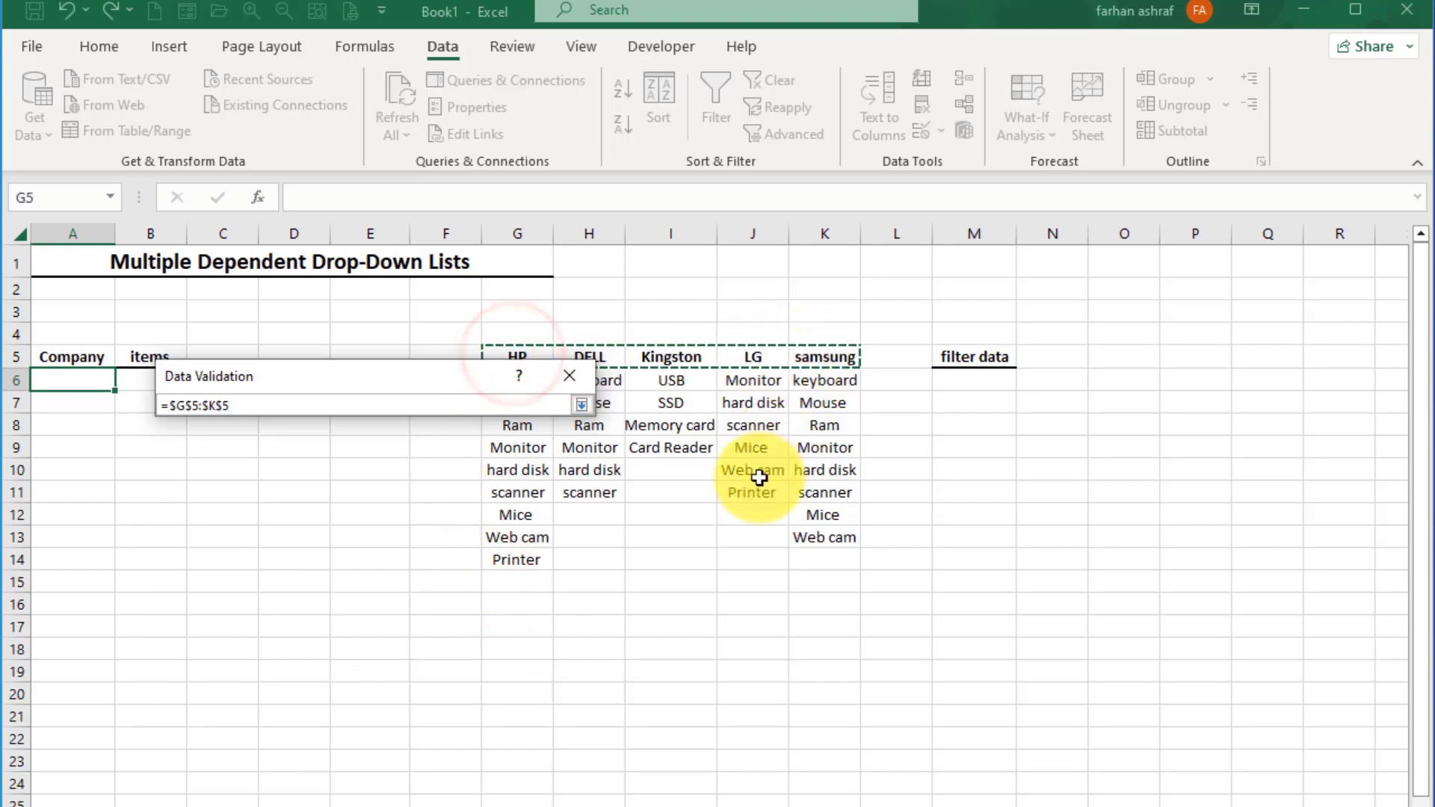
pyautogui.press('Return')
pyautogui.click(448, 694)
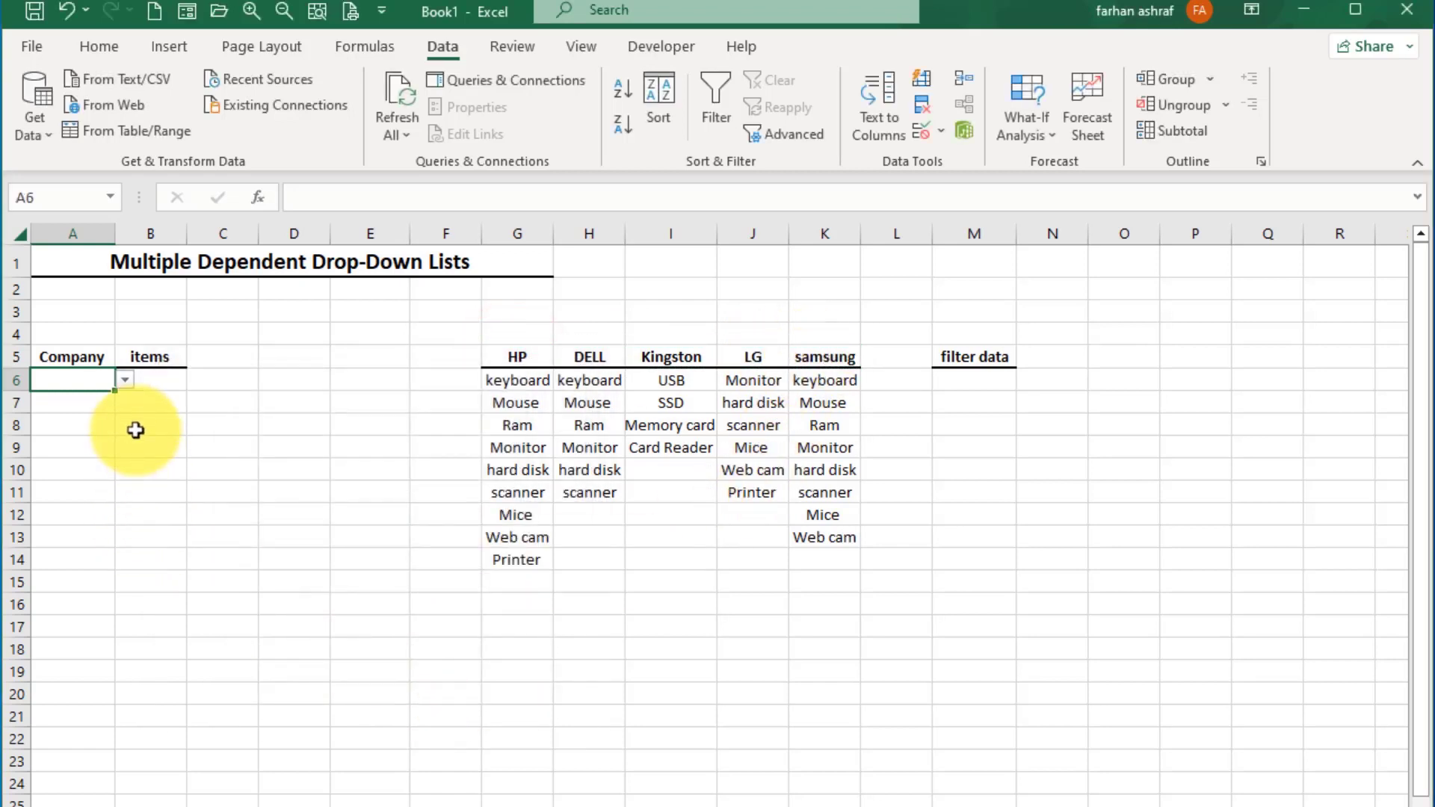
pyautogui.click(135, 381)
pyautogui.click(105, 381)
# Step: Switch A6 from DELL to HP and review HP's item list in column G
pyautogui.click(124, 382)
pyautogui.click(73, 411)
pyautogui.click(123, 380)
pyautogui.click(57, 403)
pyautogui.moveTo(525, 381); pyautogui.dragTo(545, 538)
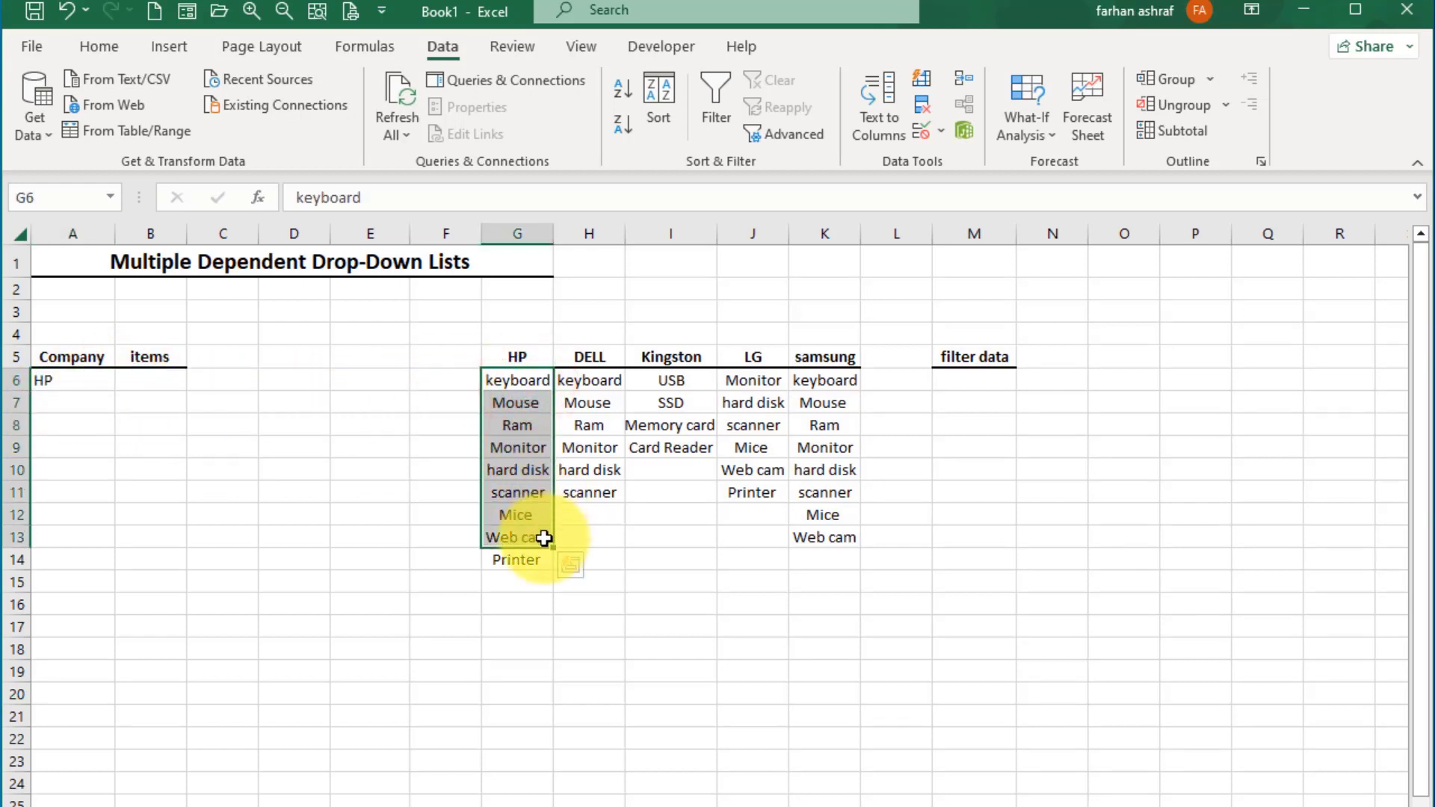
pyautogui.click(154, 382)
pyautogui.moveTo(518, 410); pyautogui.dragTo(531, 533)
pyautogui.click(440, 538)
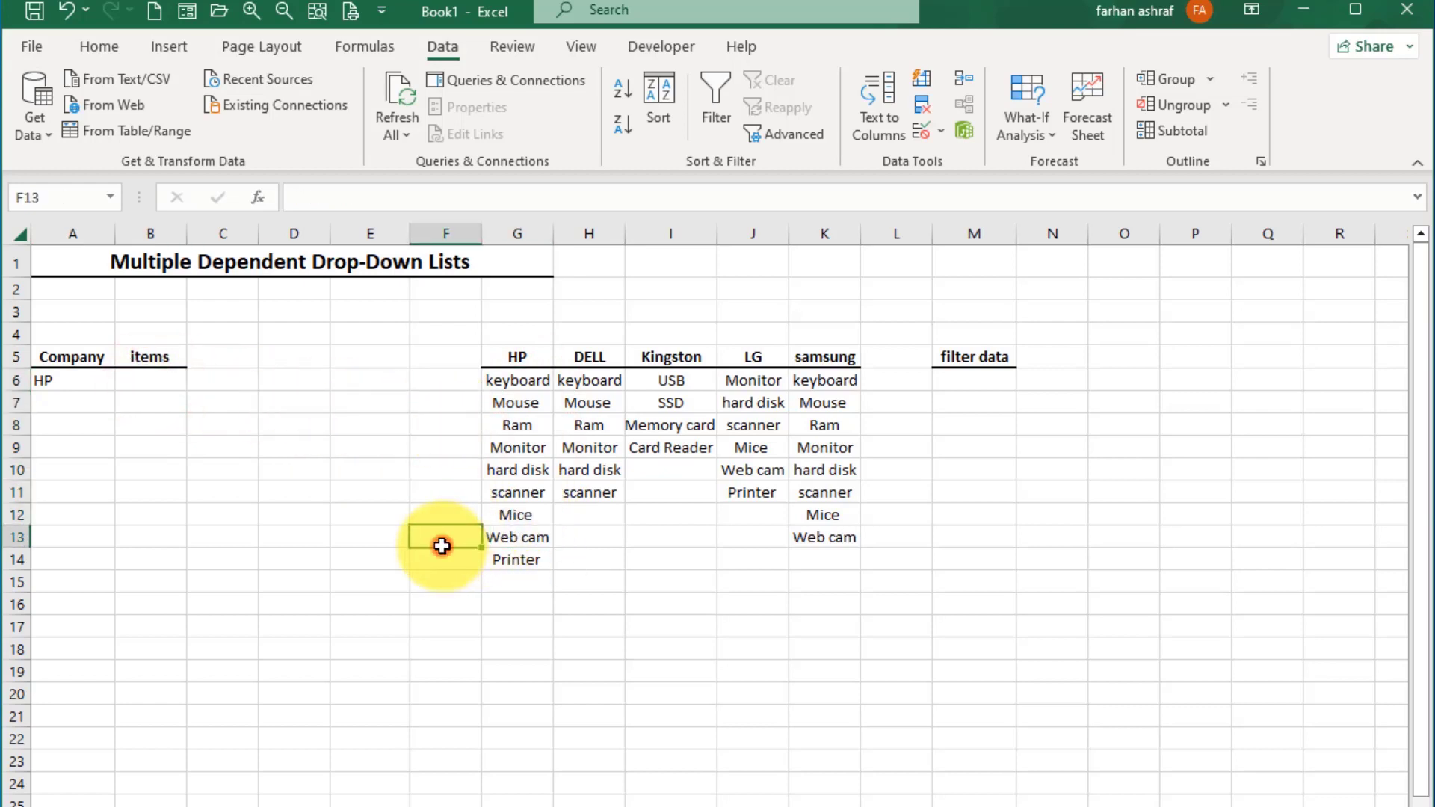
# Step: Set A6 back to DELL and review DELL's item list in column H
pyautogui.click(84, 381)
pyautogui.click(123, 381)
pyautogui.click(75, 411)
pyautogui.moveTo(572, 377); pyautogui.dragTo(609, 490)
pyautogui.click(147, 380)
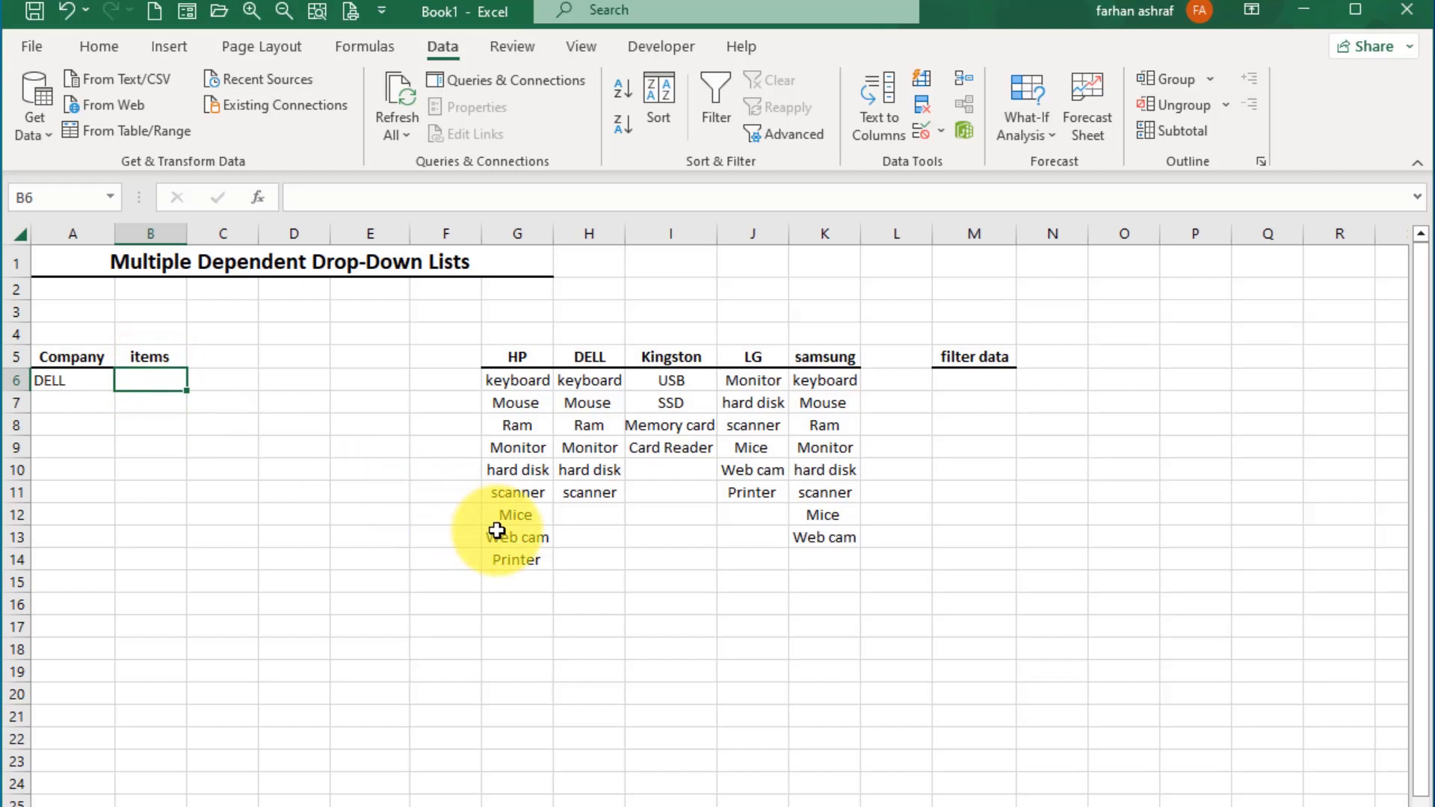
pyautogui.click(959, 385)
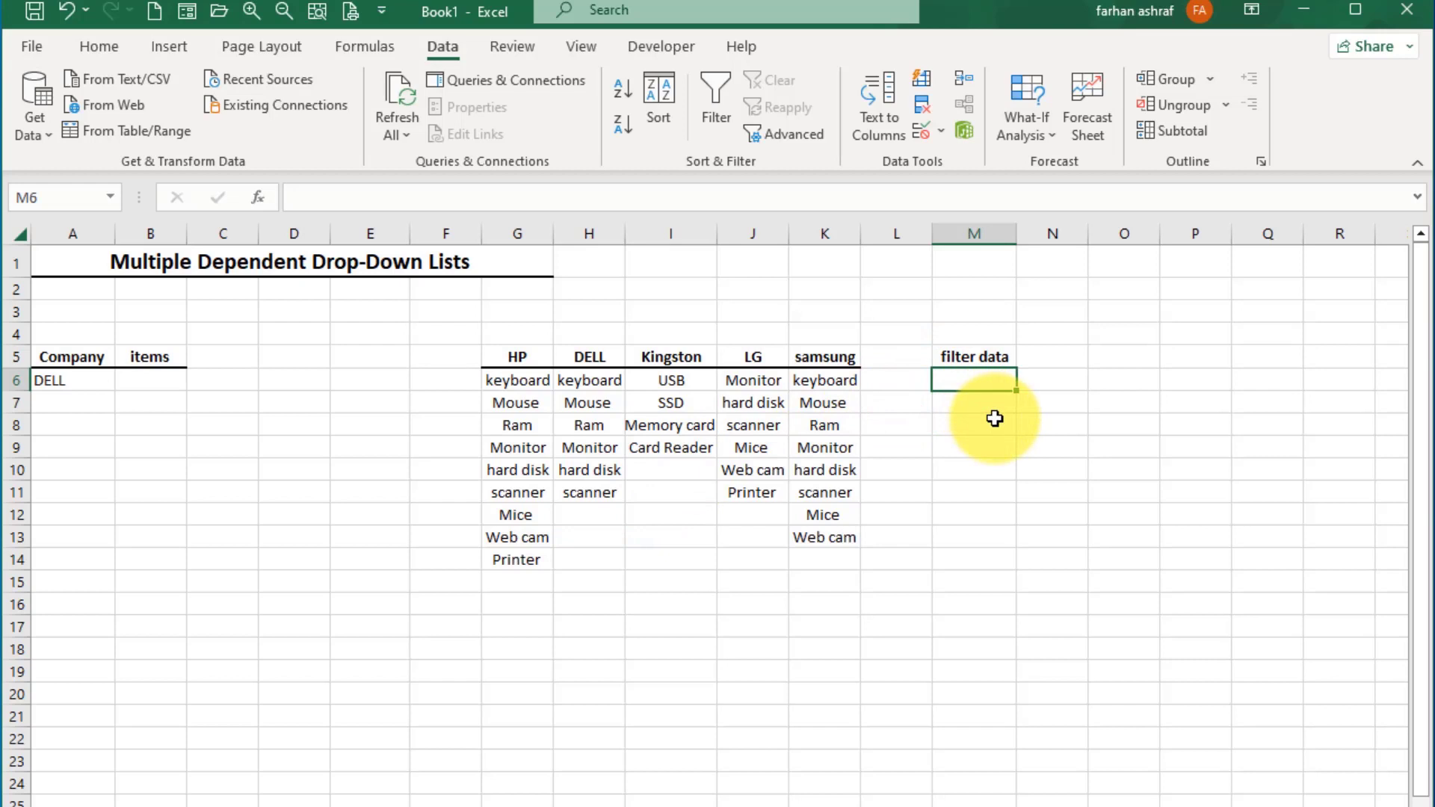
# Step: Enter =XLOOKUP(A6,G5:K5,G6:K22) in M6 to spill DELL's items, and widen column M
pyautogui.write('=')
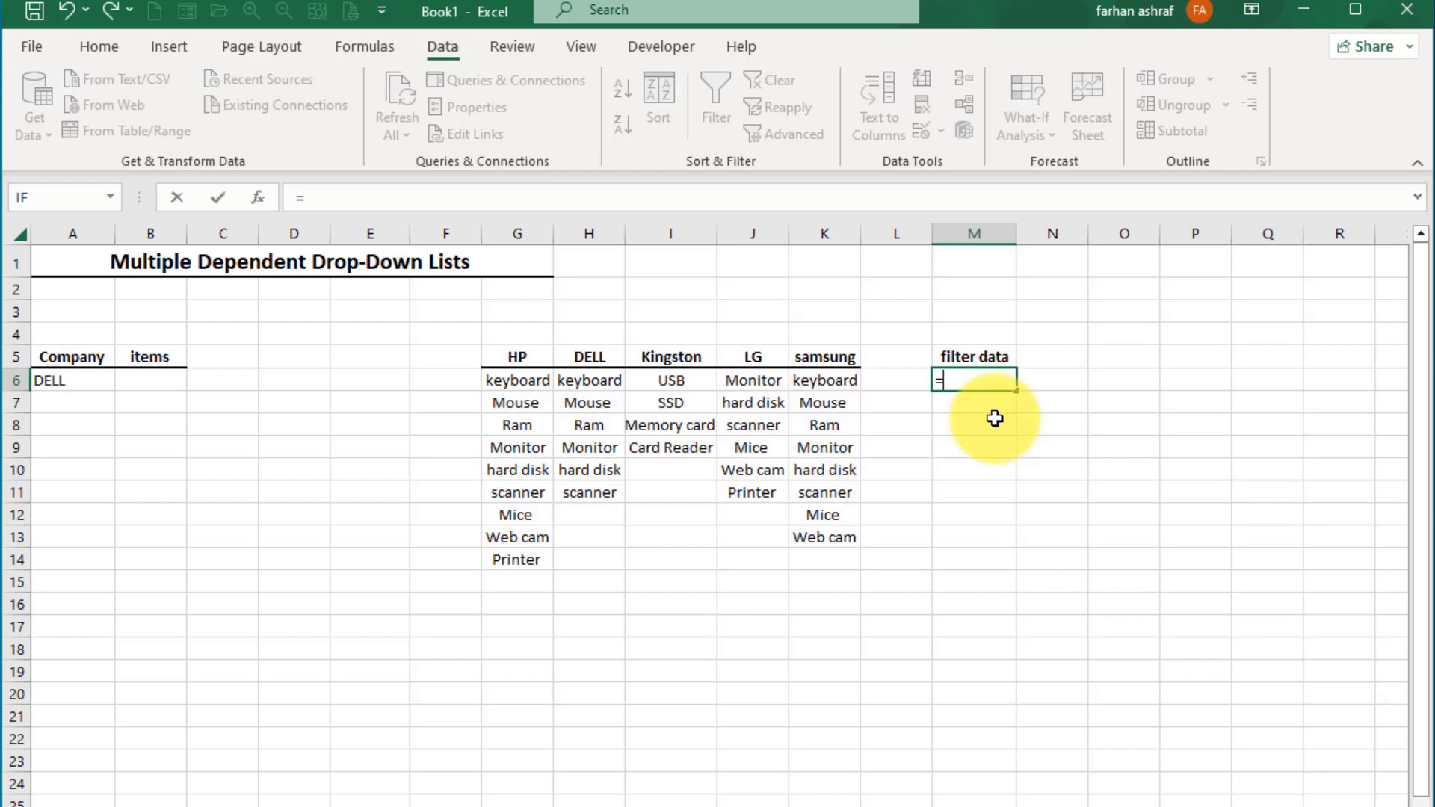
pyautogui.write('x')
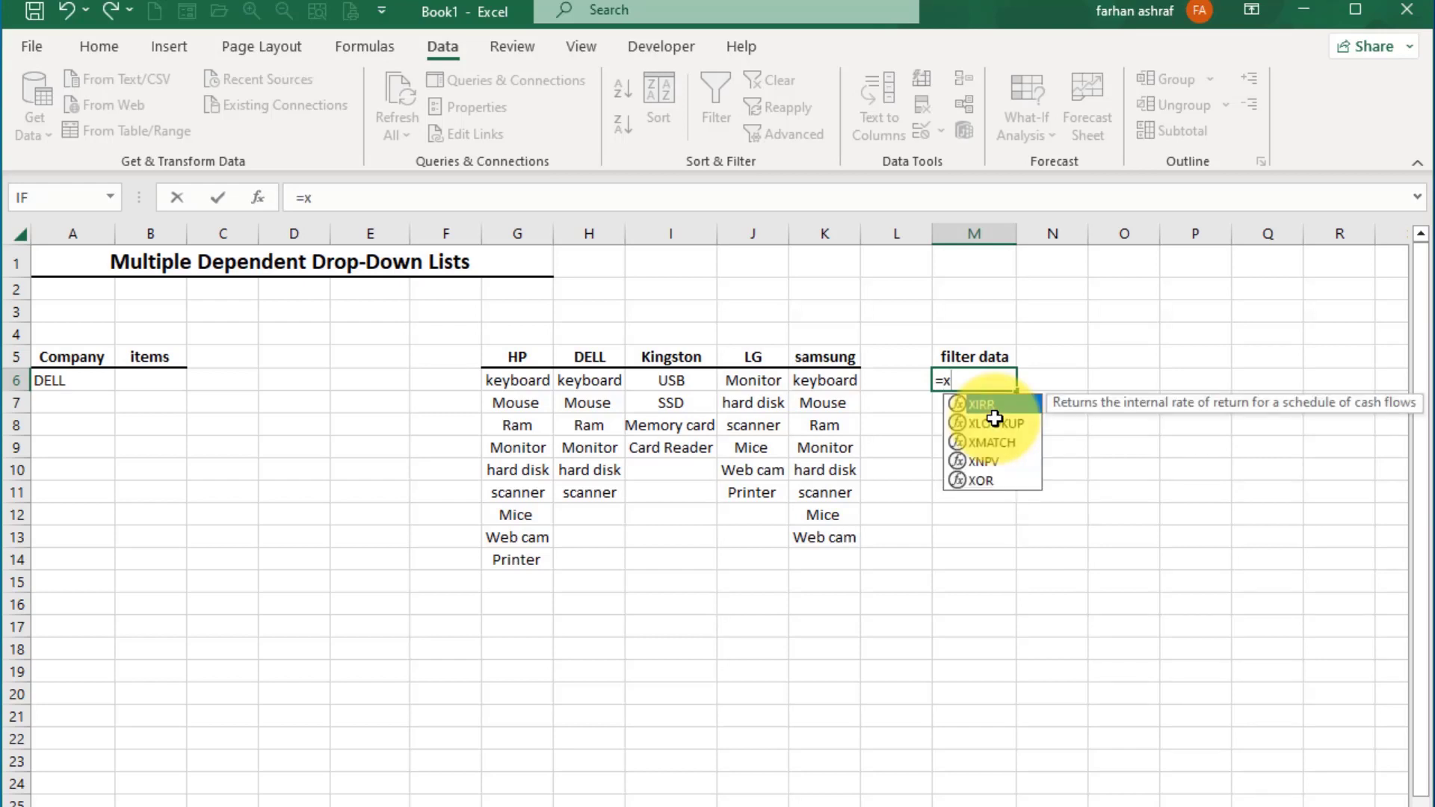
pyautogui.doubleClick(995, 423)
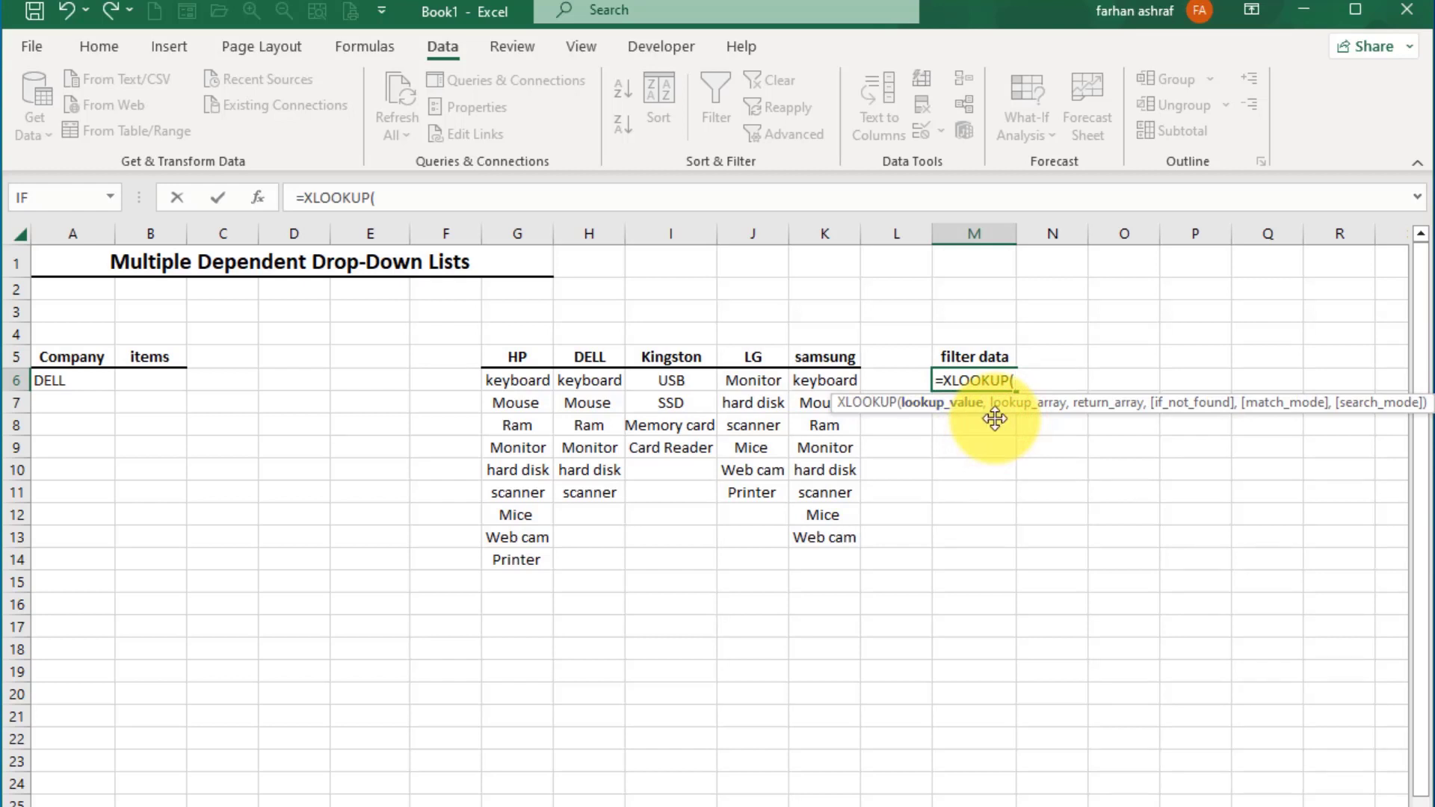
pyautogui.click(86, 381)
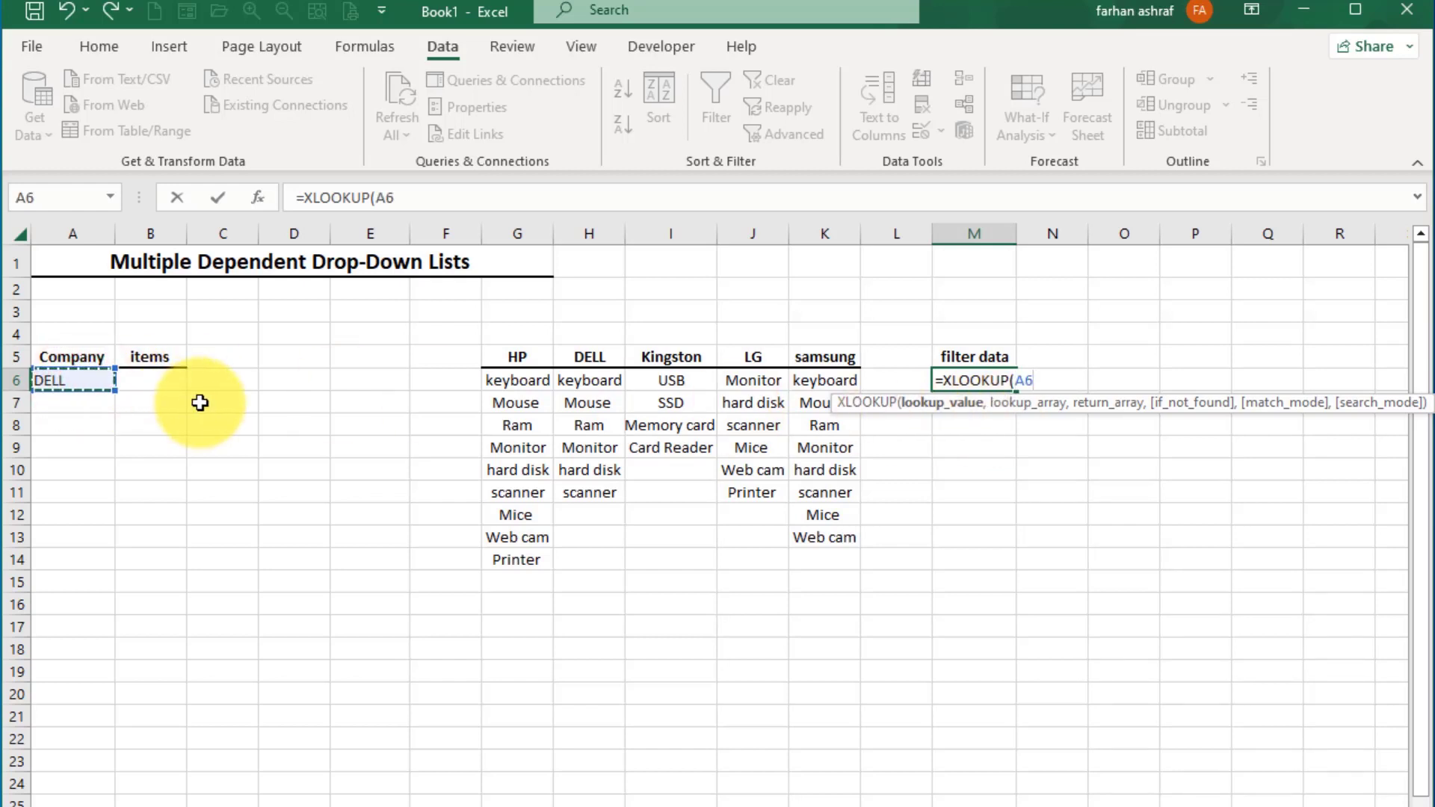
pyautogui.write(',')
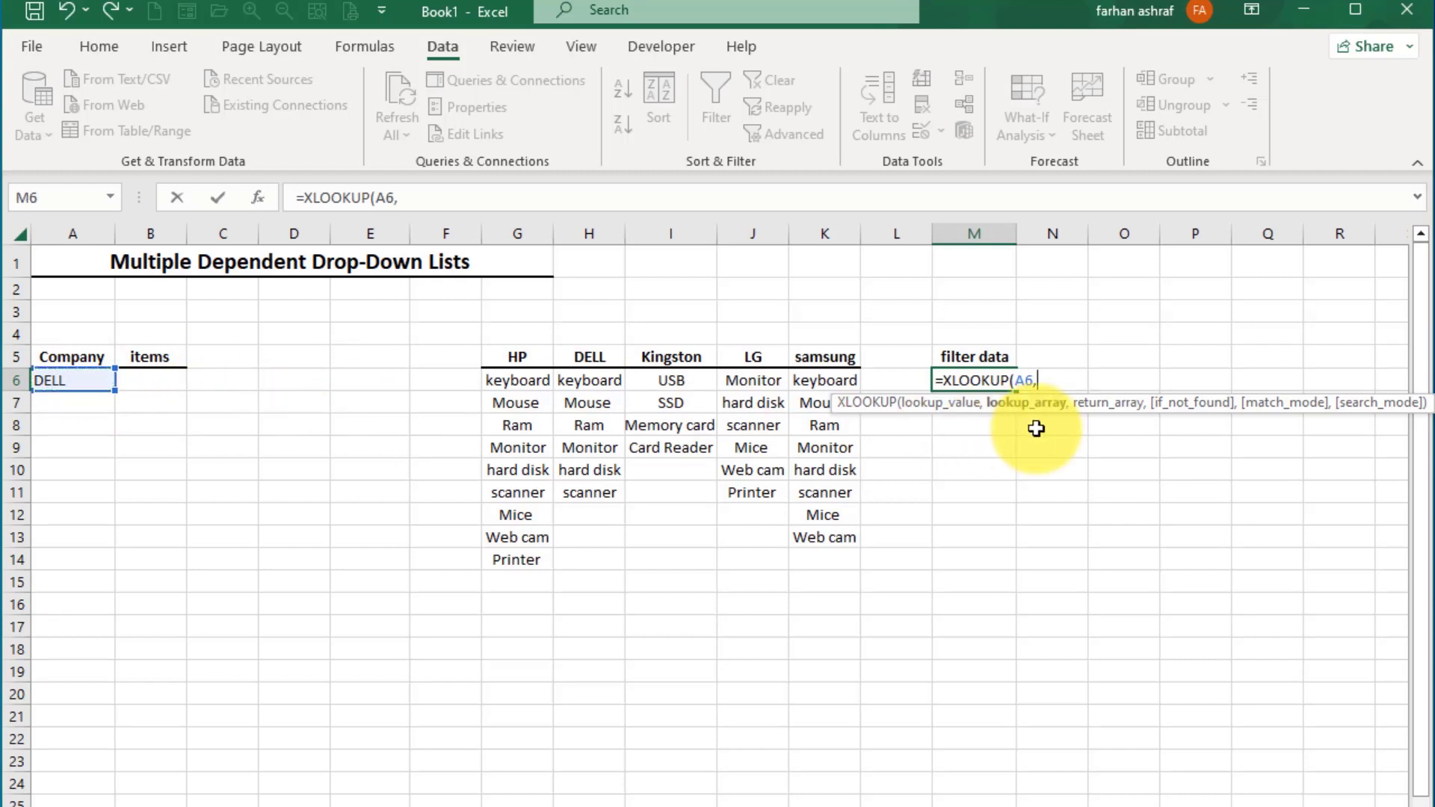
pyautogui.moveTo(519, 357); pyautogui.dragTo(818, 356)
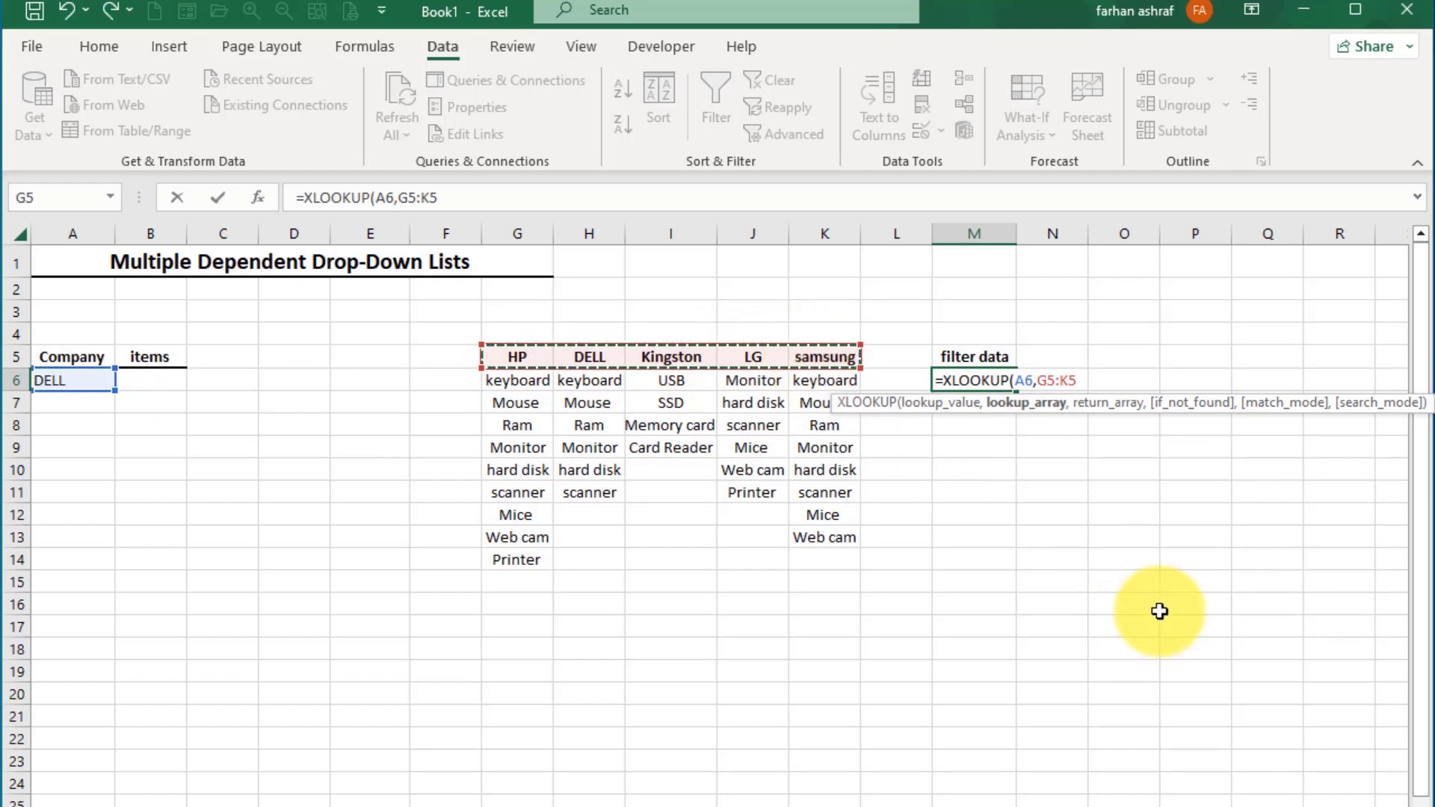
pyautogui.write(',')
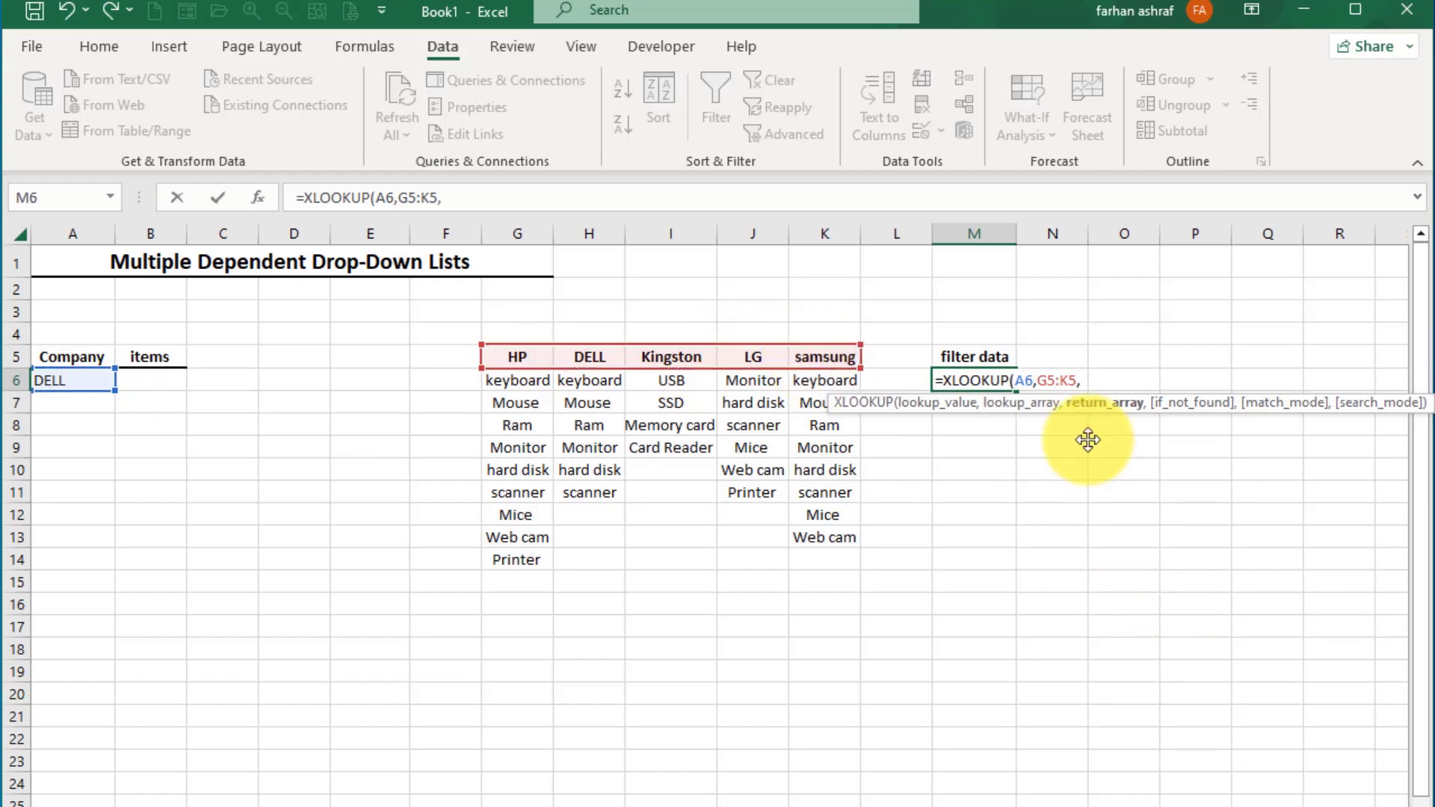
pyautogui.moveTo(498, 380); pyautogui.dragTo(839, 731)
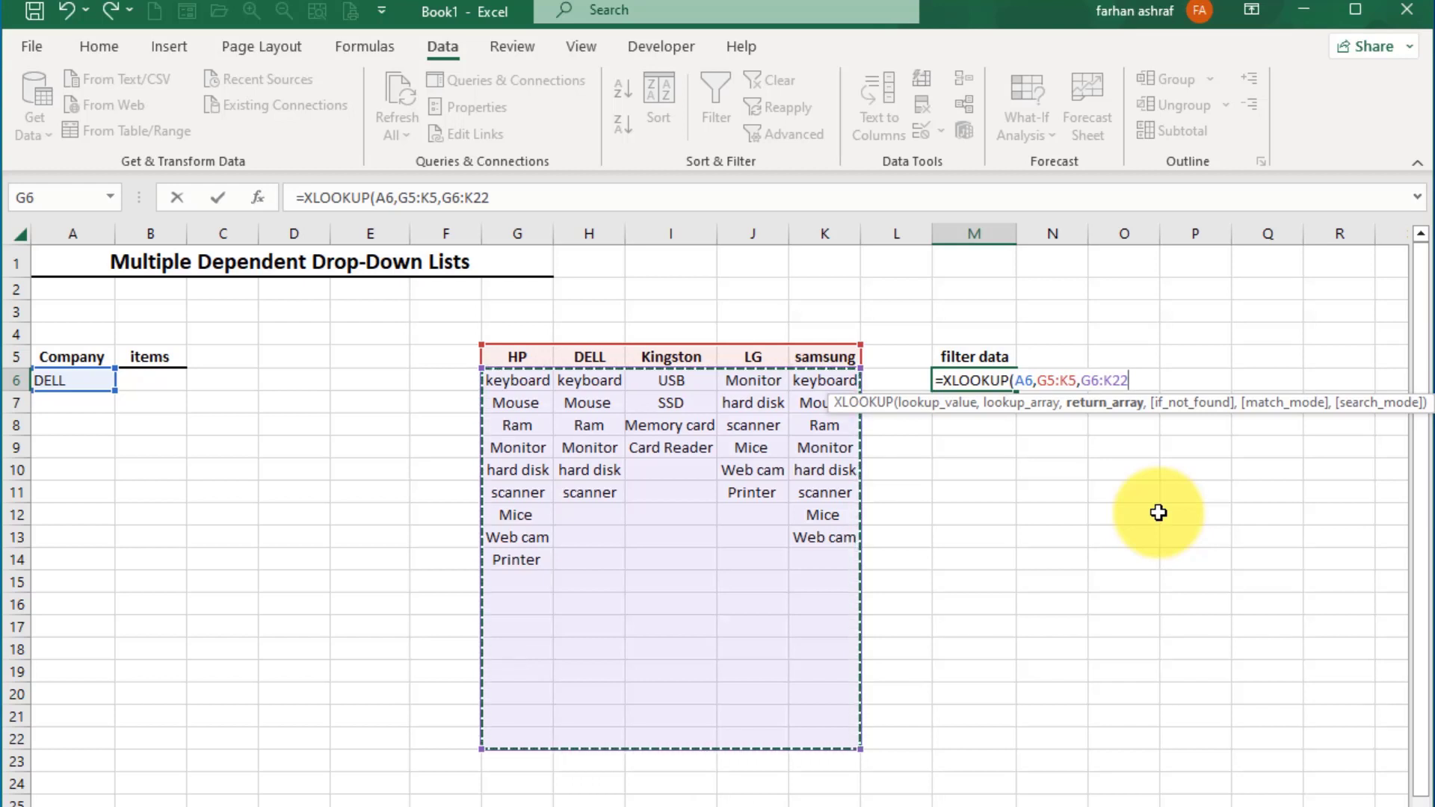
pyautogui.write(')')
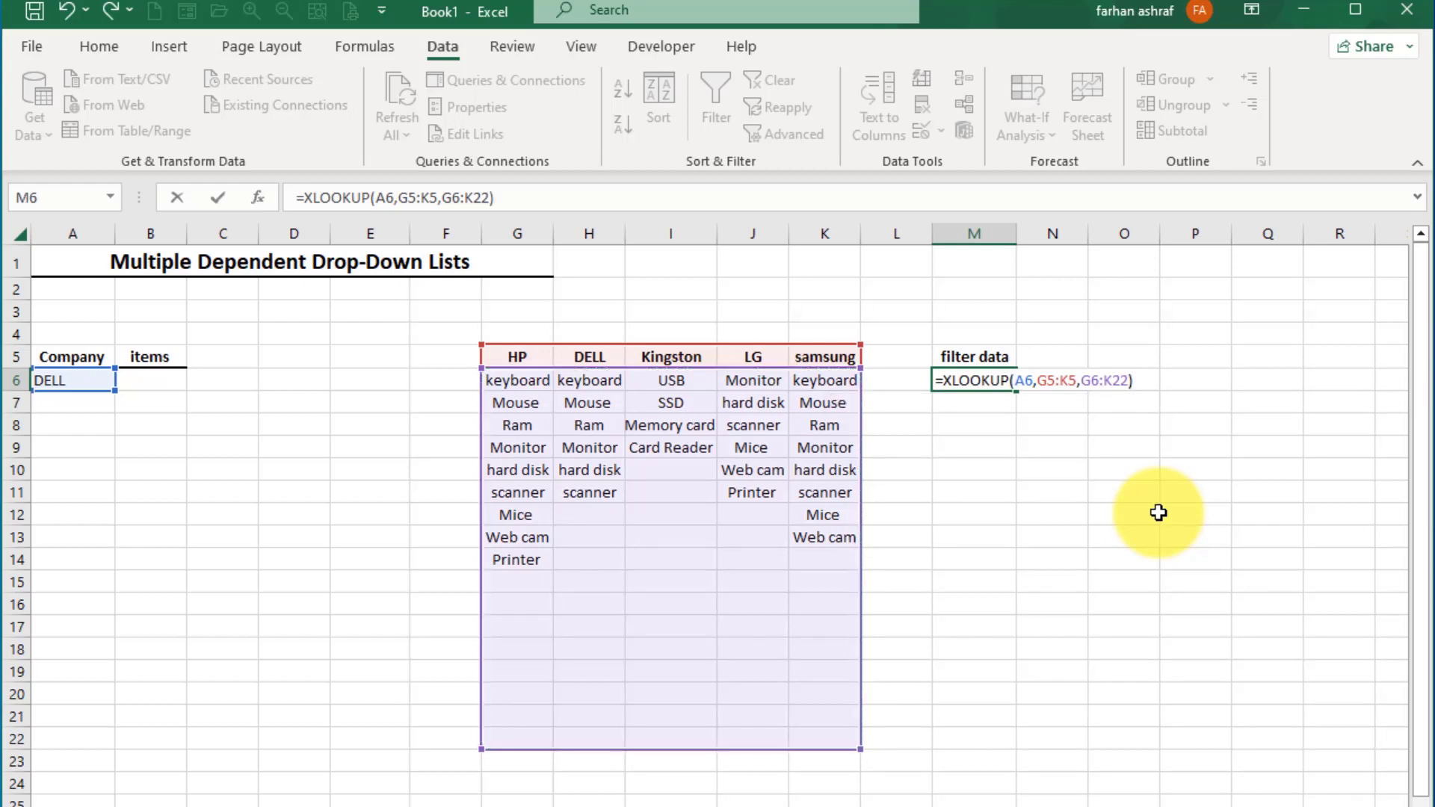
pyautogui.press('Return')
pyautogui.moveTo(1017, 235); pyautogui.dragTo(1024, 234)
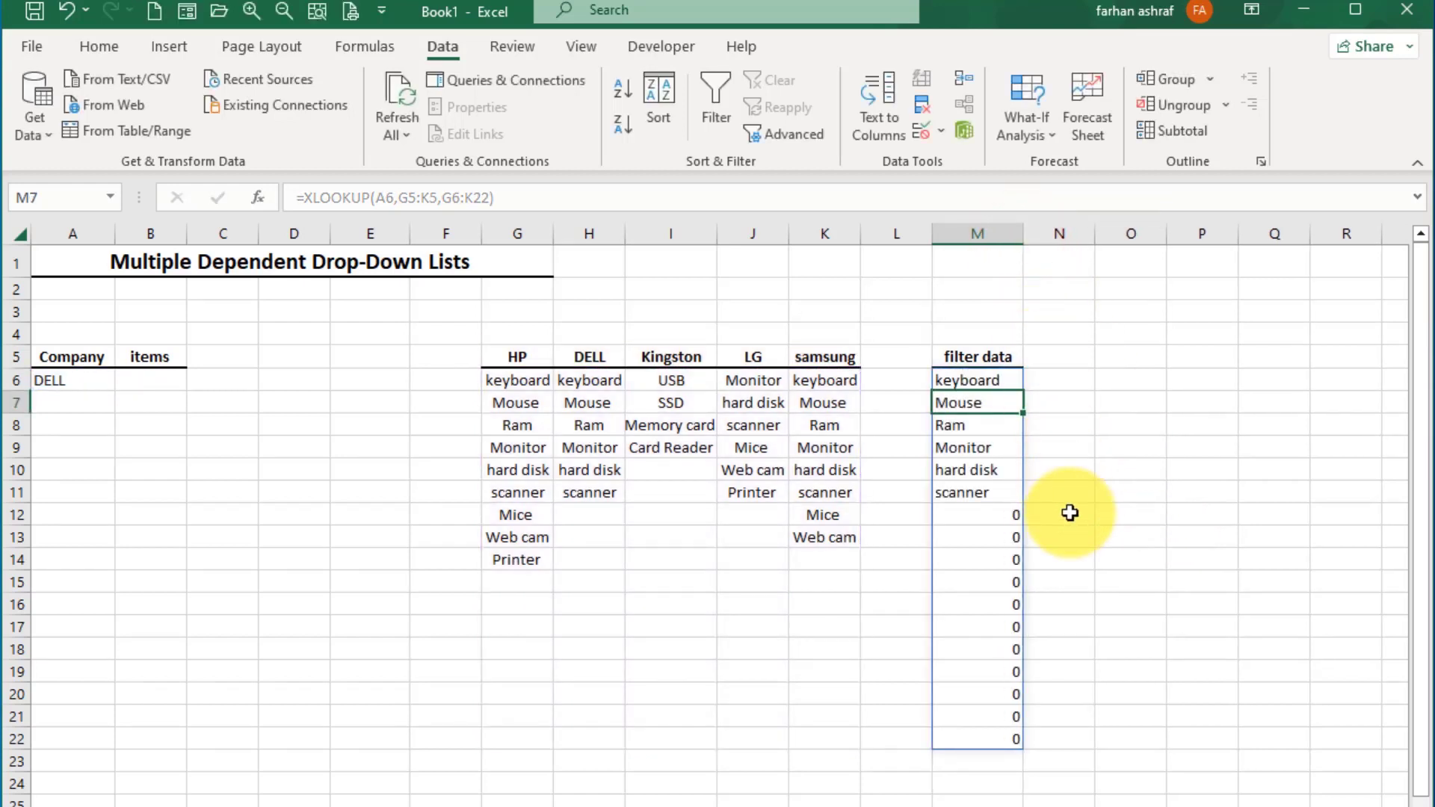
# Step: Cycle A6 through HP, Kingston and back to HP, watching the M6 spill update
pyautogui.click(972, 469)
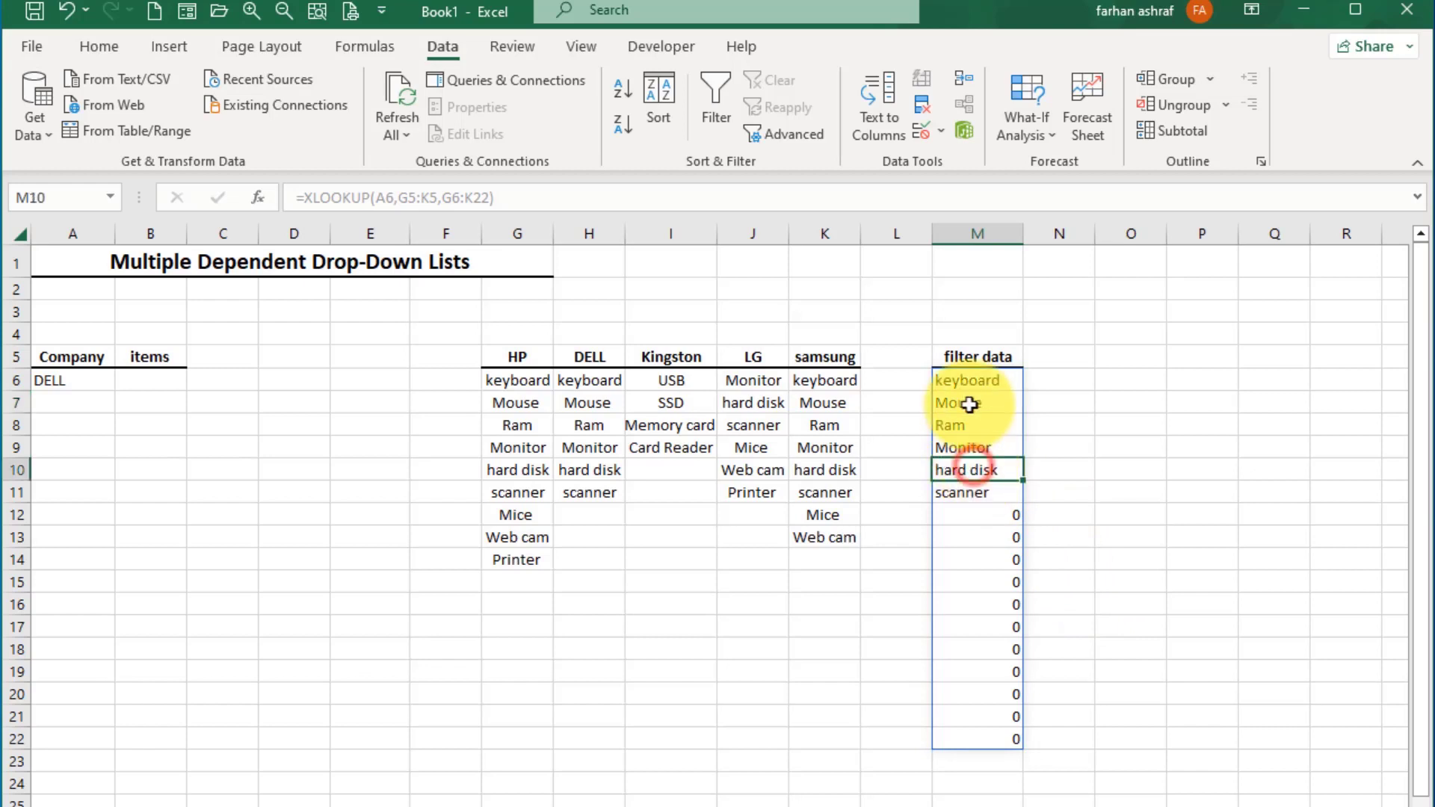
pyautogui.click(964, 378)
pyautogui.click(64, 381)
pyautogui.click(125, 379)
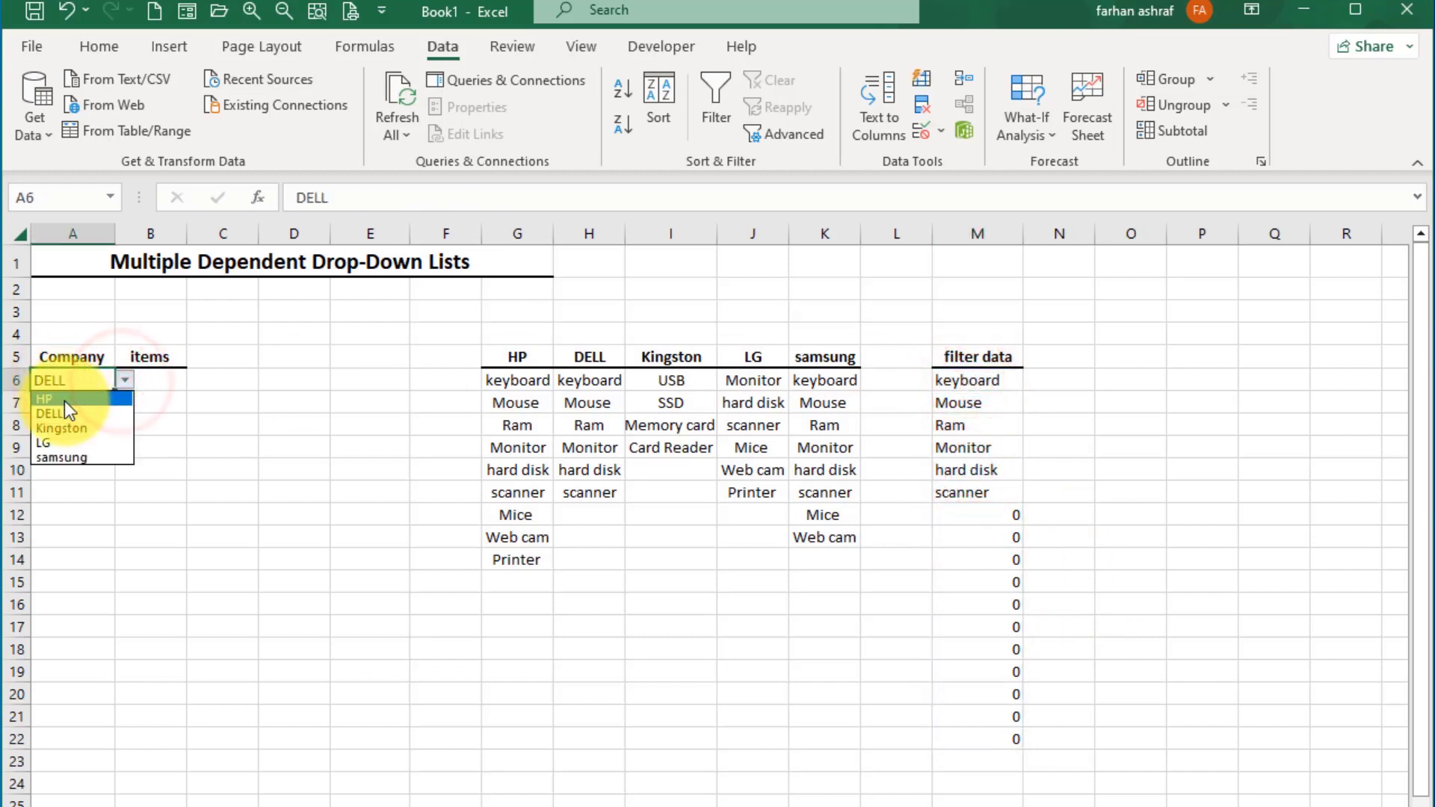
pyautogui.click(65, 401)
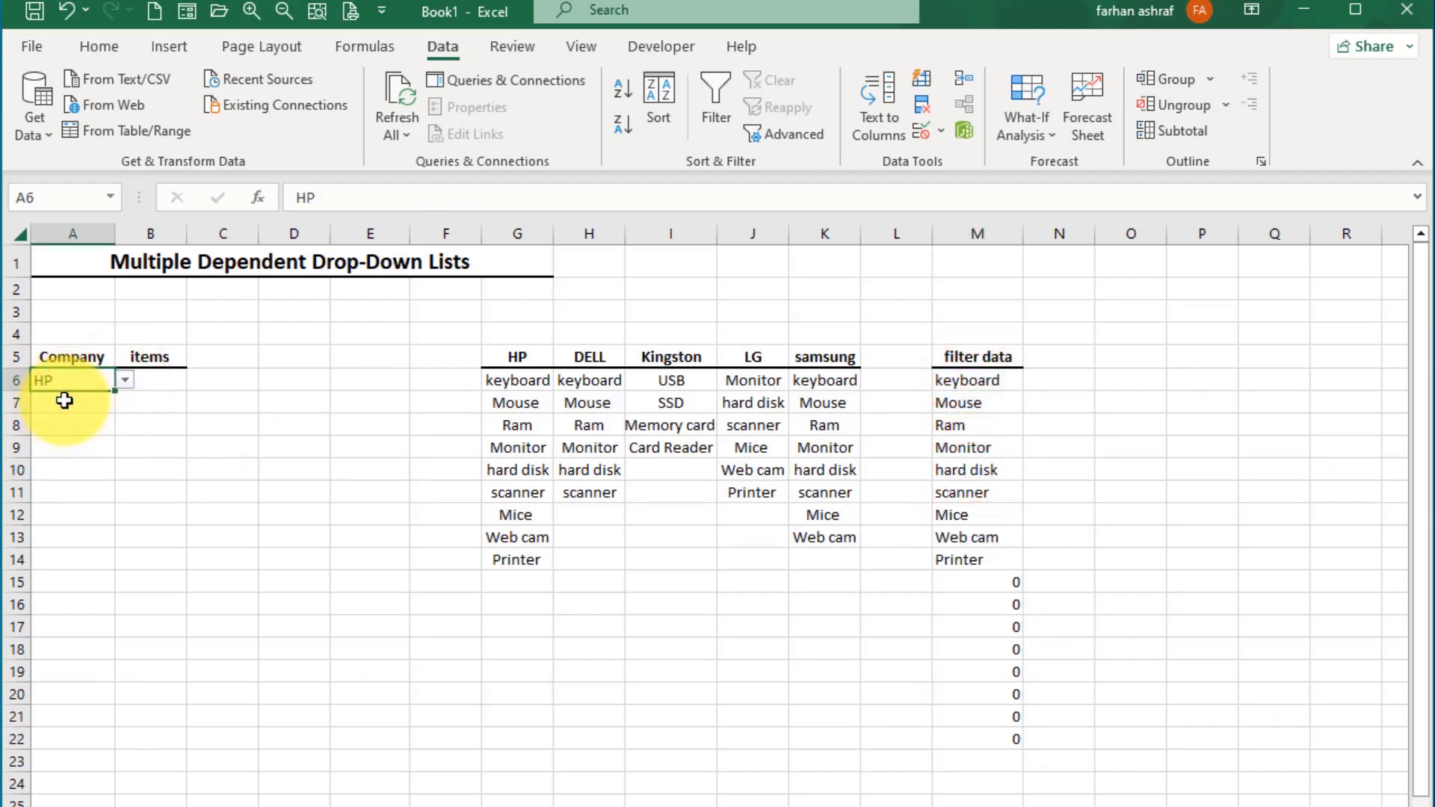
pyautogui.click(125, 380)
pyautogui.click(63, 428)
pyautogui.click(125, 380)
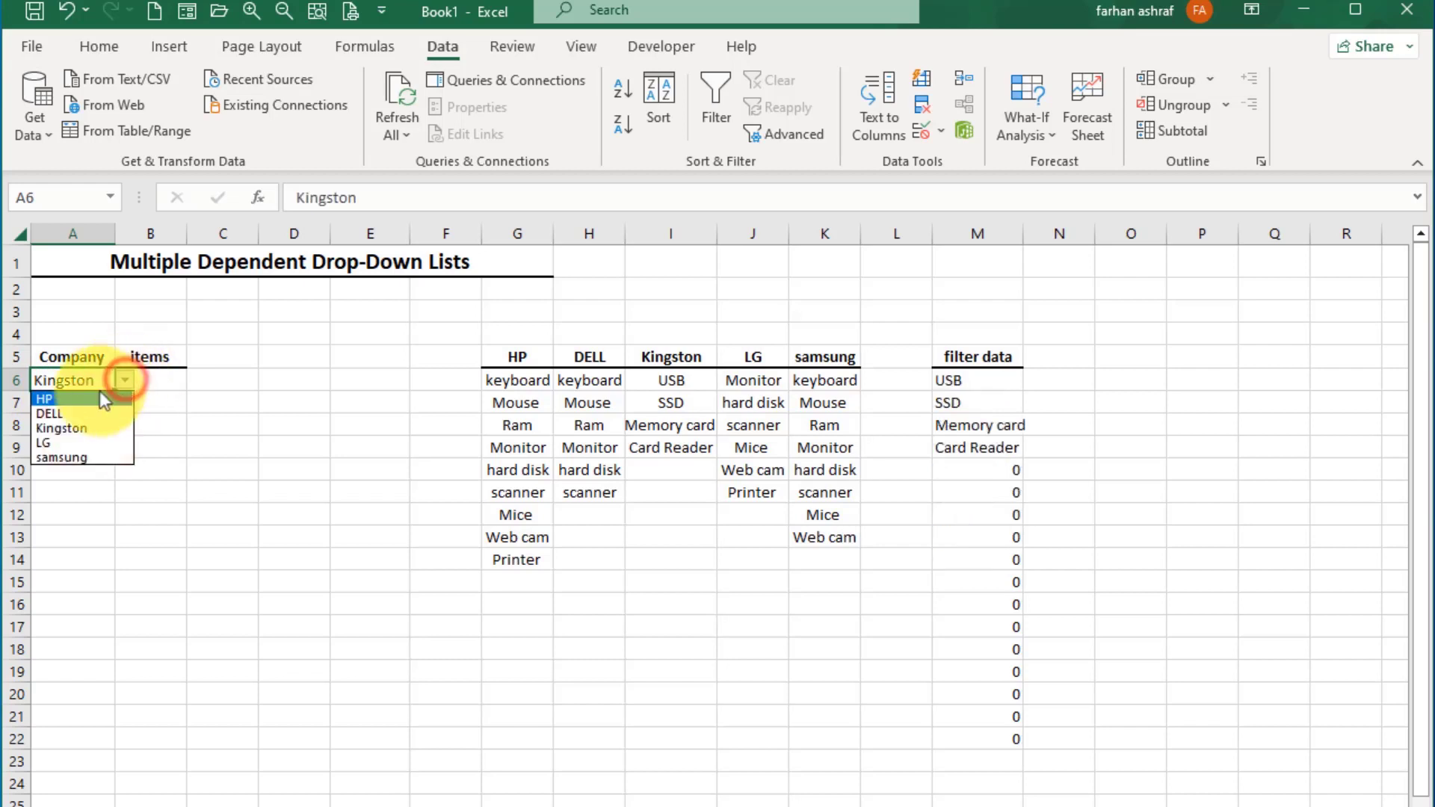
pyautogui.click(77, 398)
# Step: Review M6's formula and a spilled cell below it, then select B6
pyautogui.click(972, 380)
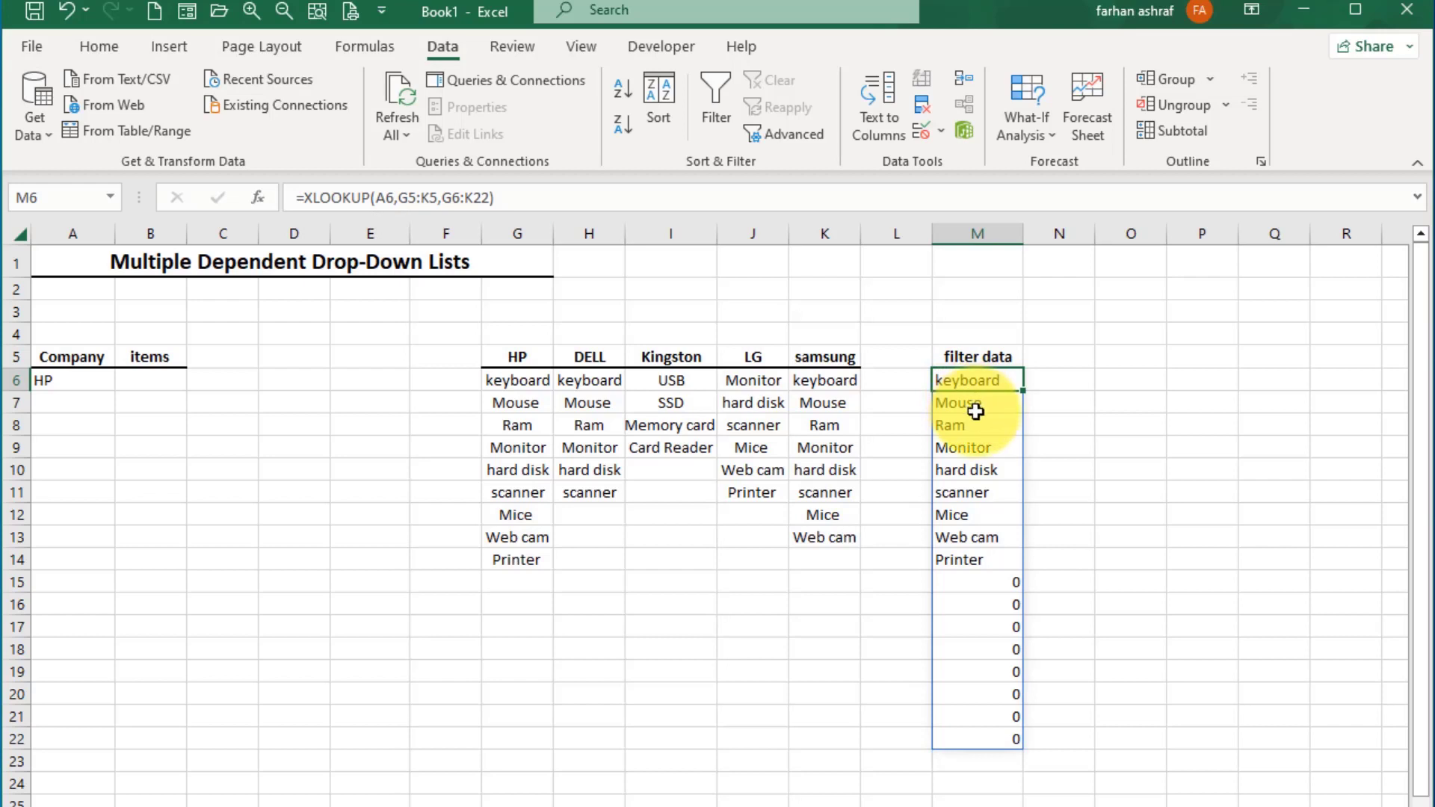
pyautogui.click(976, 410)
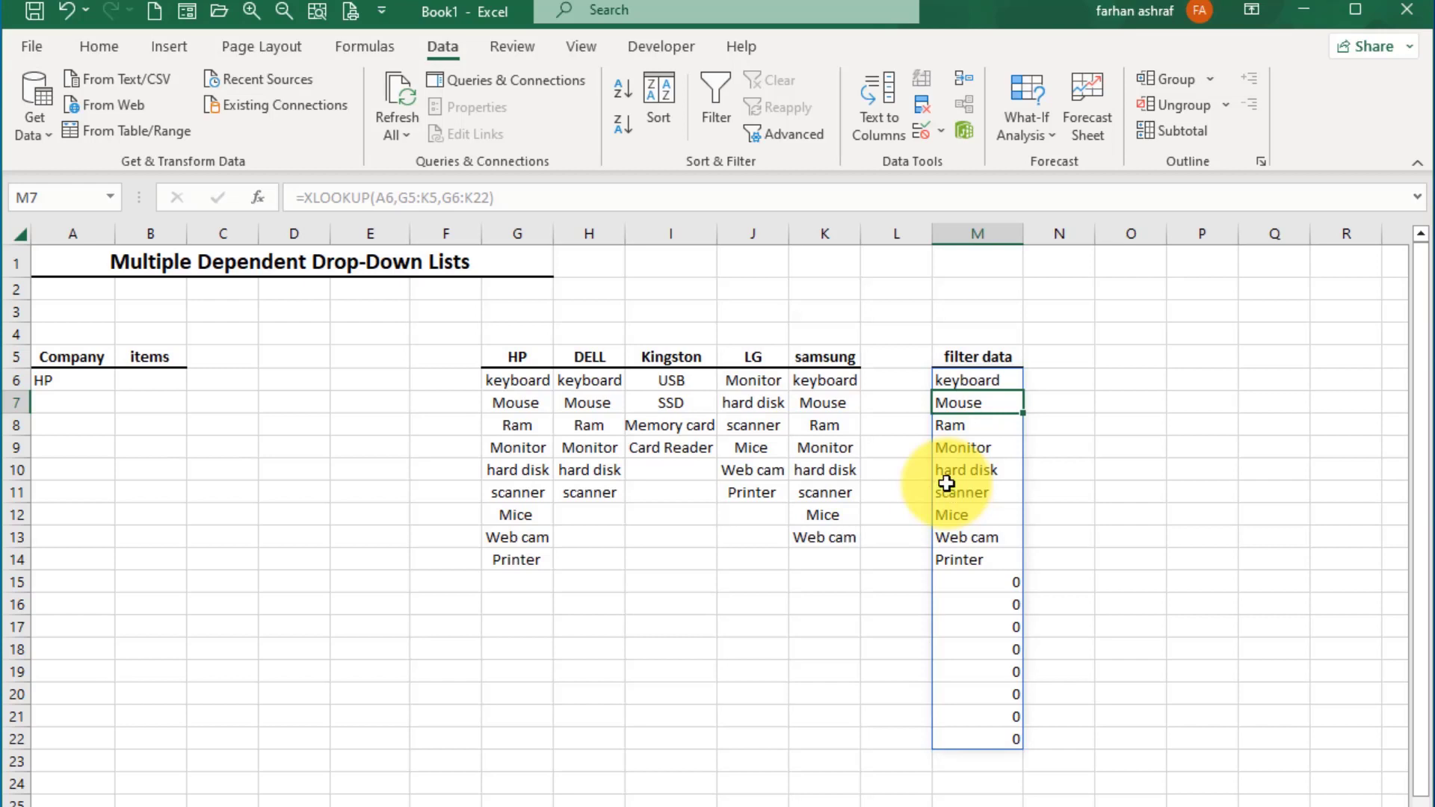
pyautogui.click(972, 379)
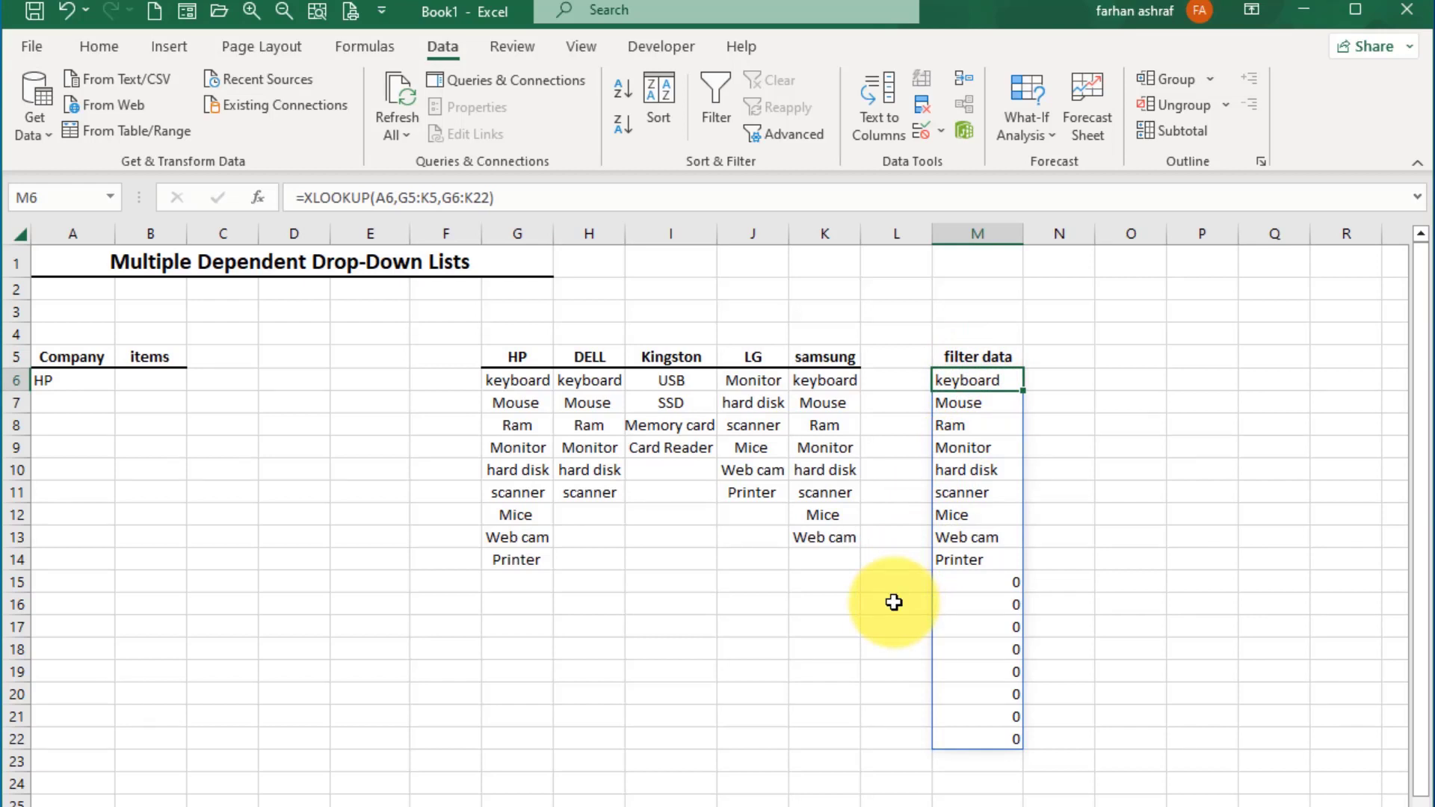
pyautogui.click(162, 384)
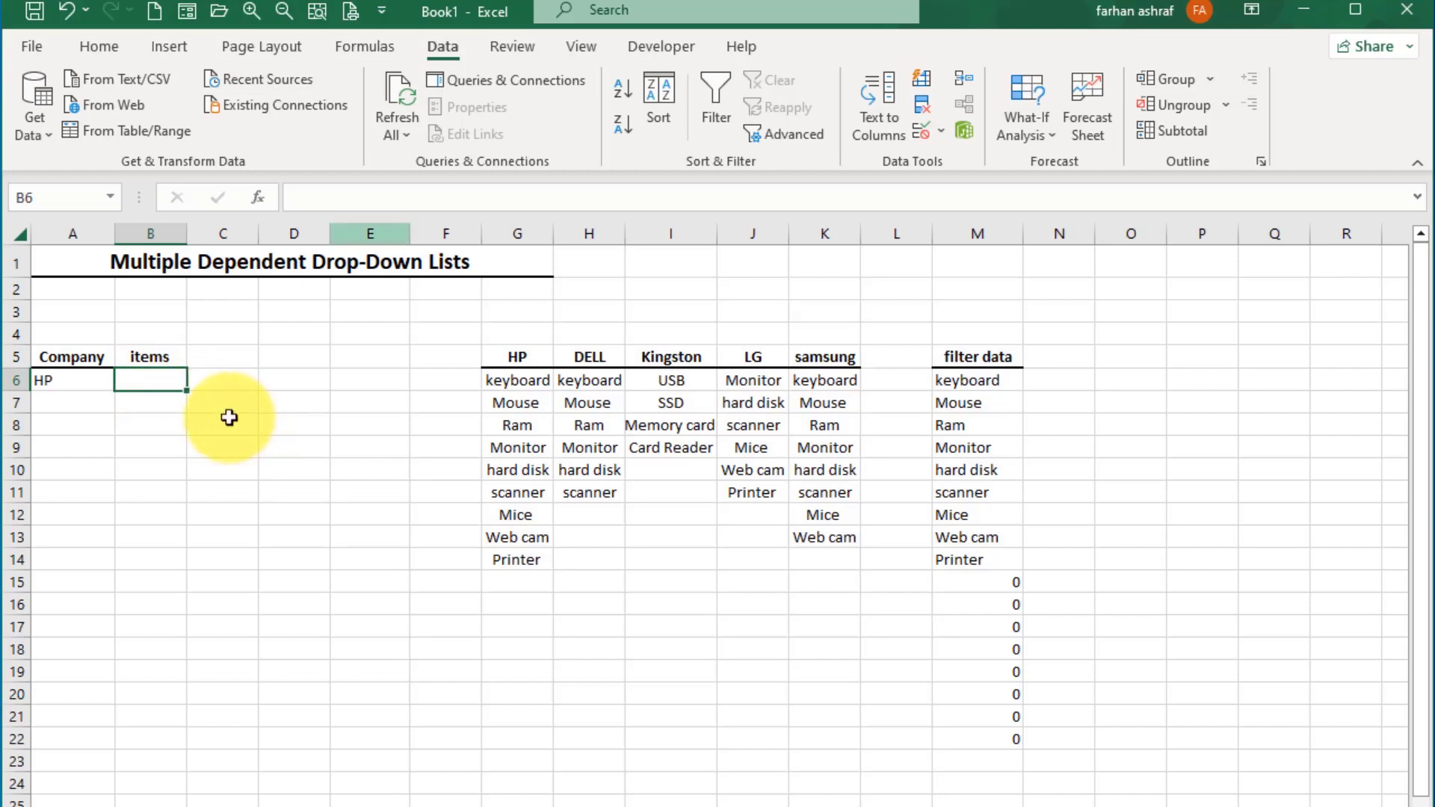
# Step: Add List validation to B6 with its source pointing at the filter data spill =$M$6#
pyautogui.click(160, 379)
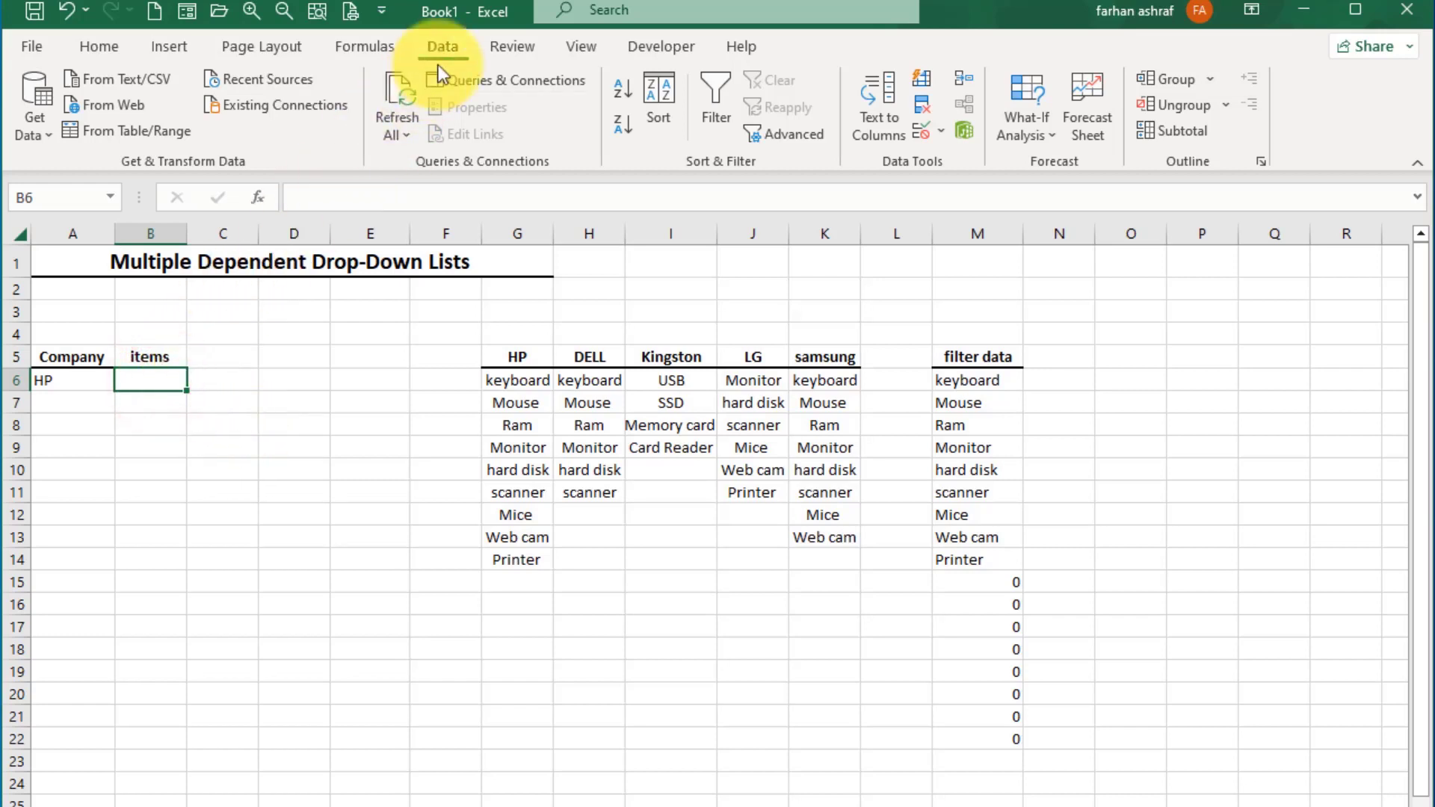
pyautogui.click(948, 130)
pyautogui.click(977, 160)
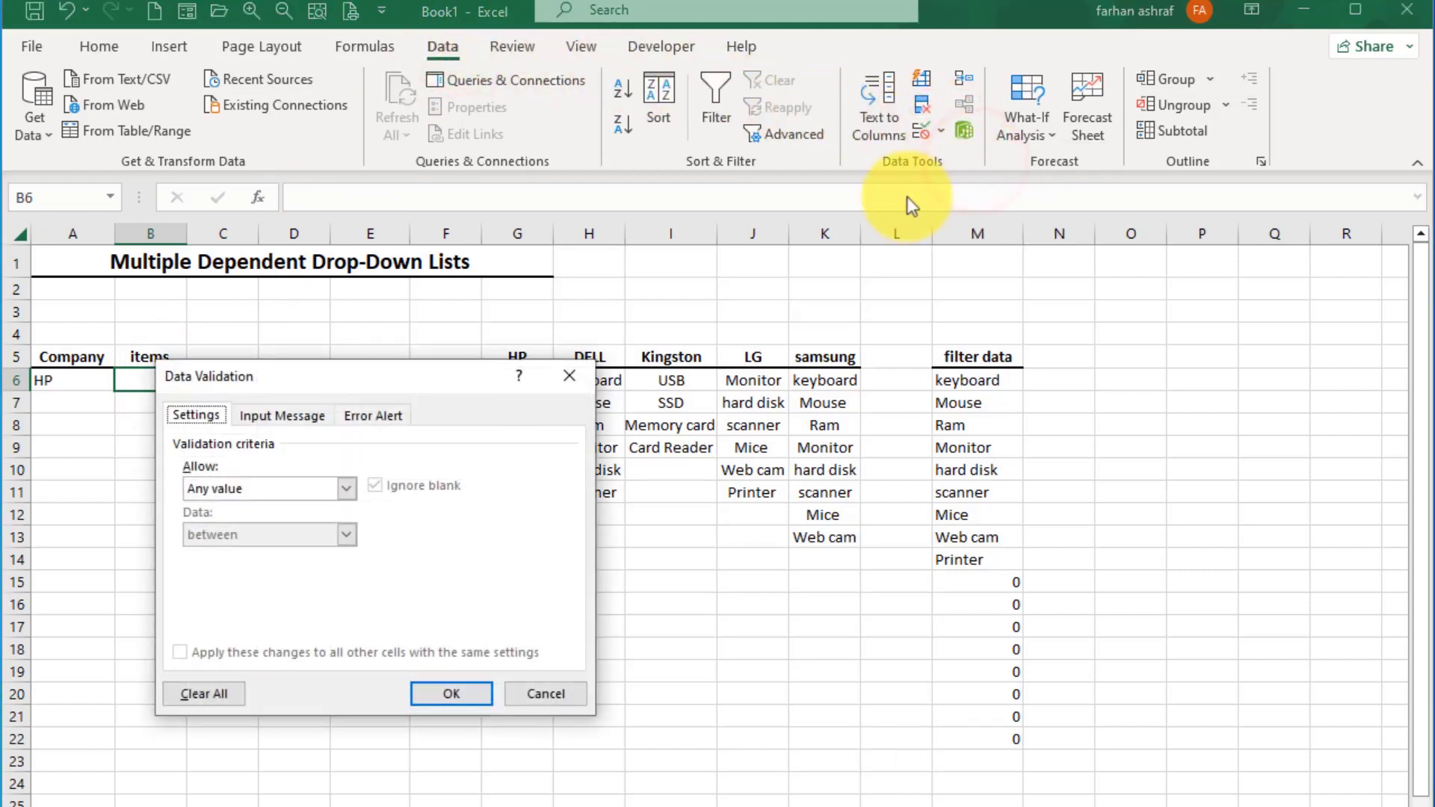
pyautogui.click(343, 488)
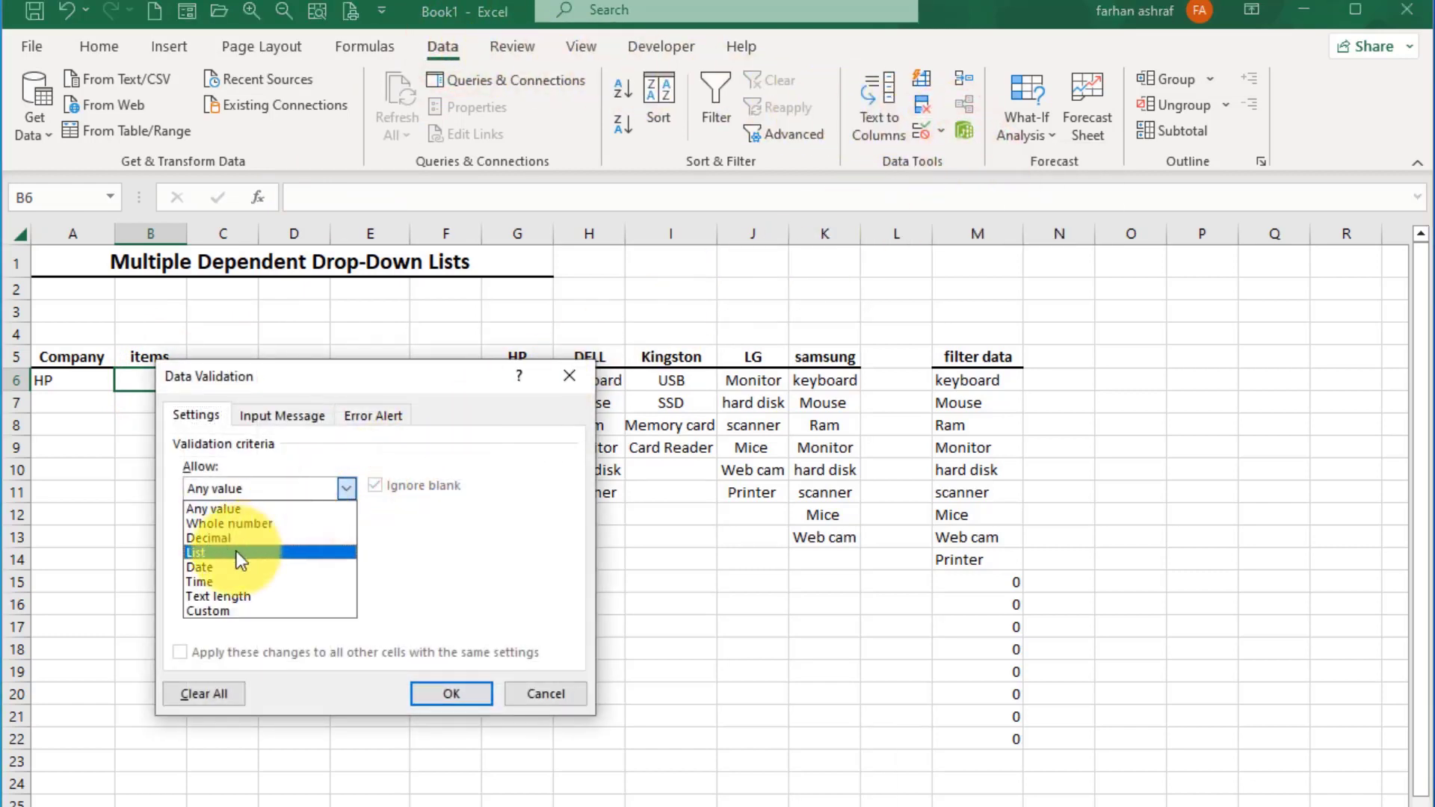
pyautogui.click(236, 550)
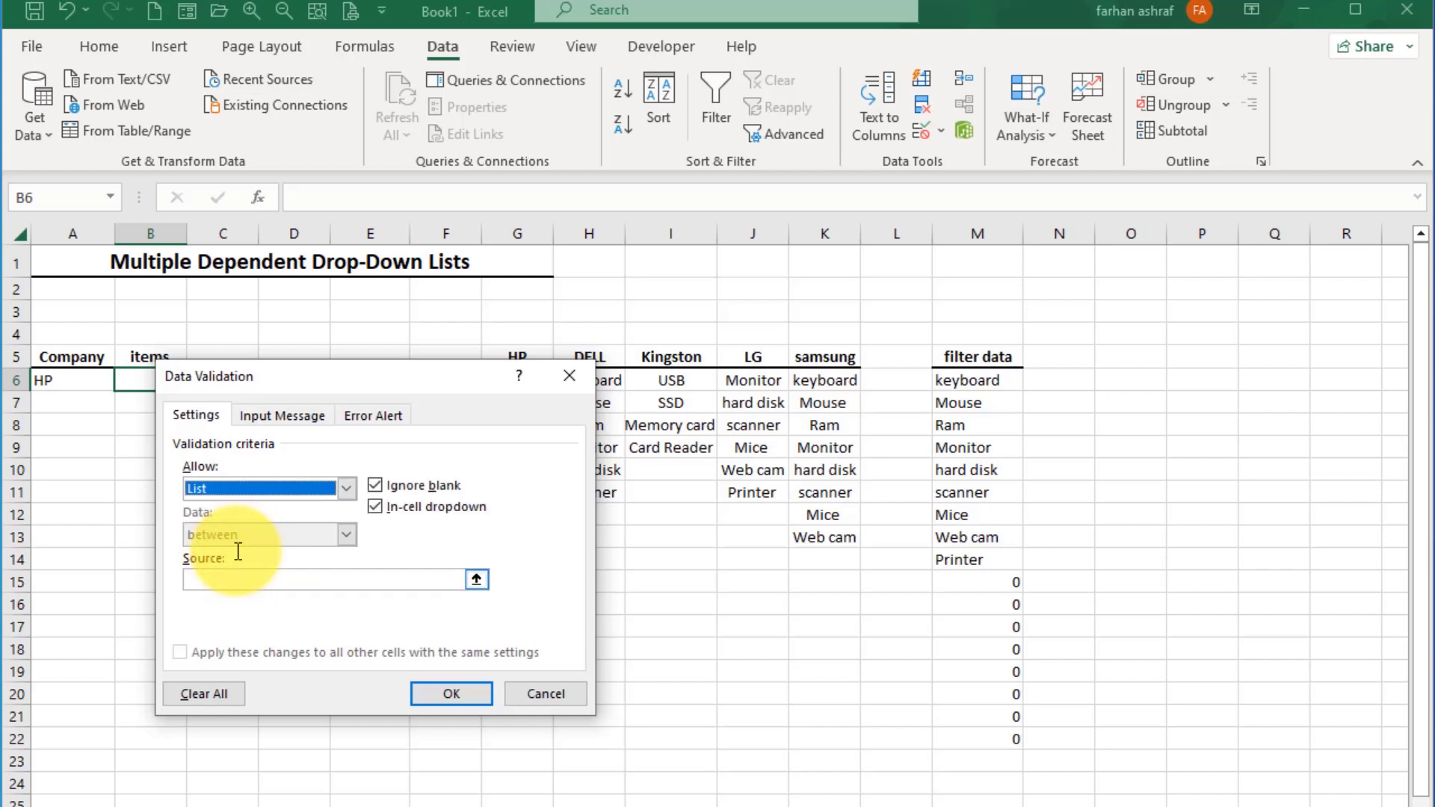
pyautogui.click(233, 581)
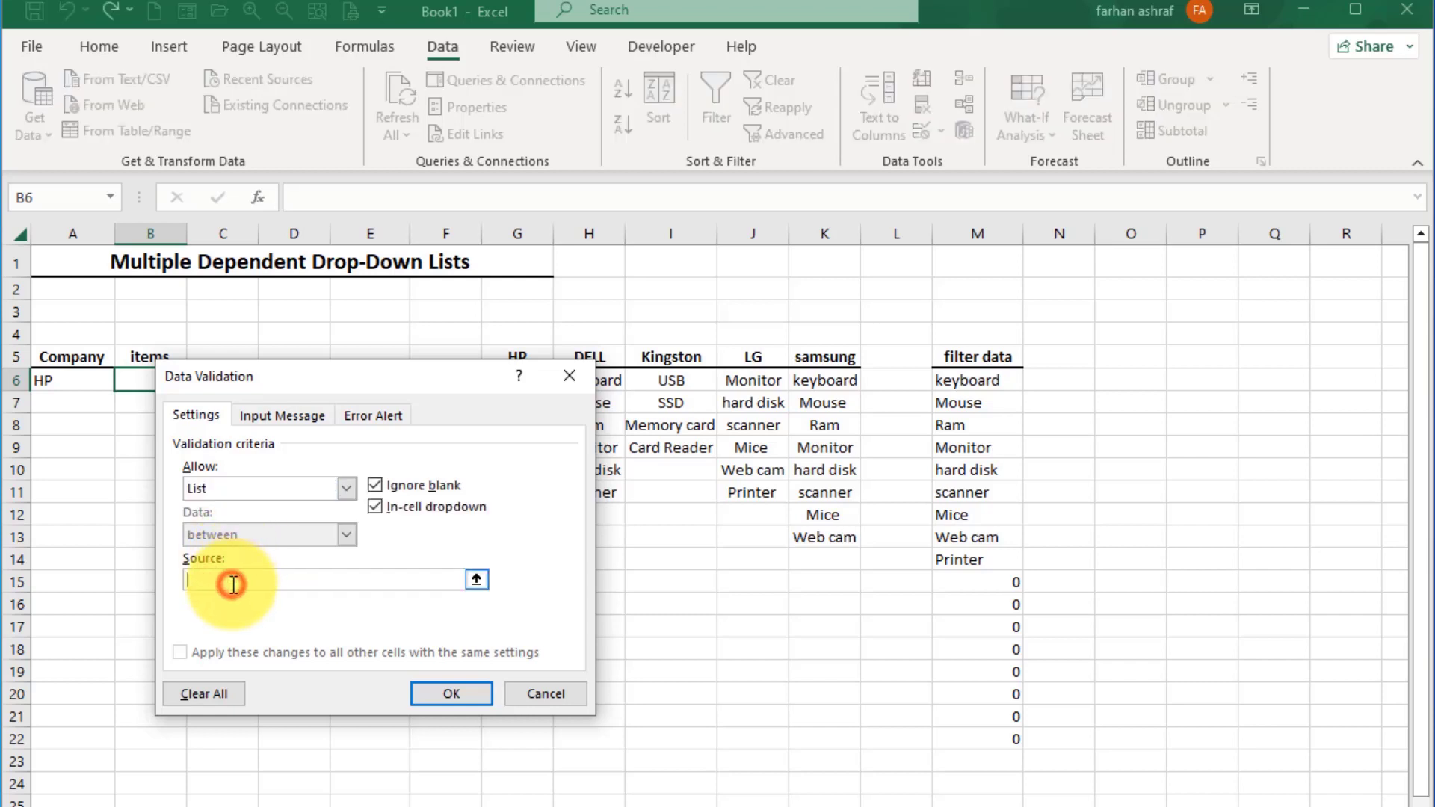
pyautogui.click(966, 382)
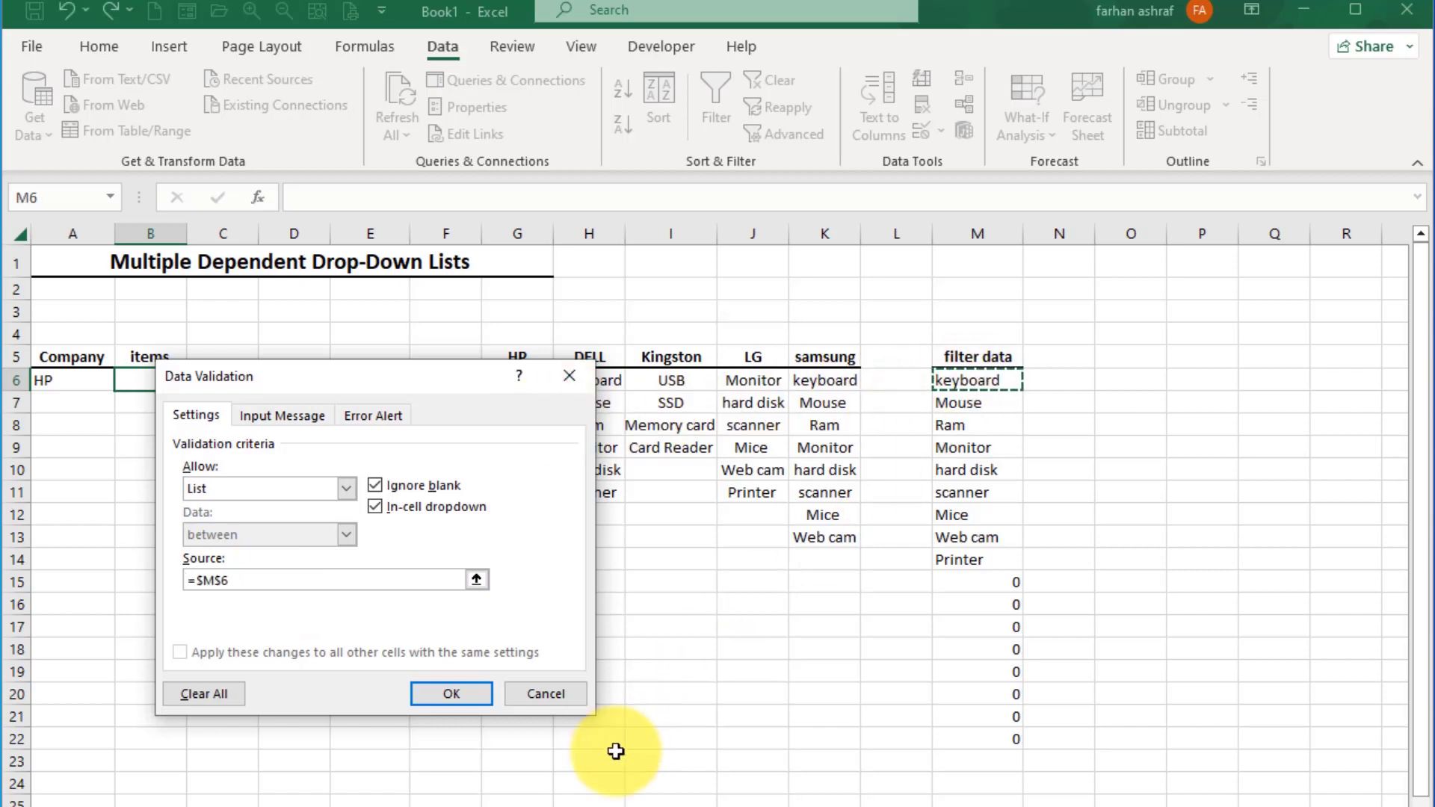
pyautogui.write('#')
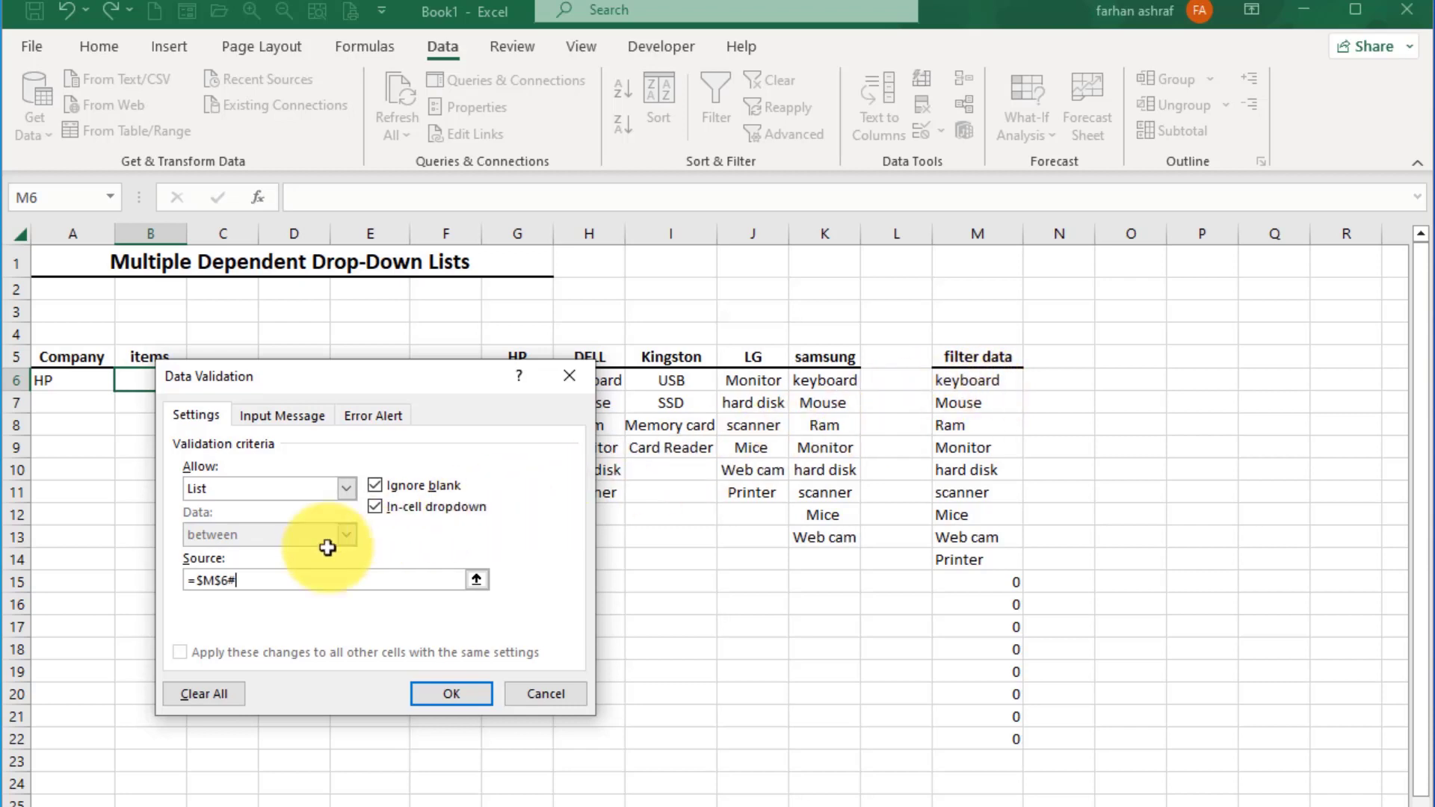
pyautogui.click(218, 580)
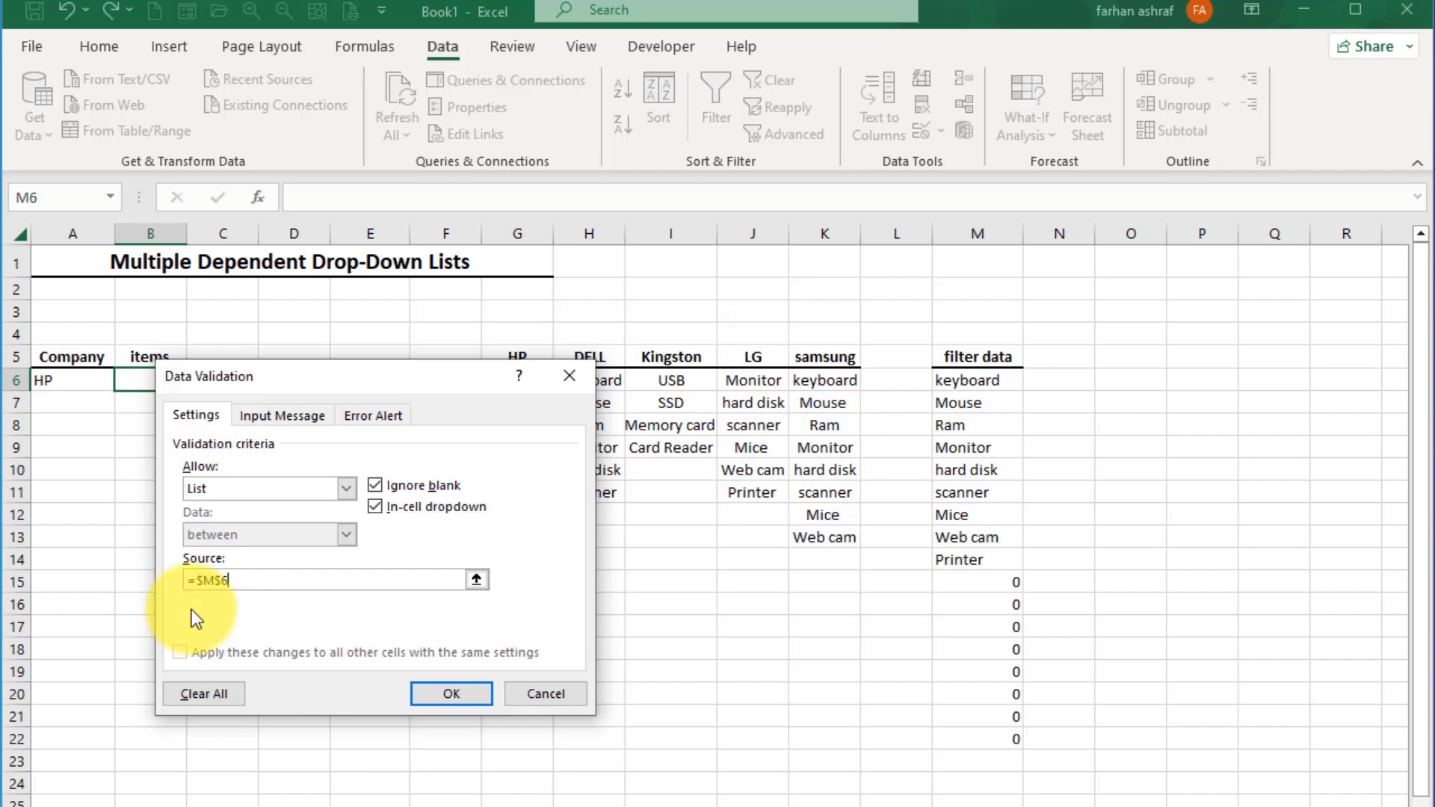
pyautogui.click(436, 690)
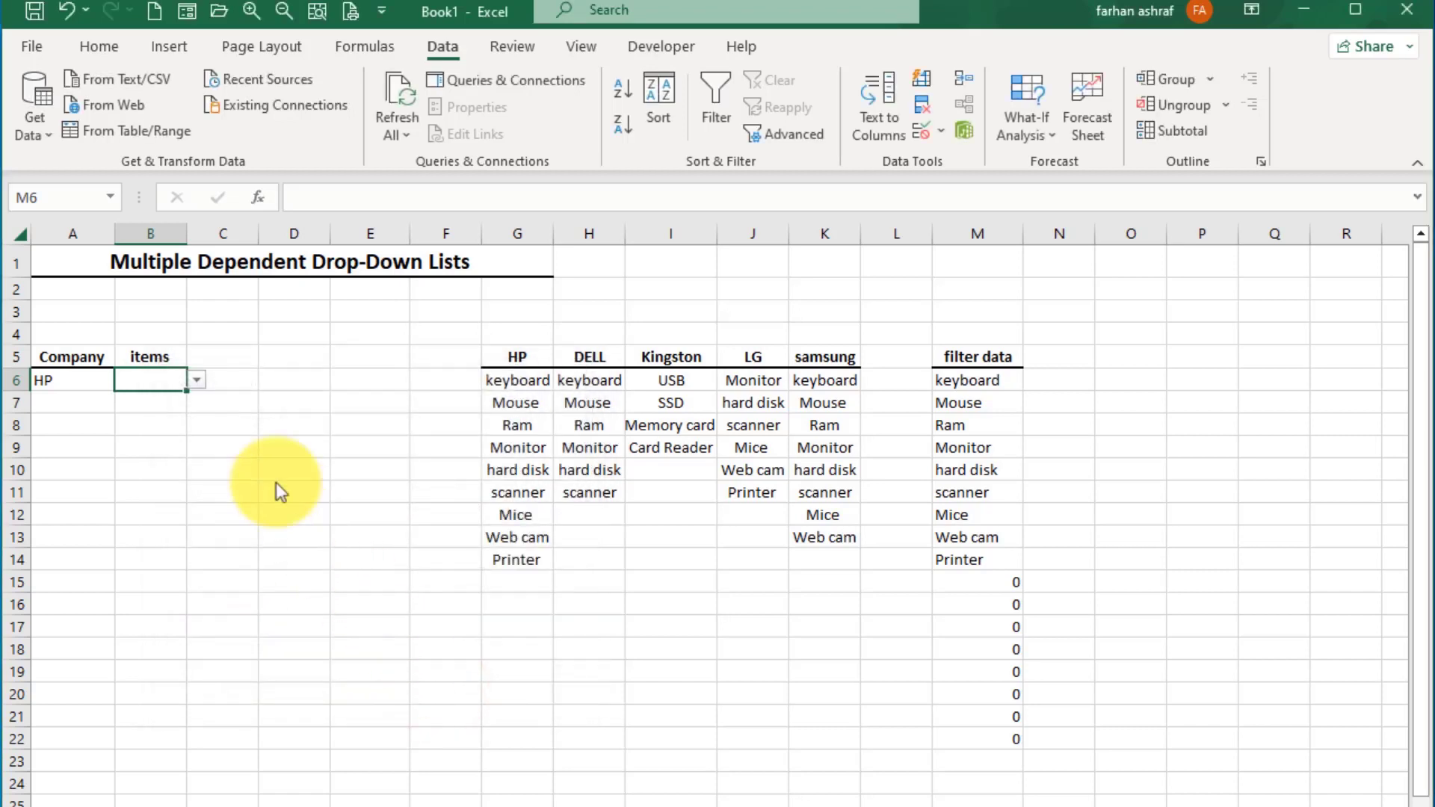
pyautogui.click(196, 380)
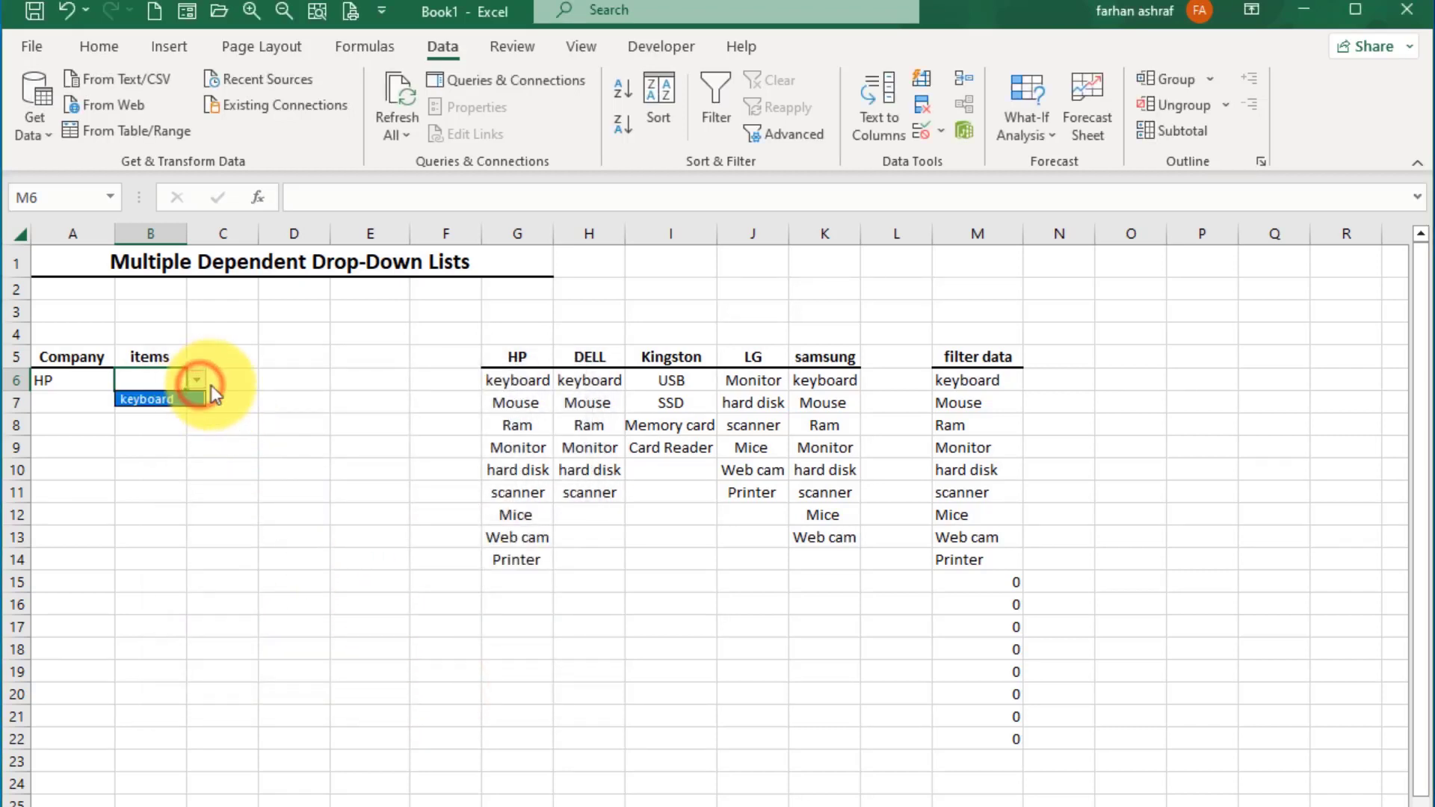
pyautogui.click(968, 379)
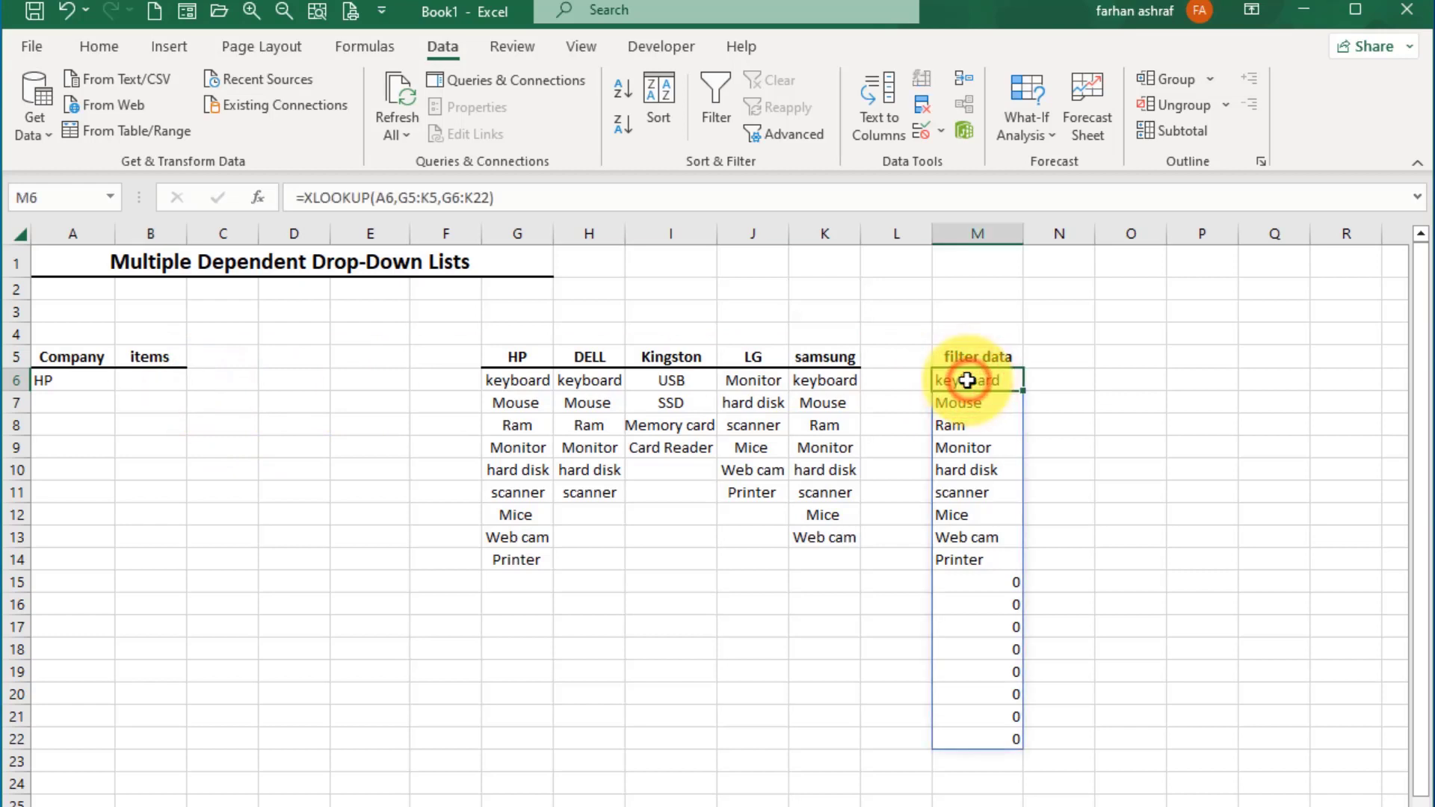
pyautogui.click(169, 381)
pyautogui.click(196, 379)
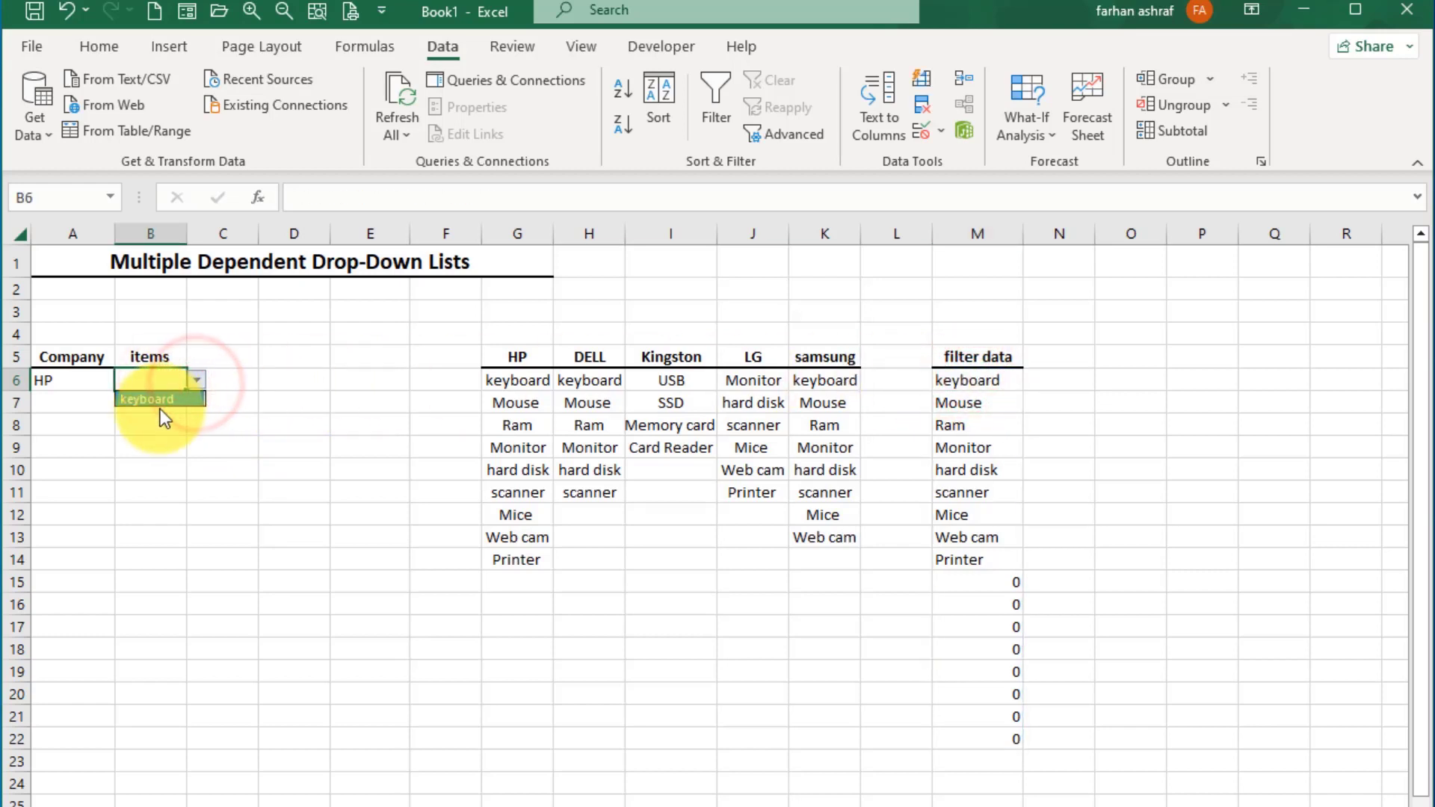
pyautogui.click(988, 380)
pyautogui.moveTo(989, 380); pyautogui.dragTo(992, 556)
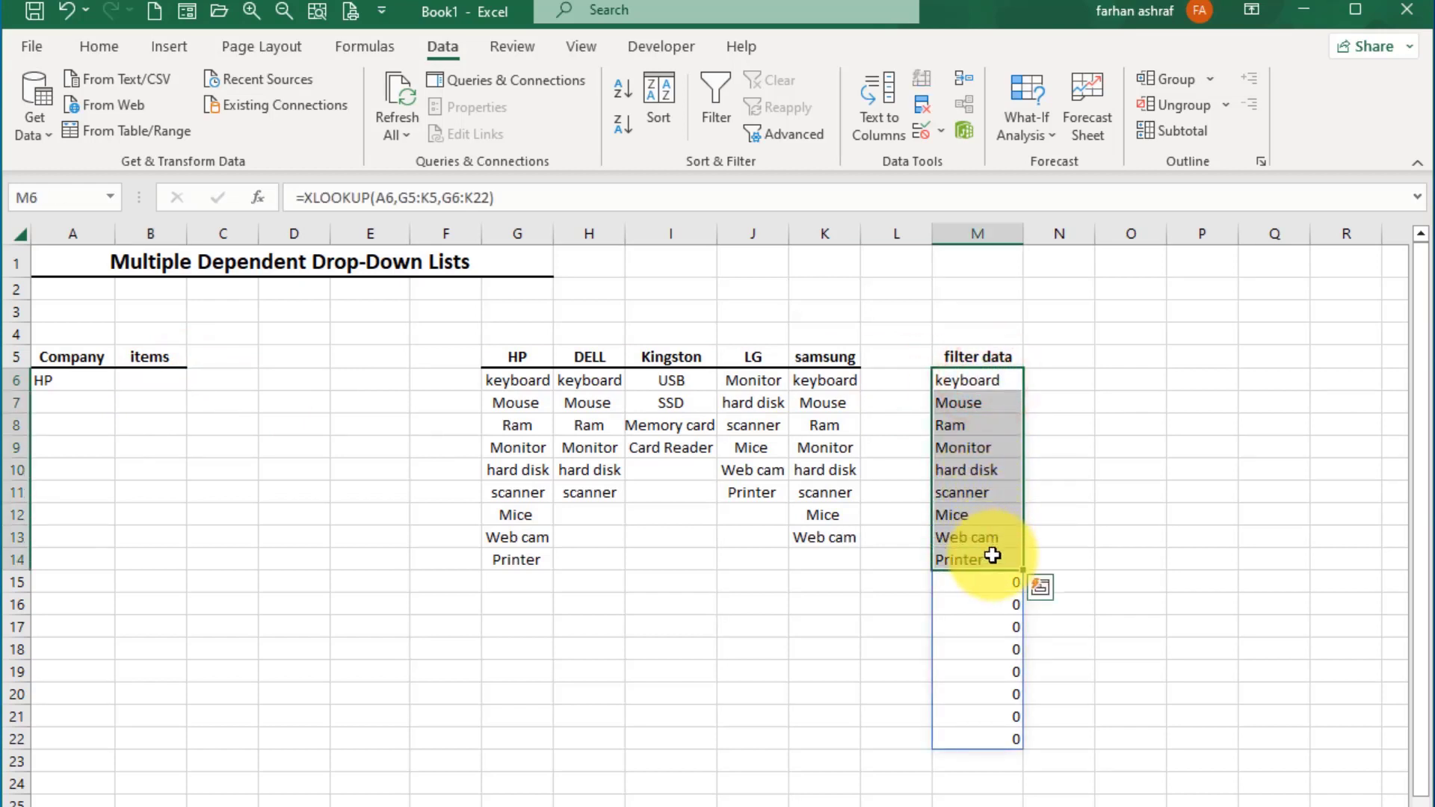
pyautogui.click(136, 383)
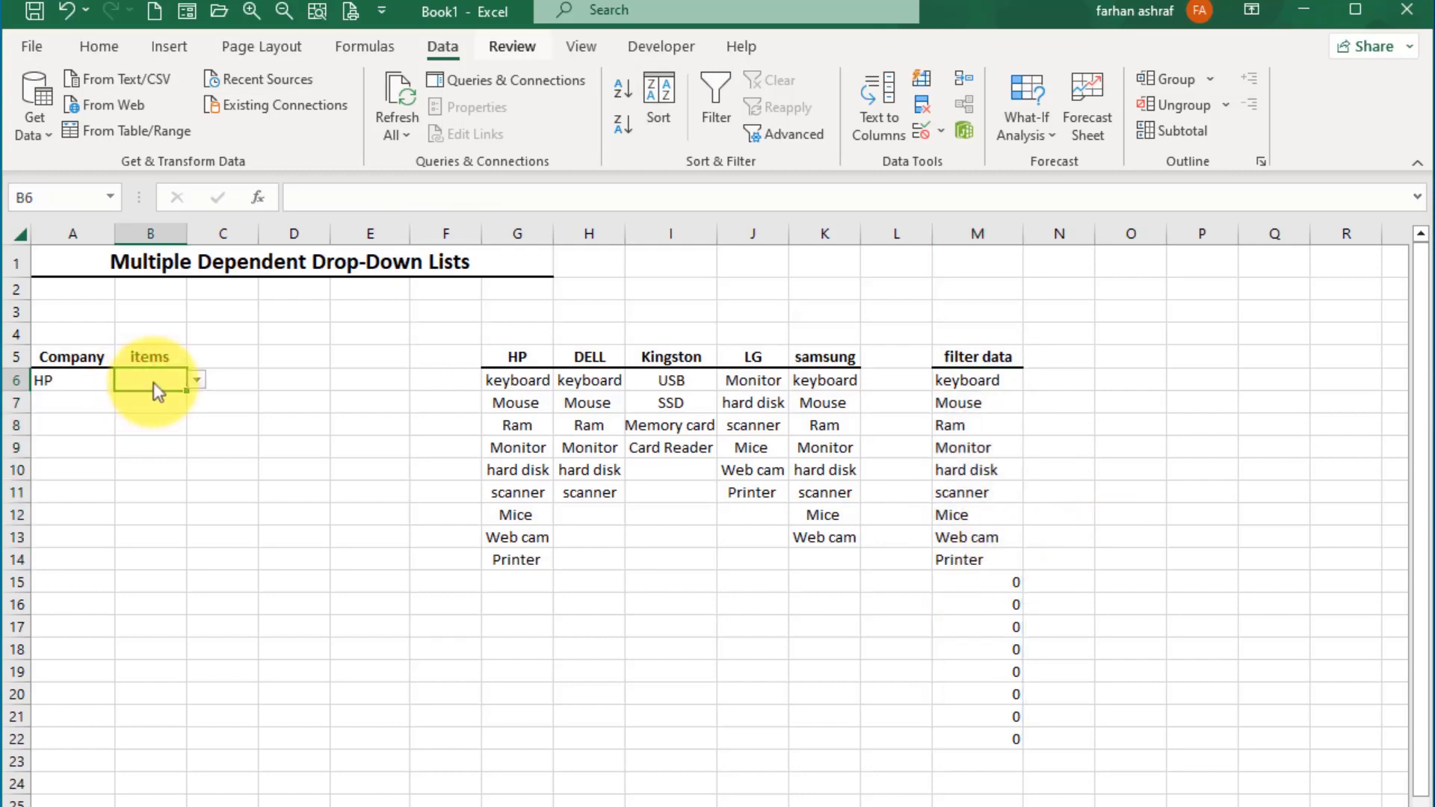
pyautogui.click(936, 137)
# Step: Make B6's validation source =$M$6# and confirm it
pyautogui.click(984, 164)
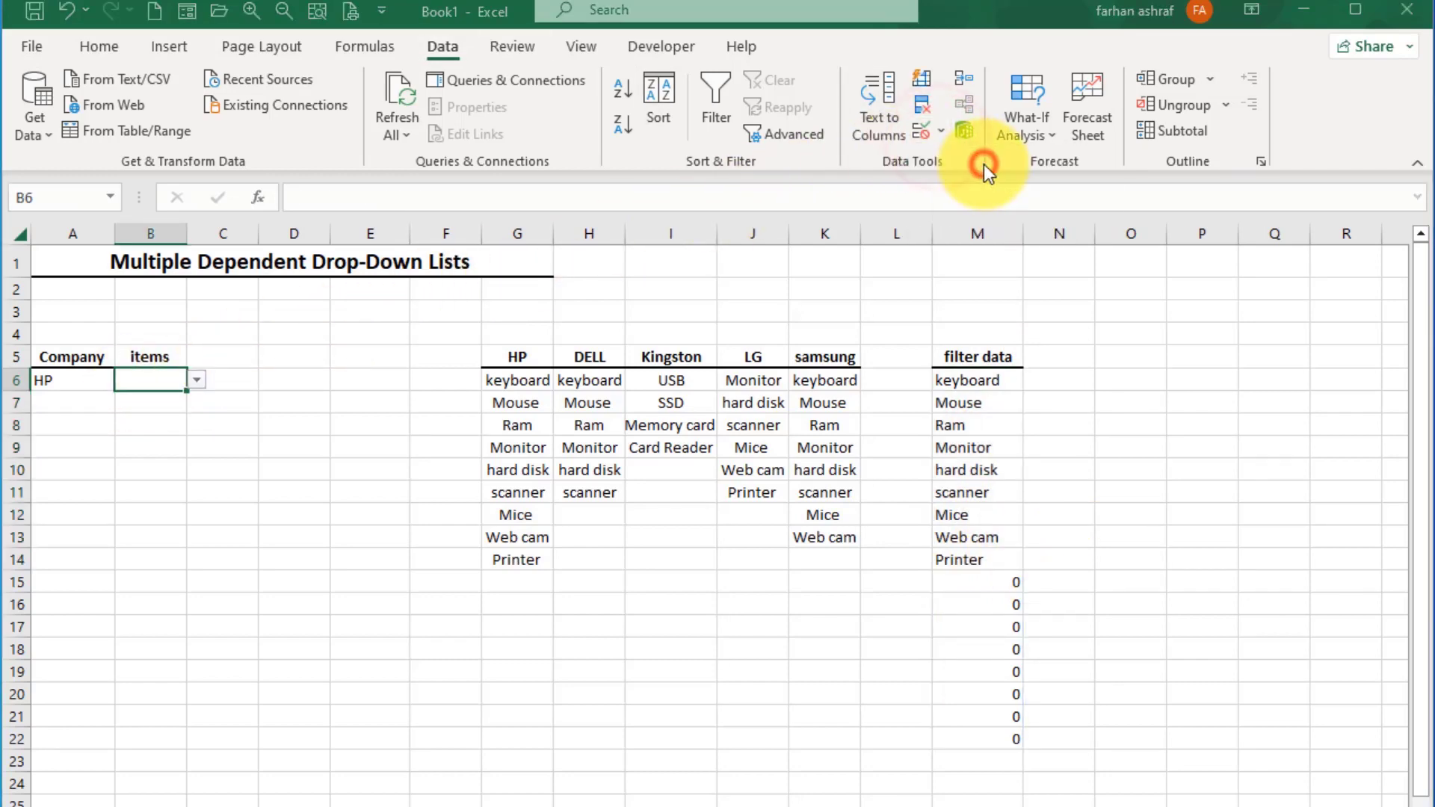
pyautogui.write('#')
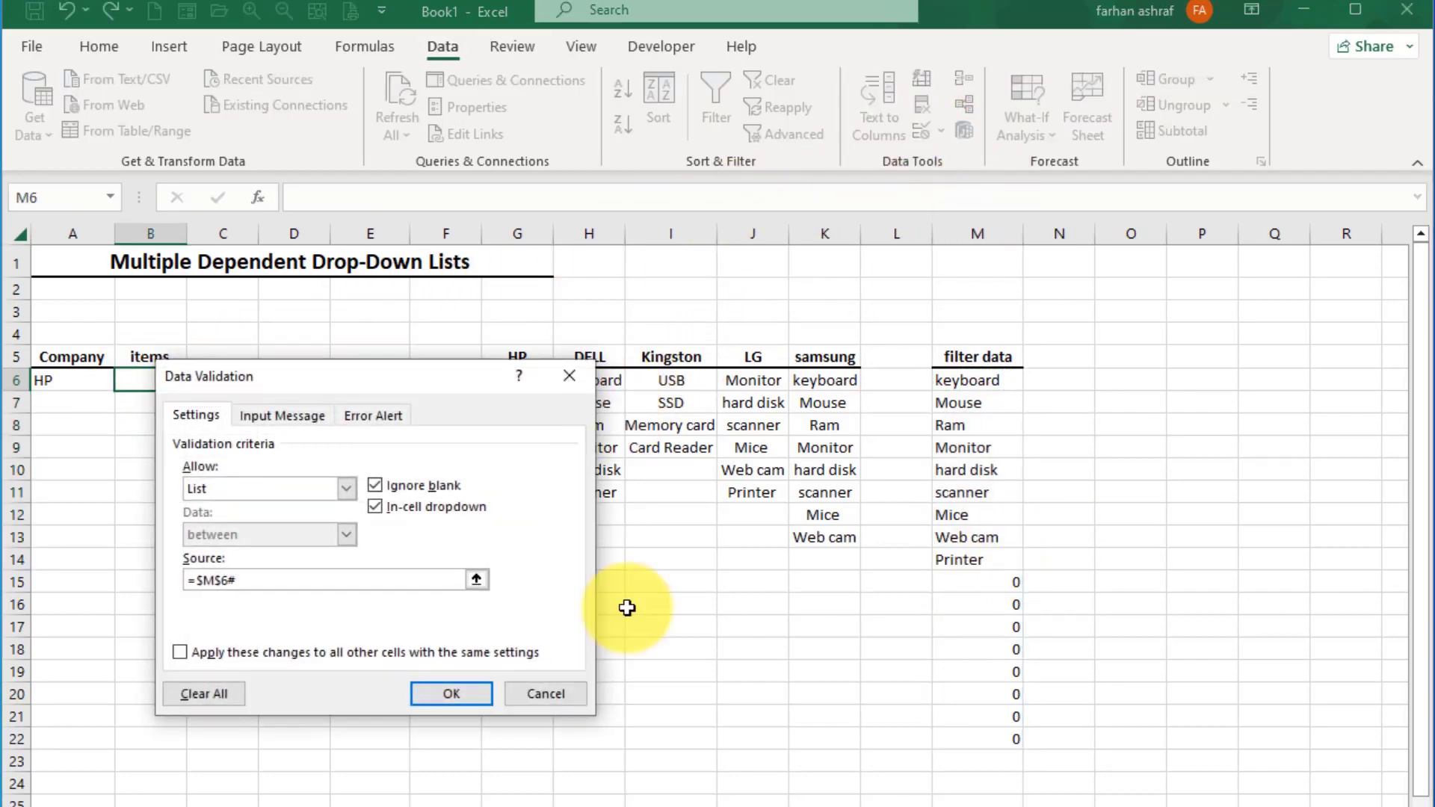
pyautogui.click(453, 694)
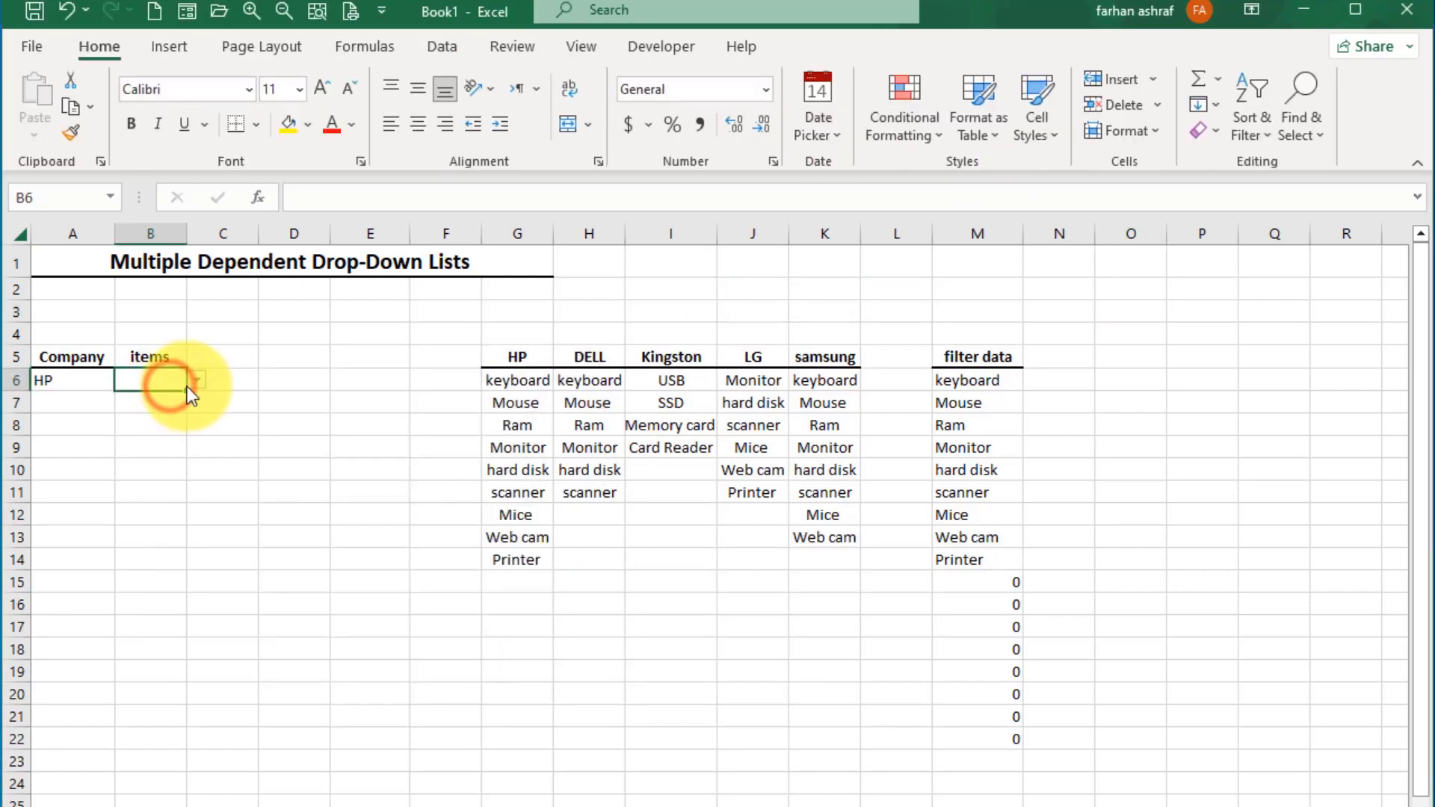
# Step: Check B6's drop-down, which shows HP's nine items plus 0 entries, then select M6
pyautogui.click(196, 381)
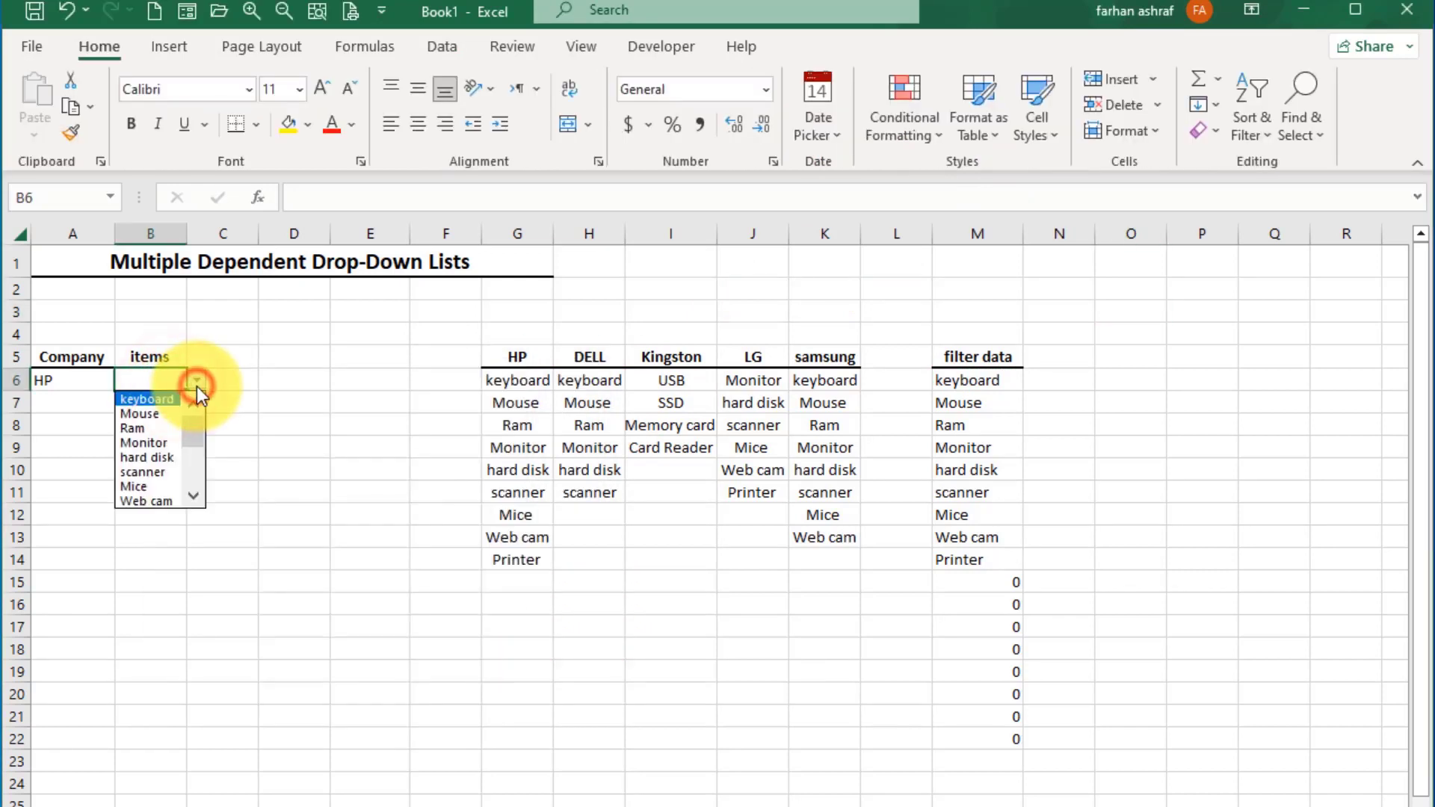
pyautogui.click(195, 381)
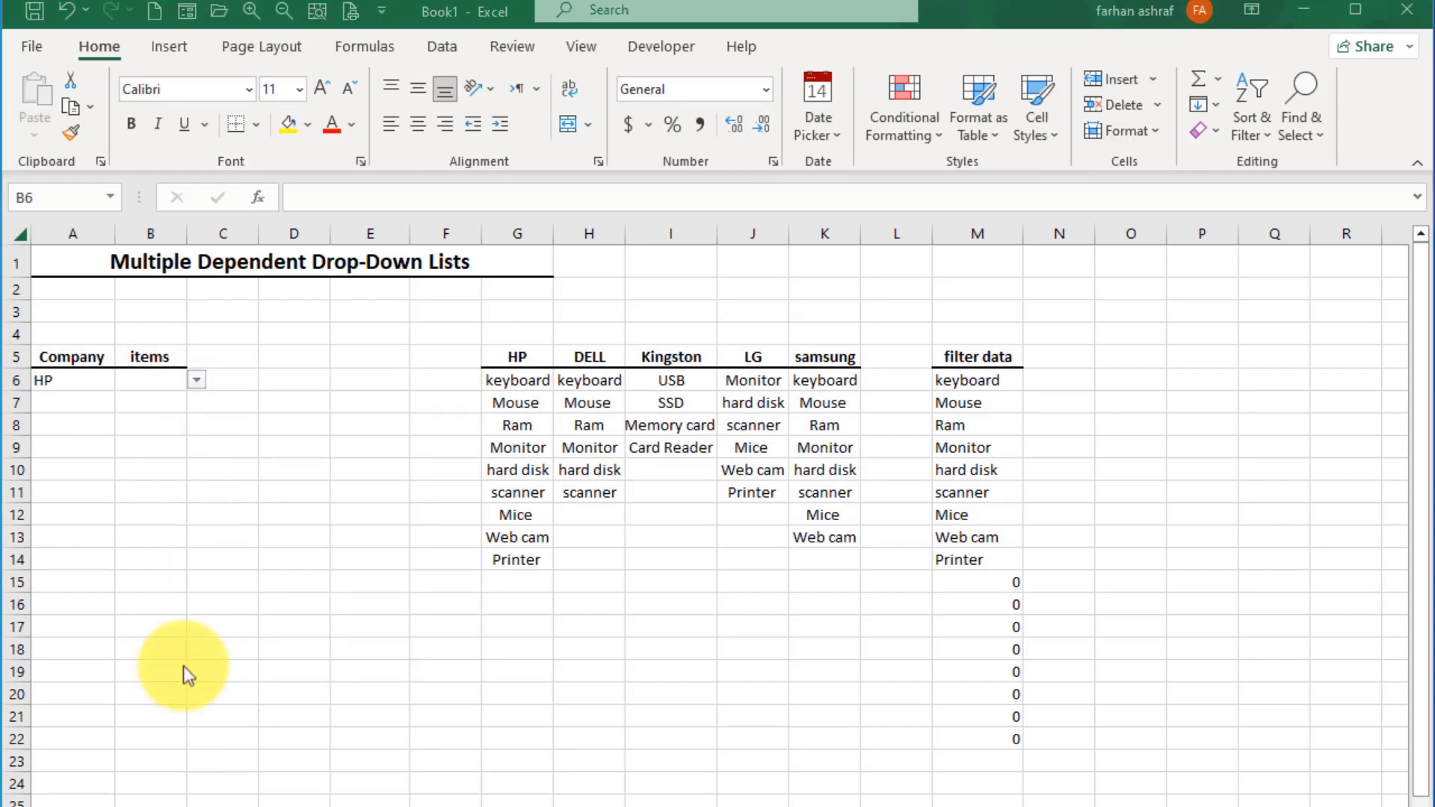
pyautogui.click(196, 383)
pyautogui.click(194, 381)
pyautogui.moveTo(188, 424)
pyautogui.mouseDown()
pyautogui.moveTo(199, 469)
pyautogui.moveTo(192, 436)
pyautogui.moveTo(199, 450)
pyautogui.mouseUp()
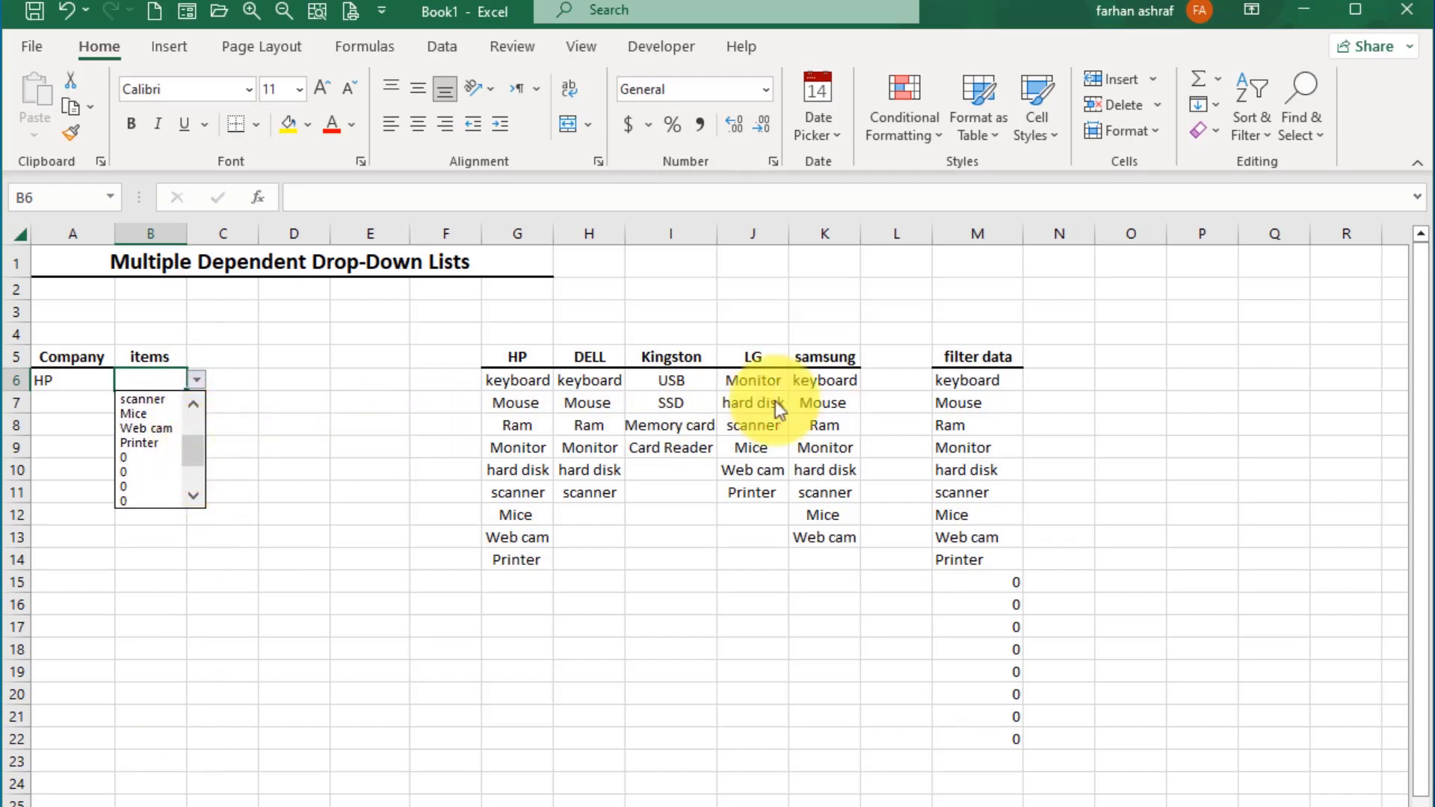
pyautogui.click(987, 382)
pyautogui.click(987, 382)
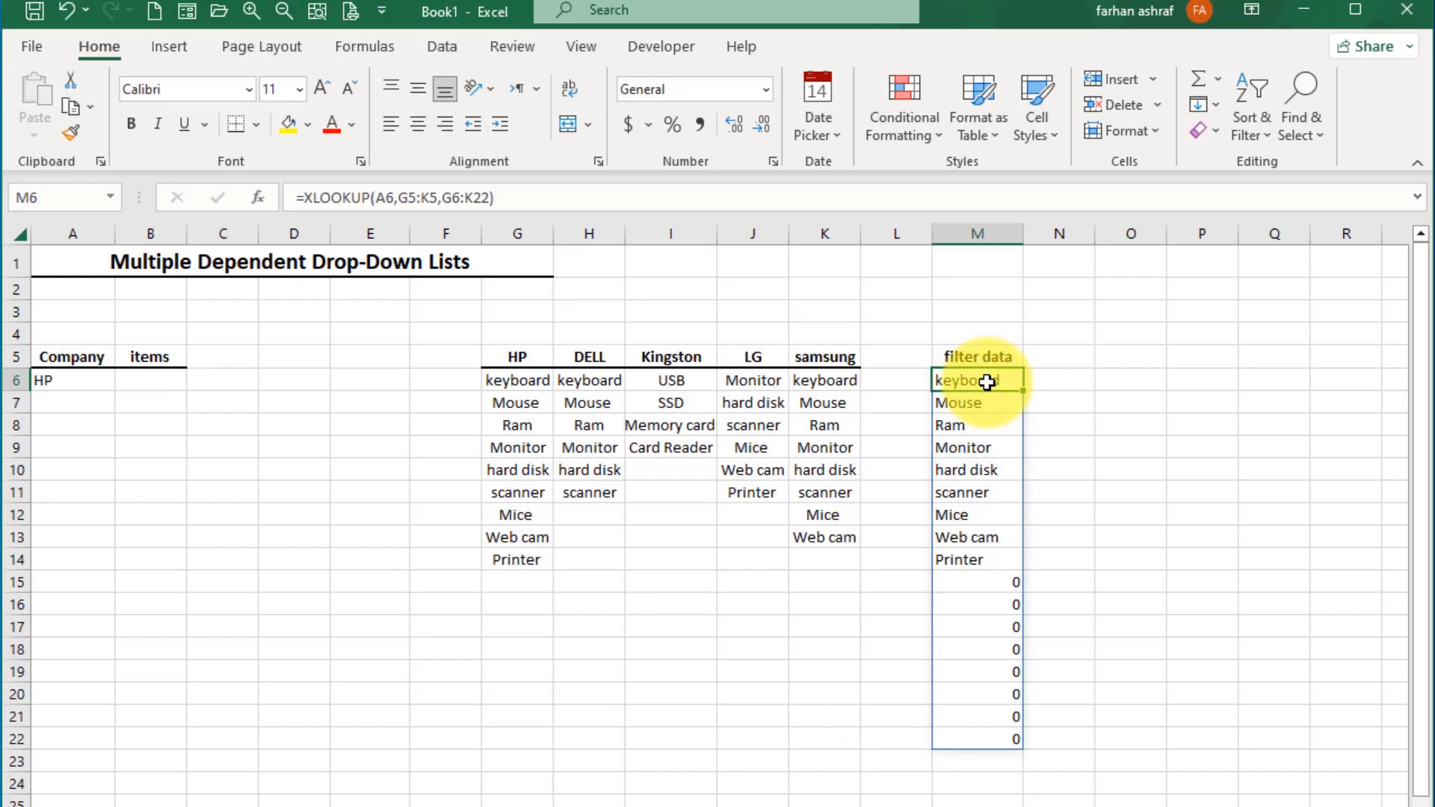
# Step: Wrap M6's XLOOKUP formula inside a UNIQUE function
pyautogui.click(305, 197)
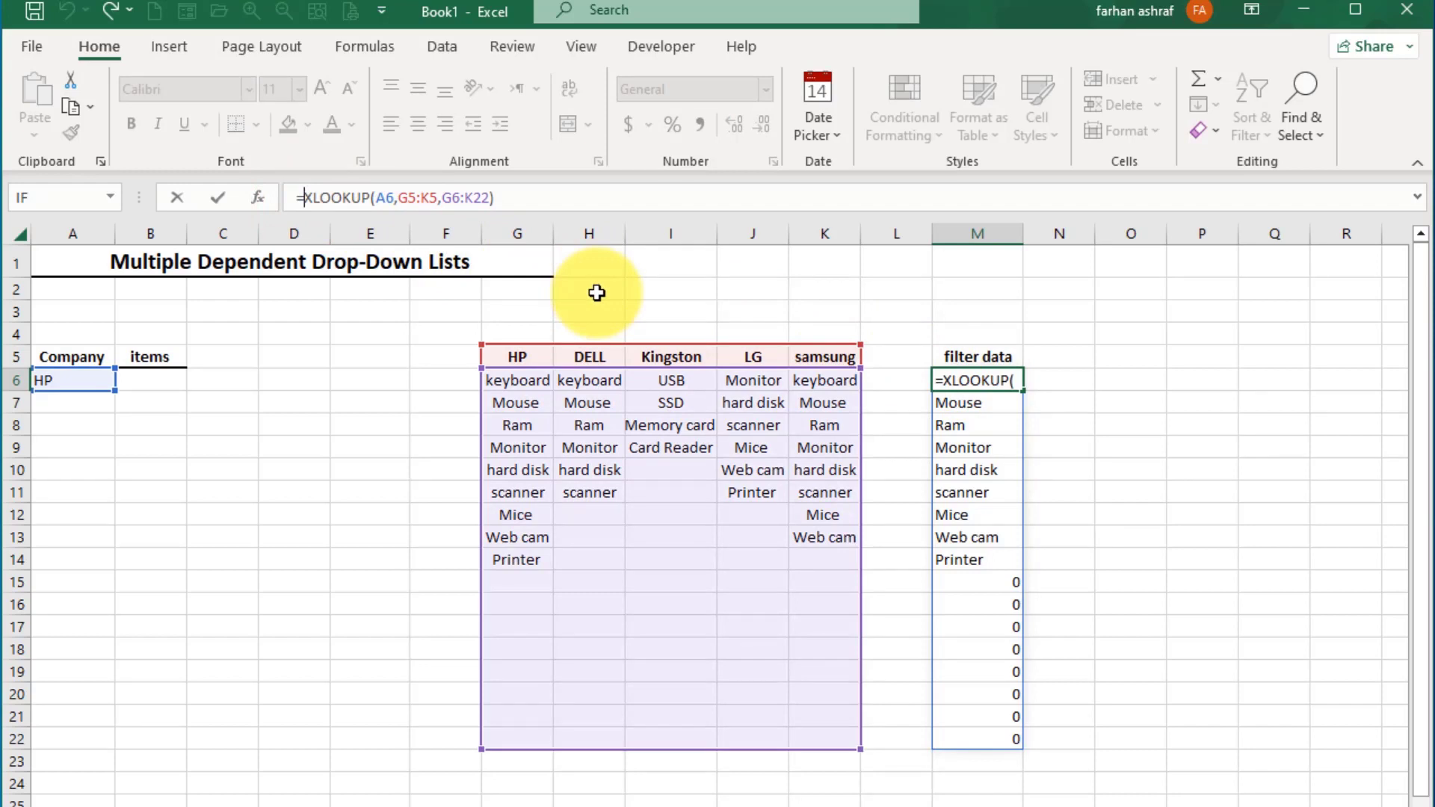
pyautogui.write('un')
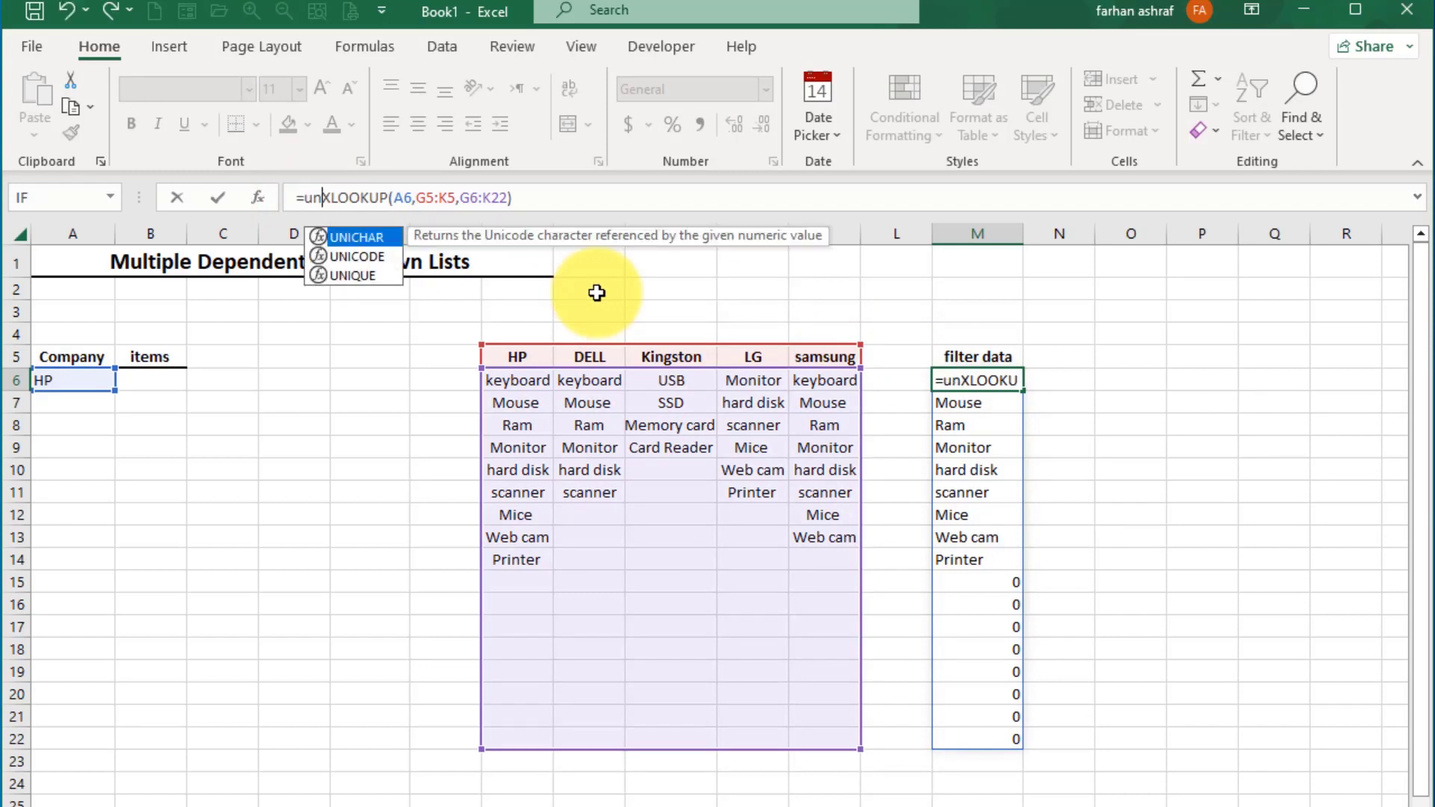
pyautogui.doubleClick(353, 276)
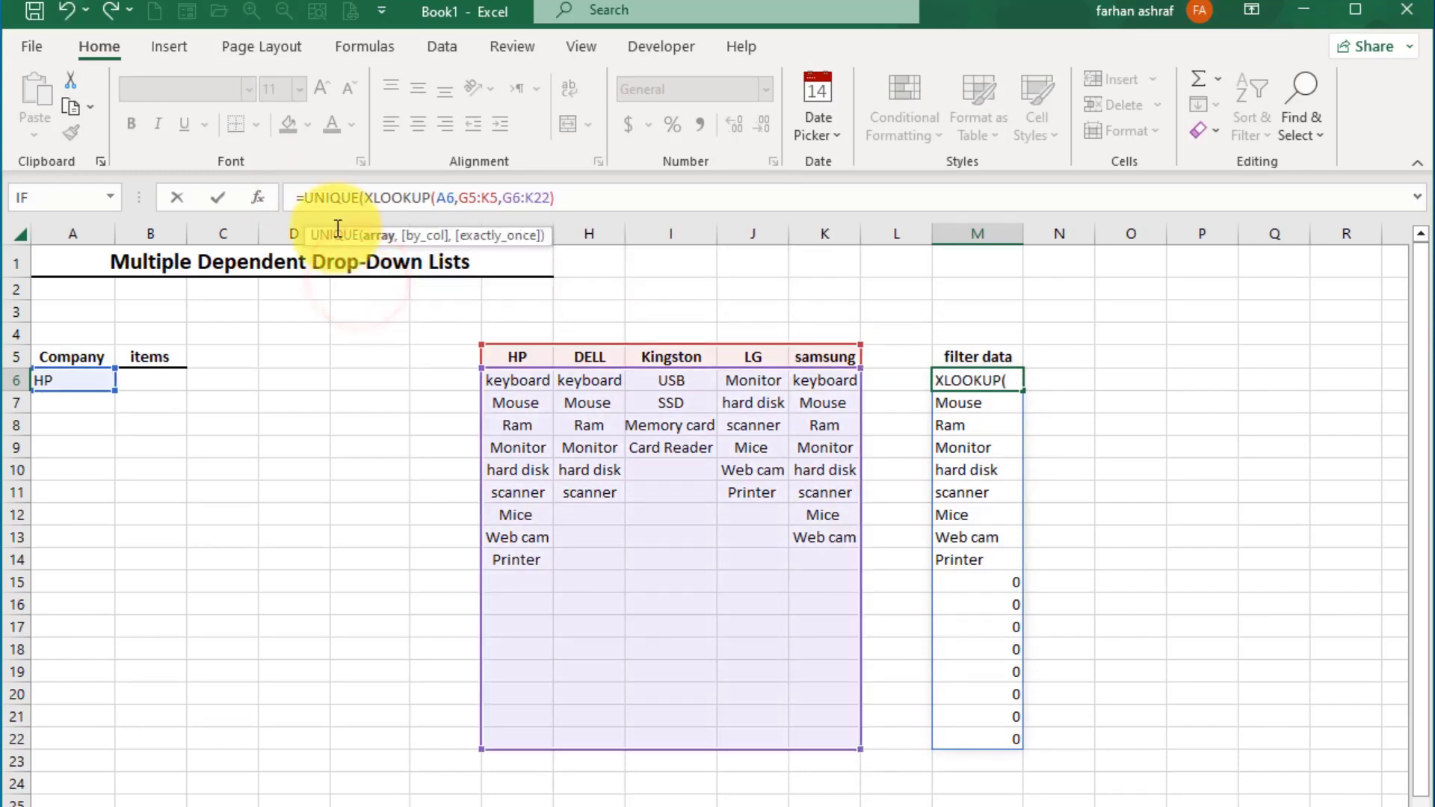
pyautogui.click(559, 199)
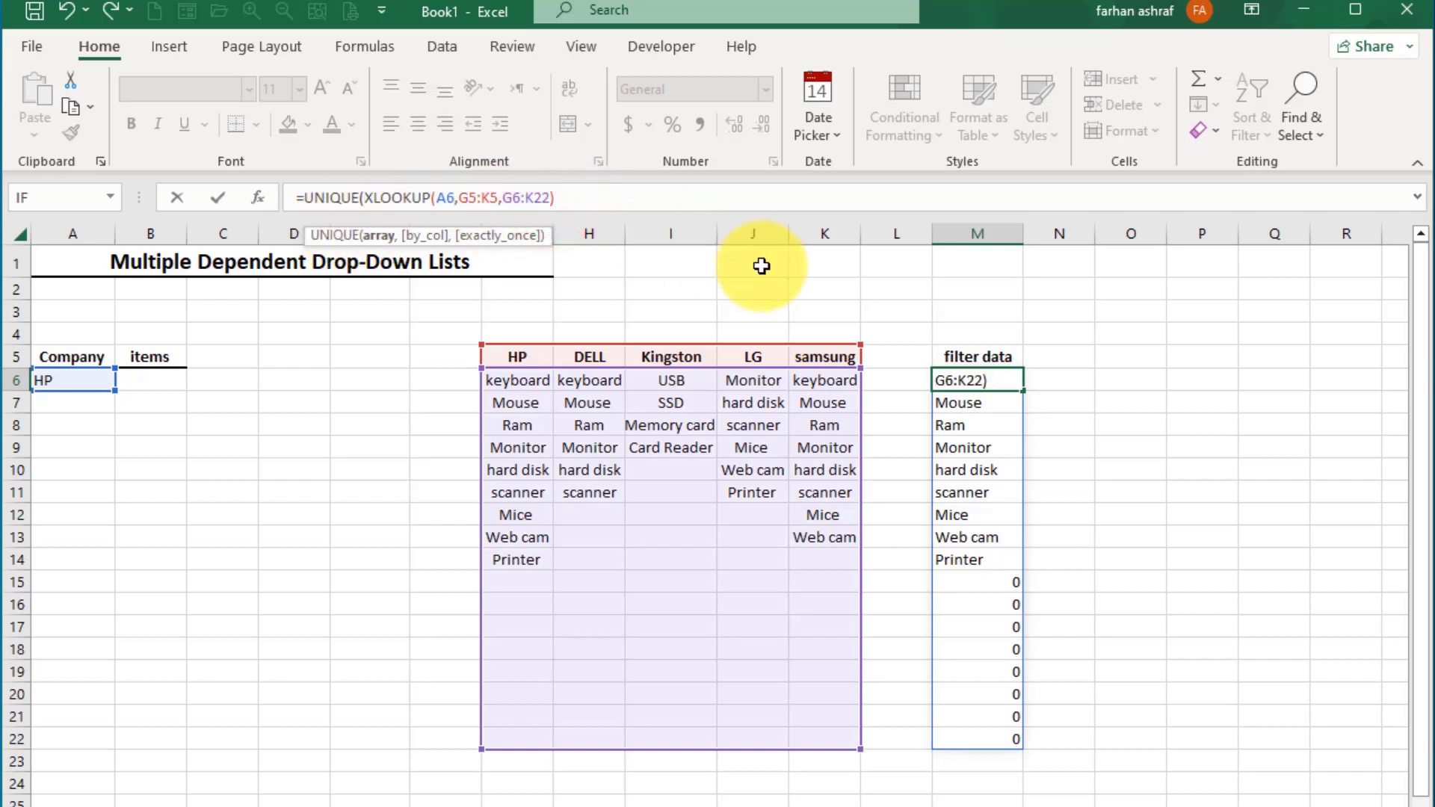
pyautogui.write(')')
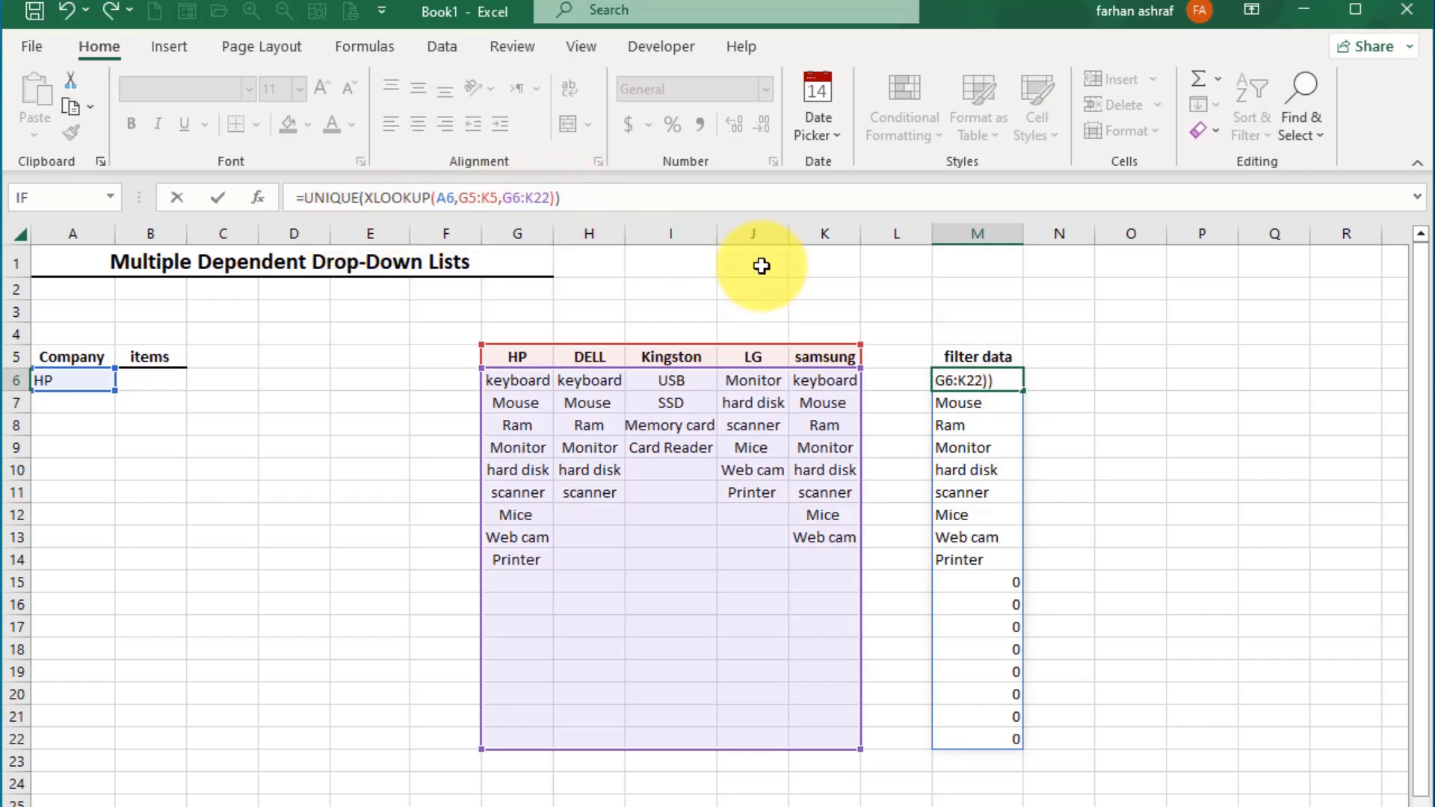
pyautogui.click(329, 197)
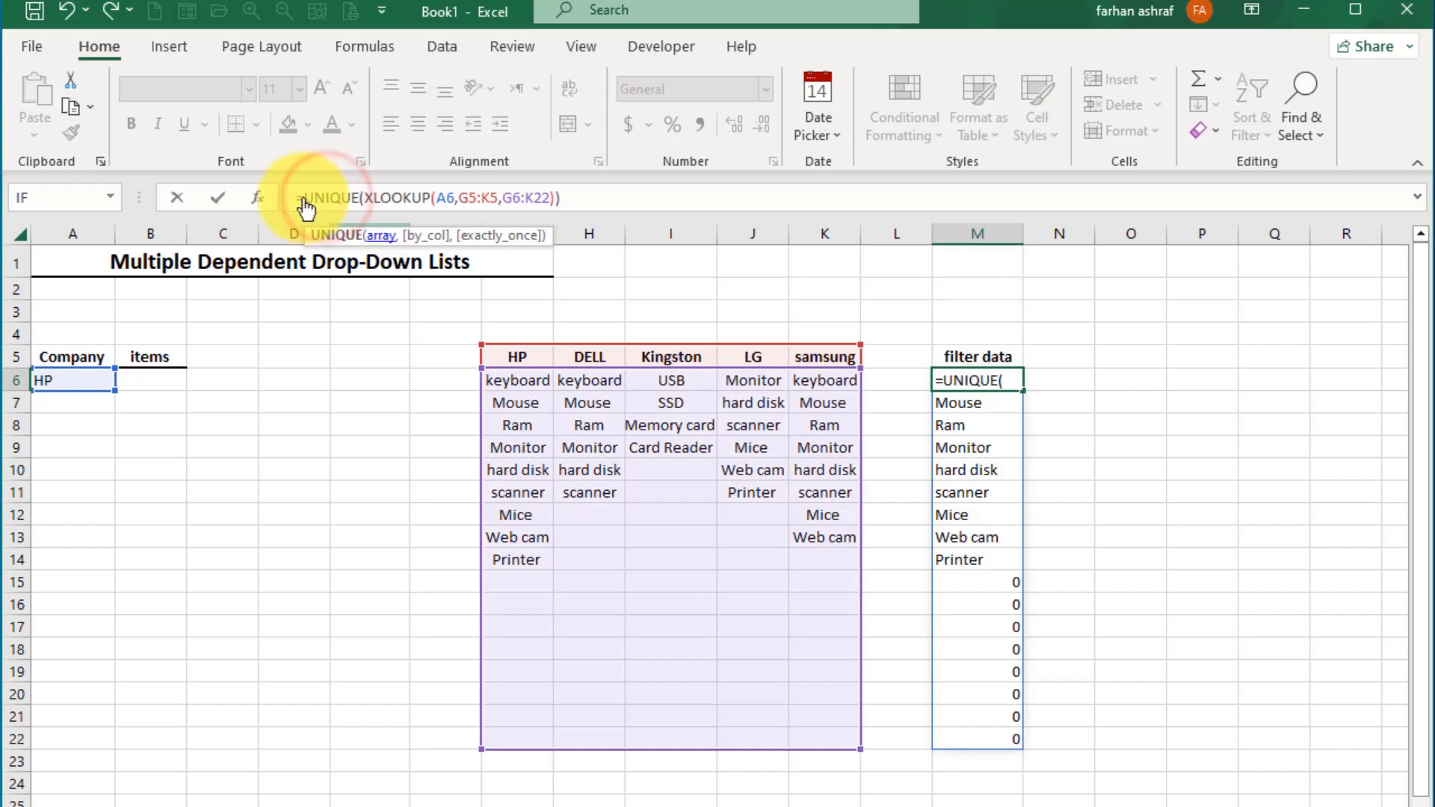
# Step: Set UNIQUE's Exactly_once argument to TRUE in the Function Arguments dialog
pyautogui.click(259, 199)
pyautogui.moveTo(484, 386); pyautogui.dragTo(851, 527)
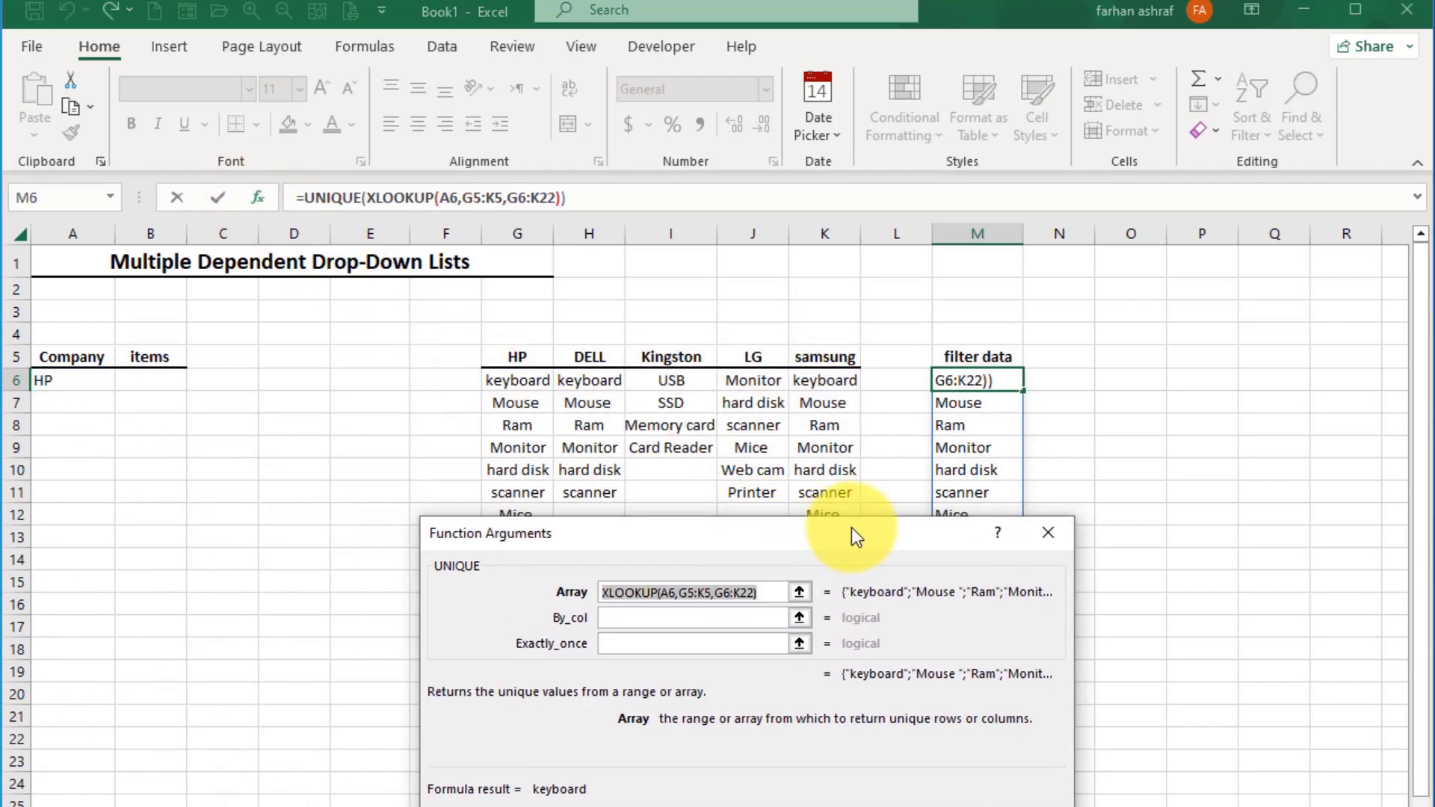
pyautogui.moveTo(797, 532); pyautogui.dragTo(975, 110)
pyautogui.press('End')
pyautogui.moveTo(963, 123); pyautogui.dragTo(1002, 51)
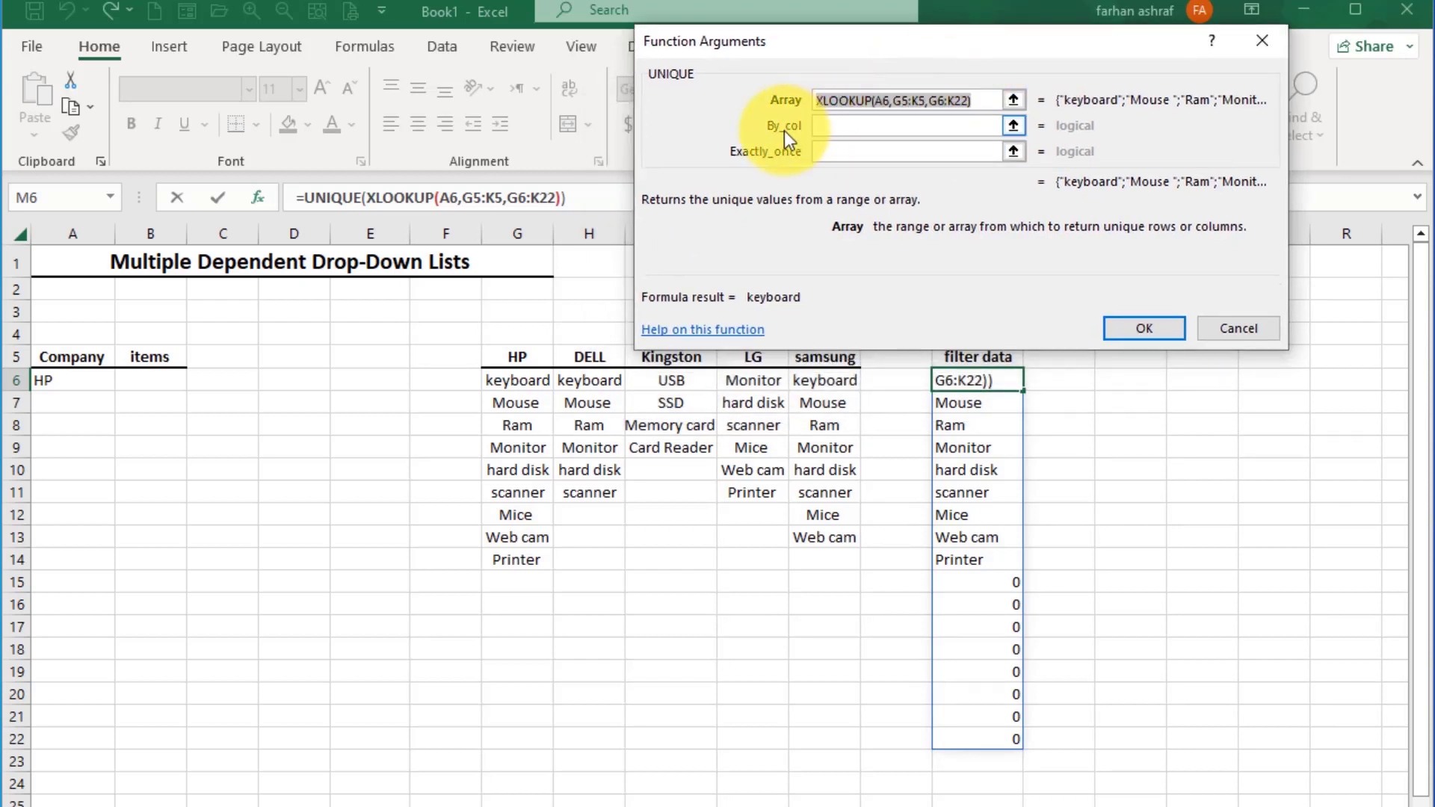
pyautogui.moveTo(924, 42); pyautogui.dragTo(927, 79)
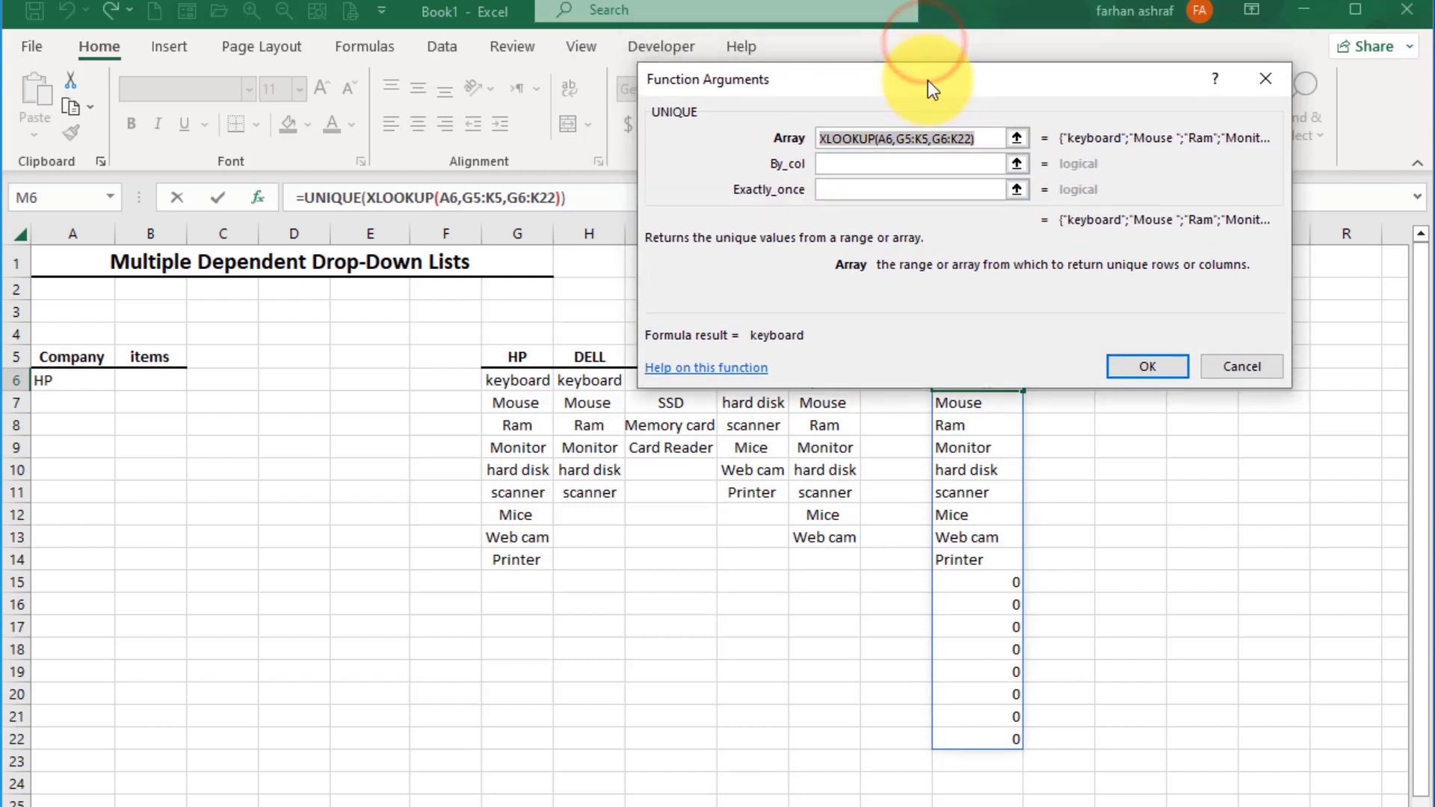
pyautogui.click(844, 190)
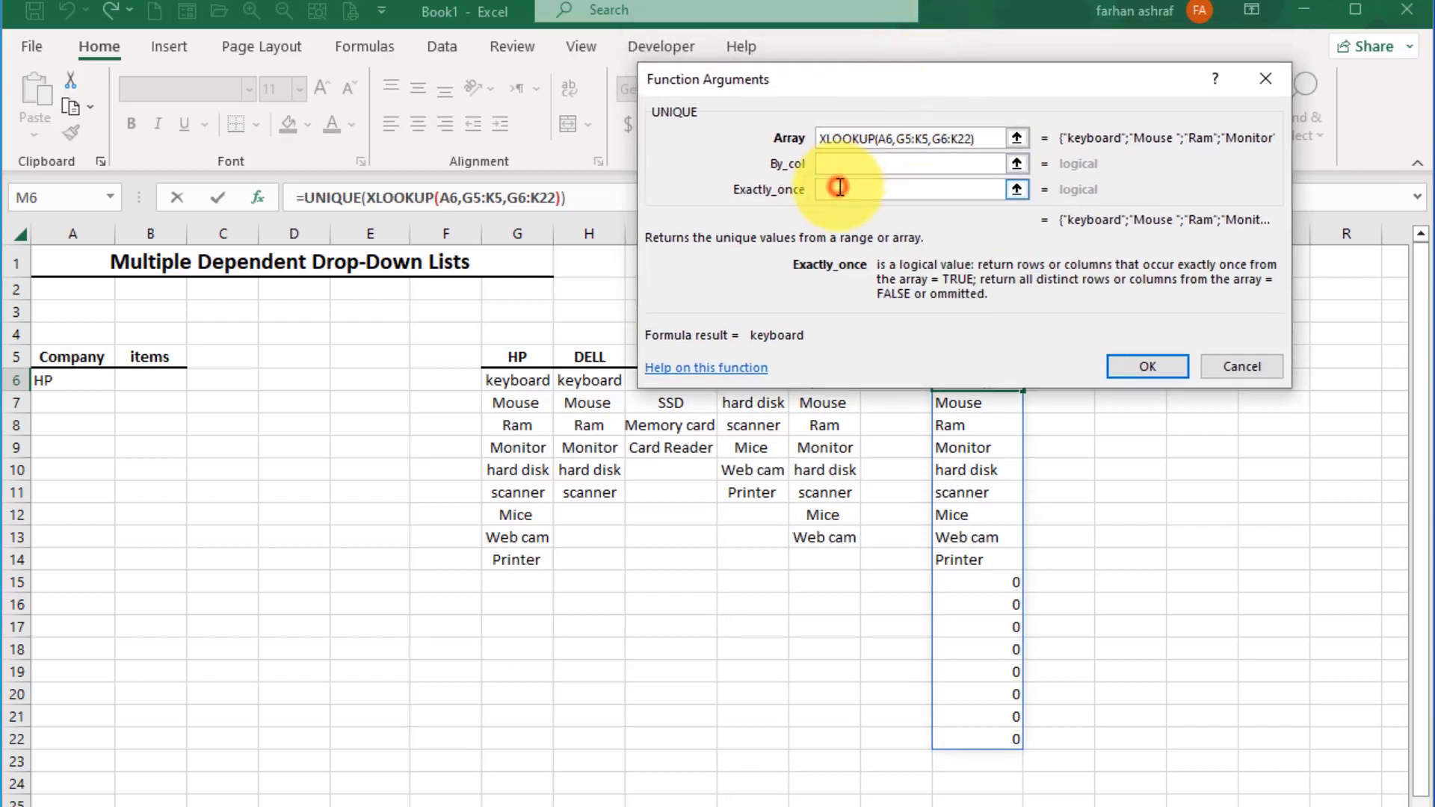
pyautogui.write('true')
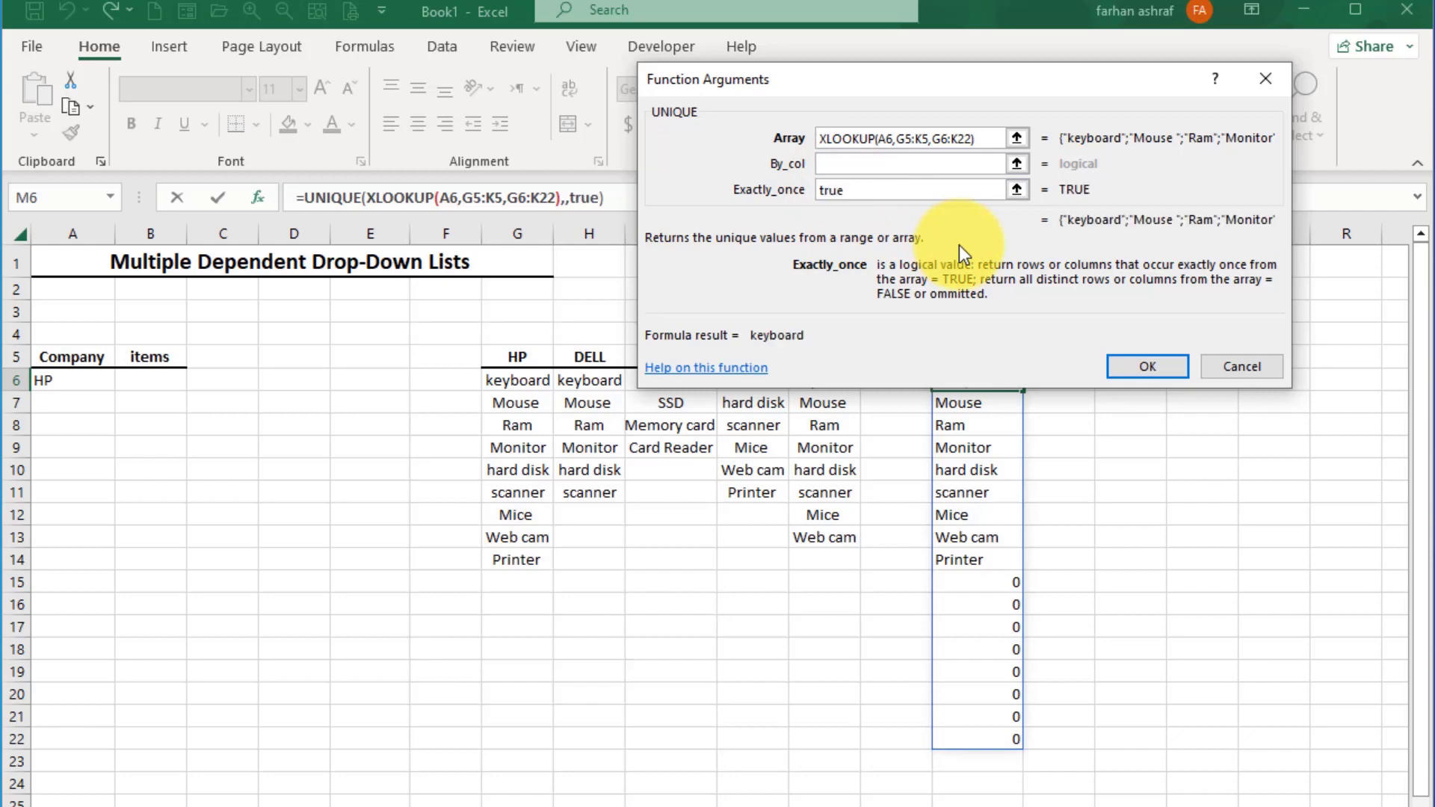
pyautogui.click(1146, 365)
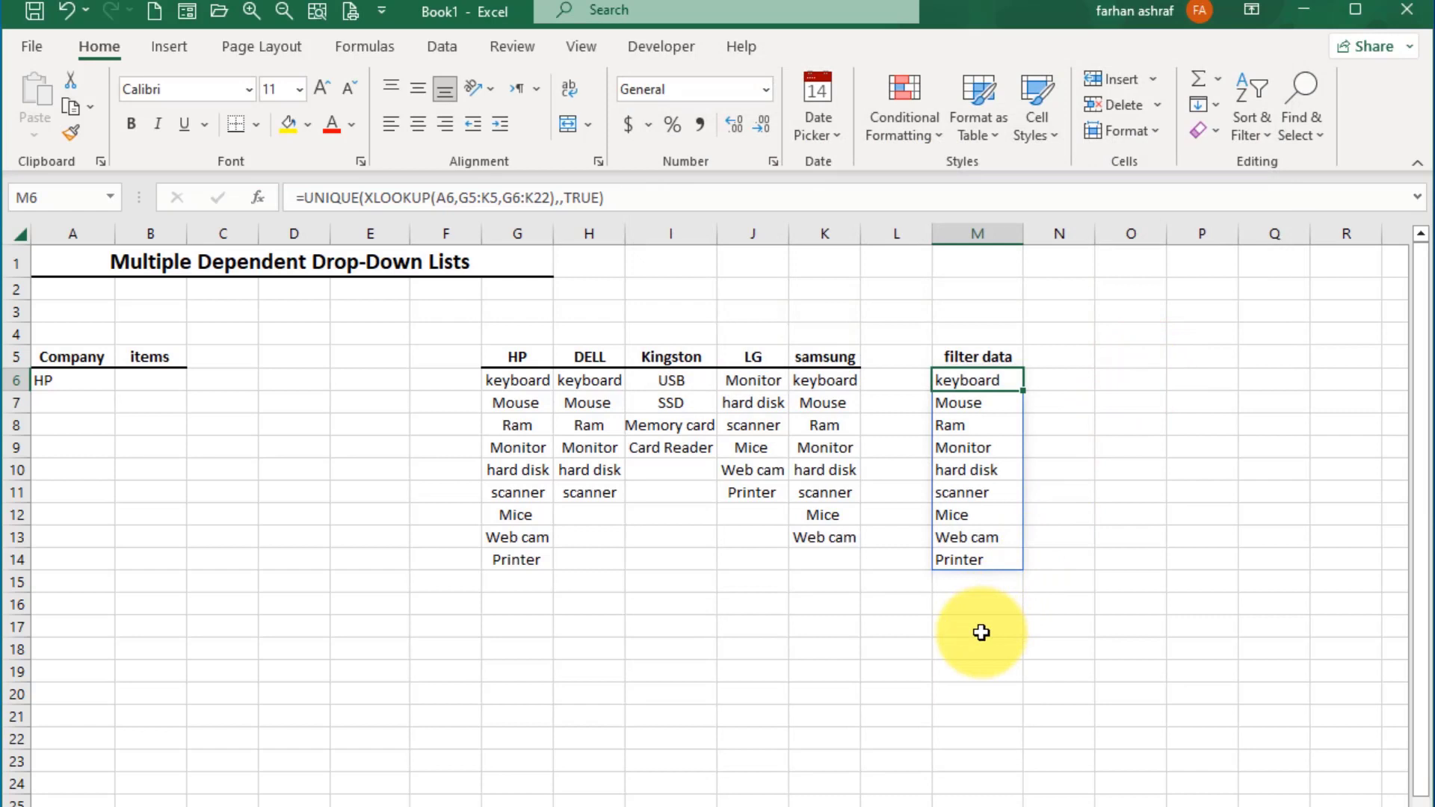
pyautogui.moveTo(985, 599); pyautogui.dragTo(1025, 721)
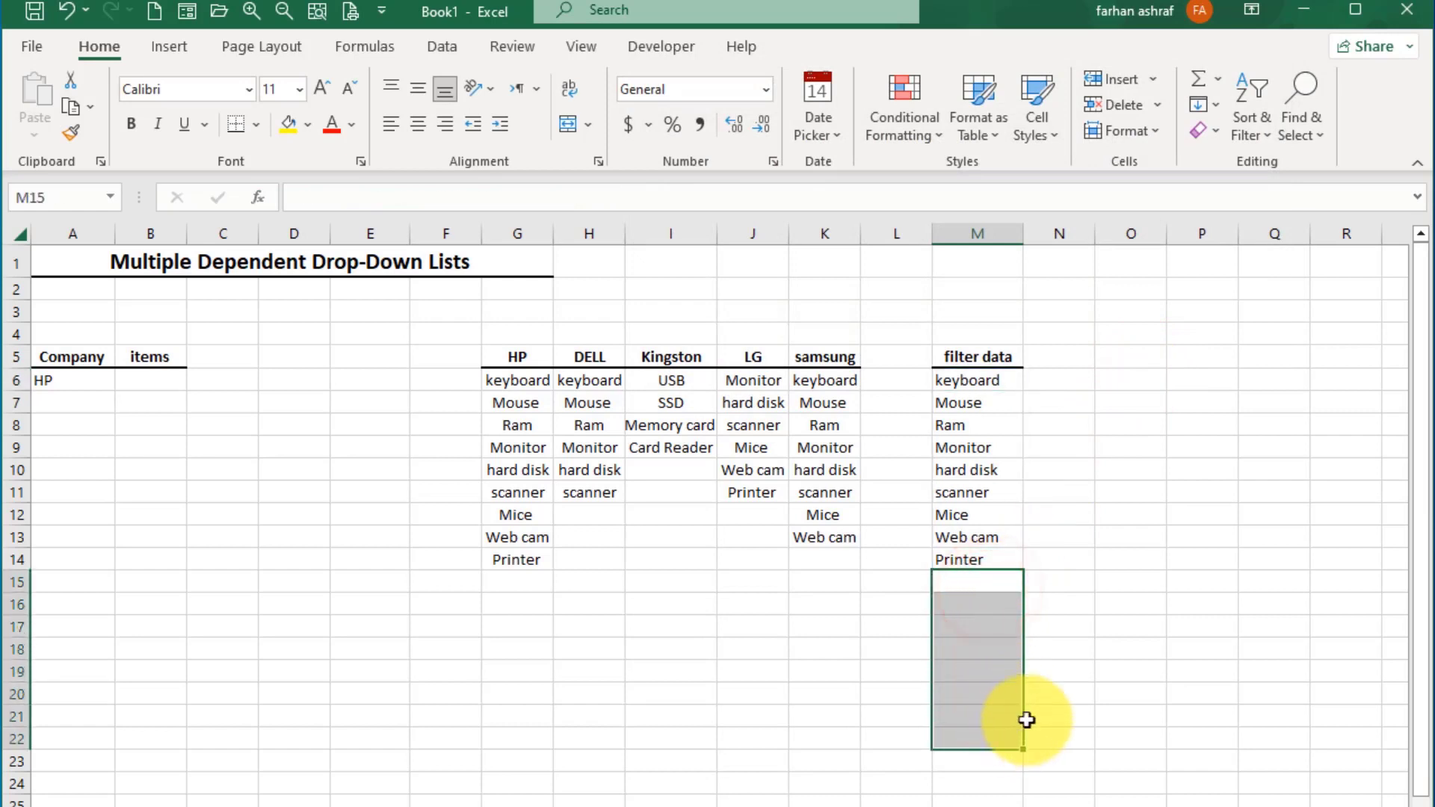
pyautogui.click(1131, 666)
pyautogui.click(160, 382)
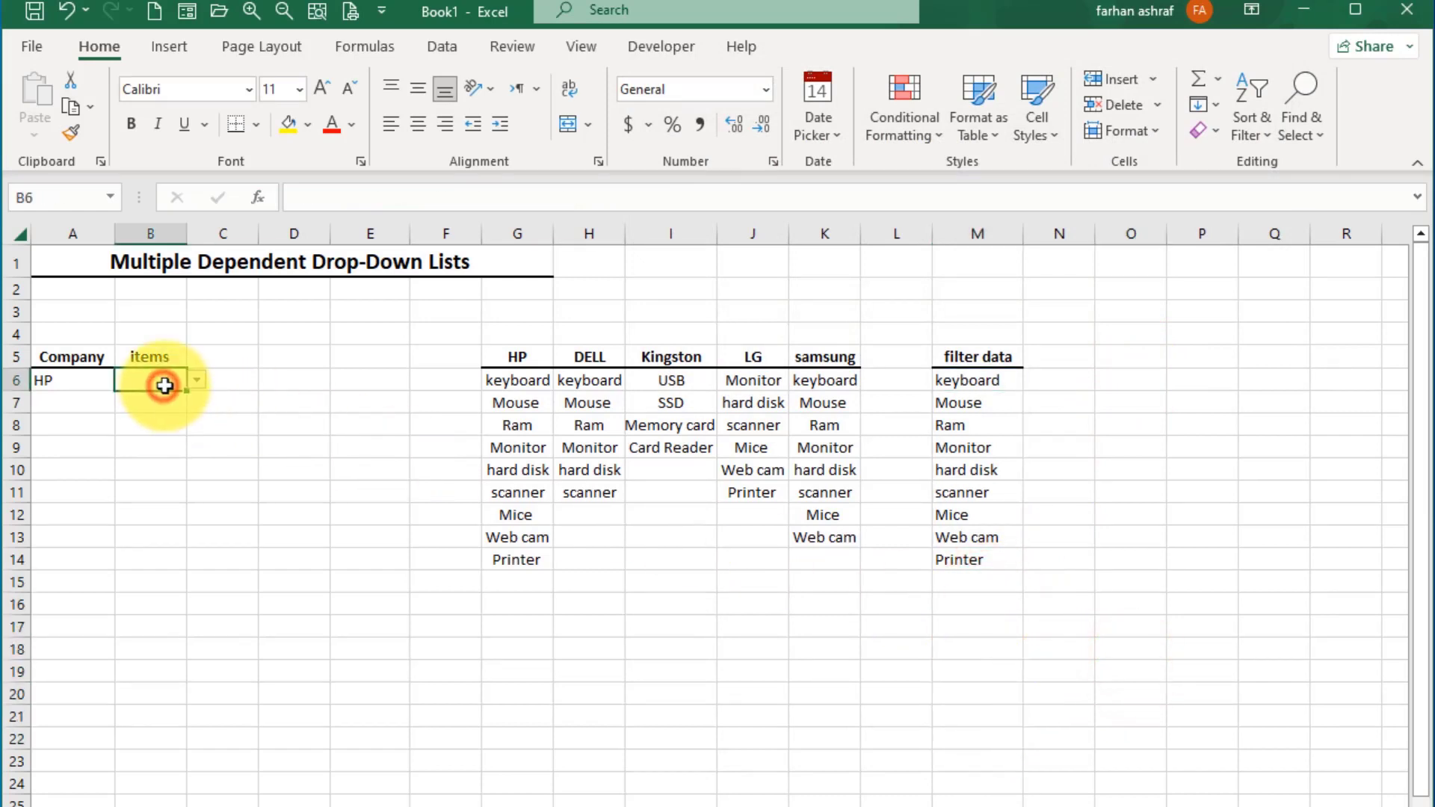
pyautogui.click(197, 382)
pyautogui.moveTo(192, 422)
pyautogui.mouseDown()
pyautogui.moveTo(194, 478)
pyautogui.moveTo(199, 414)
pyautogui.moveTo(196, 477)
pyautogui.moveTo(199, 431)
pyautogui.mouseUp()
pyautogui.click(246, 457)
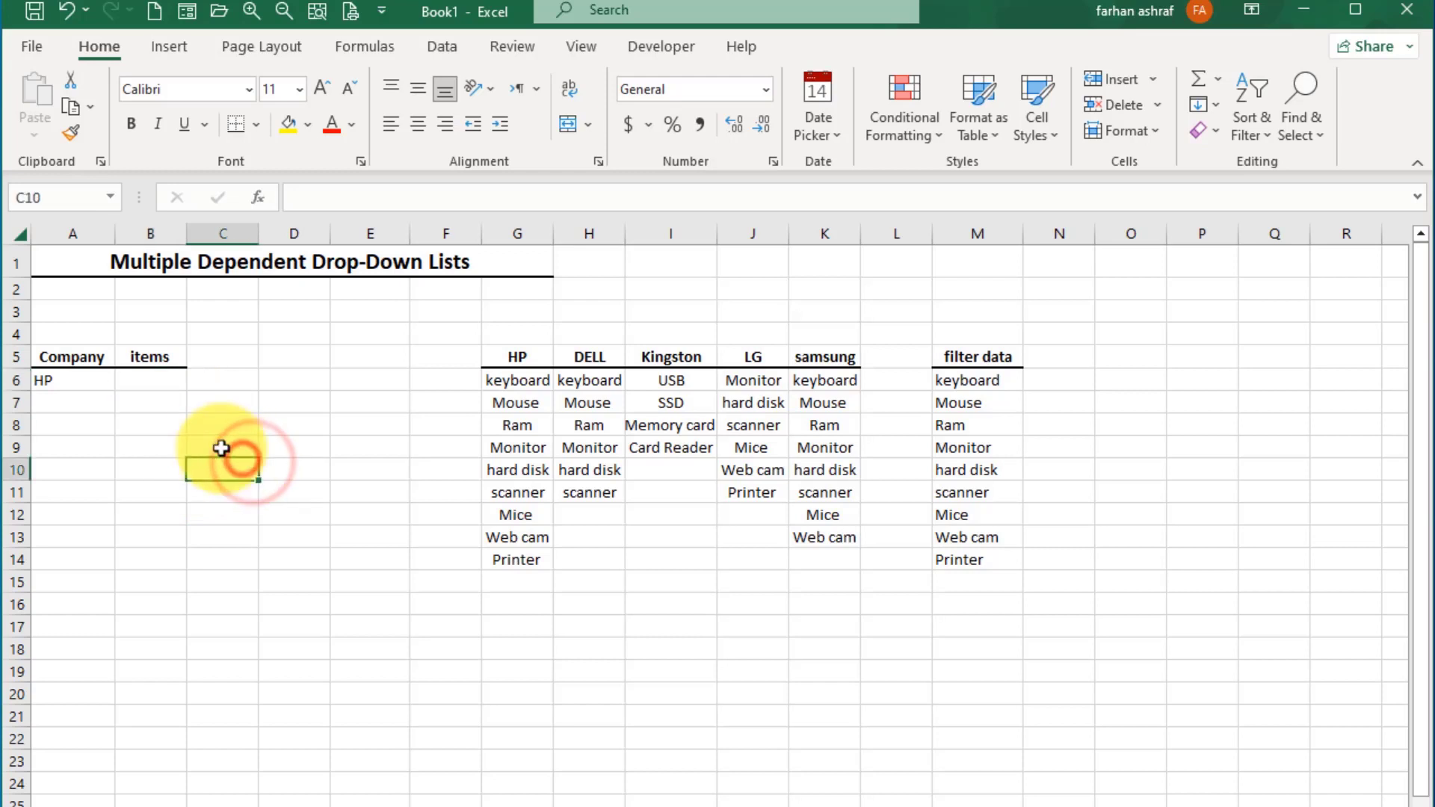
pyautogui.click(94, 384)
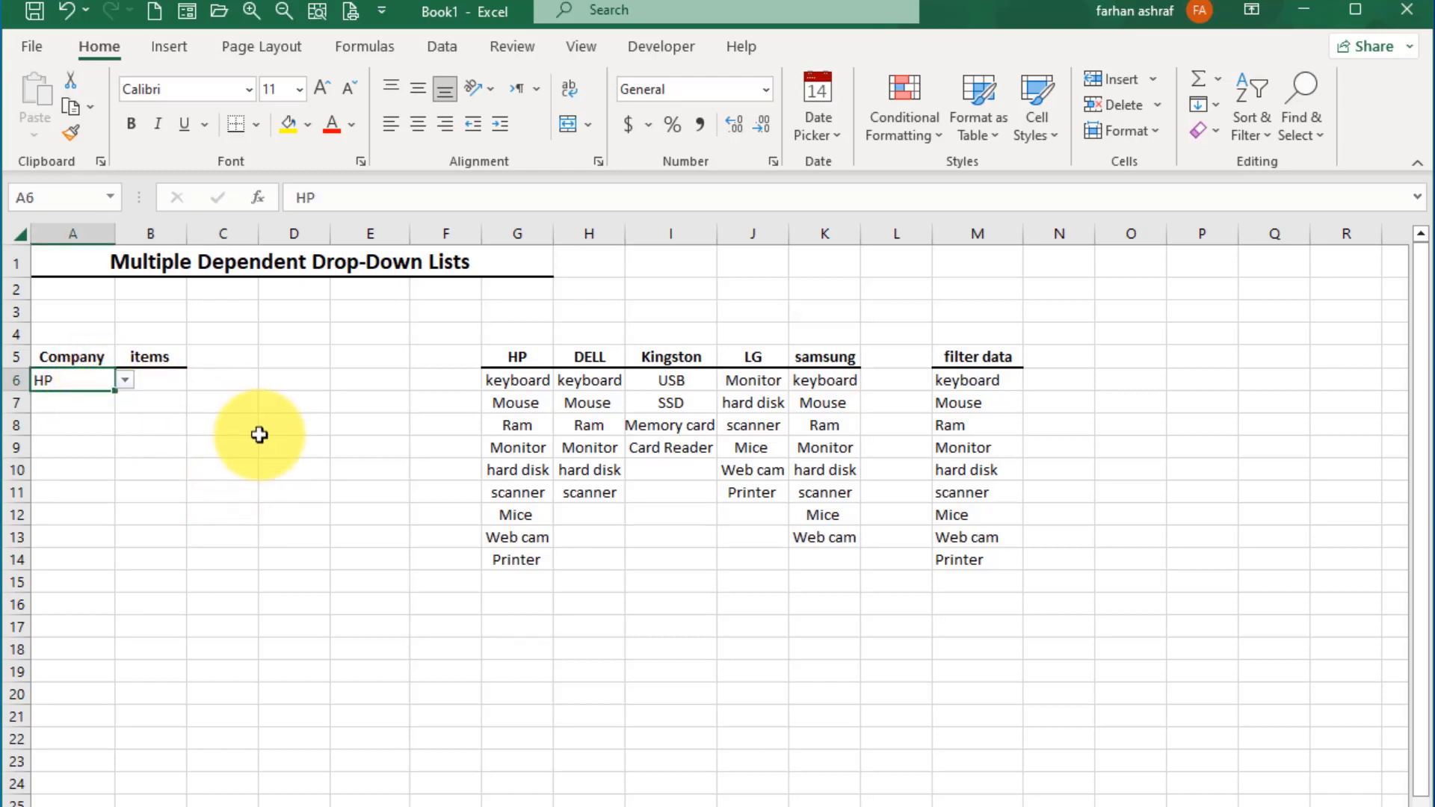
pyautogui.click(283, 444)
pyautogui.click(169, 382)
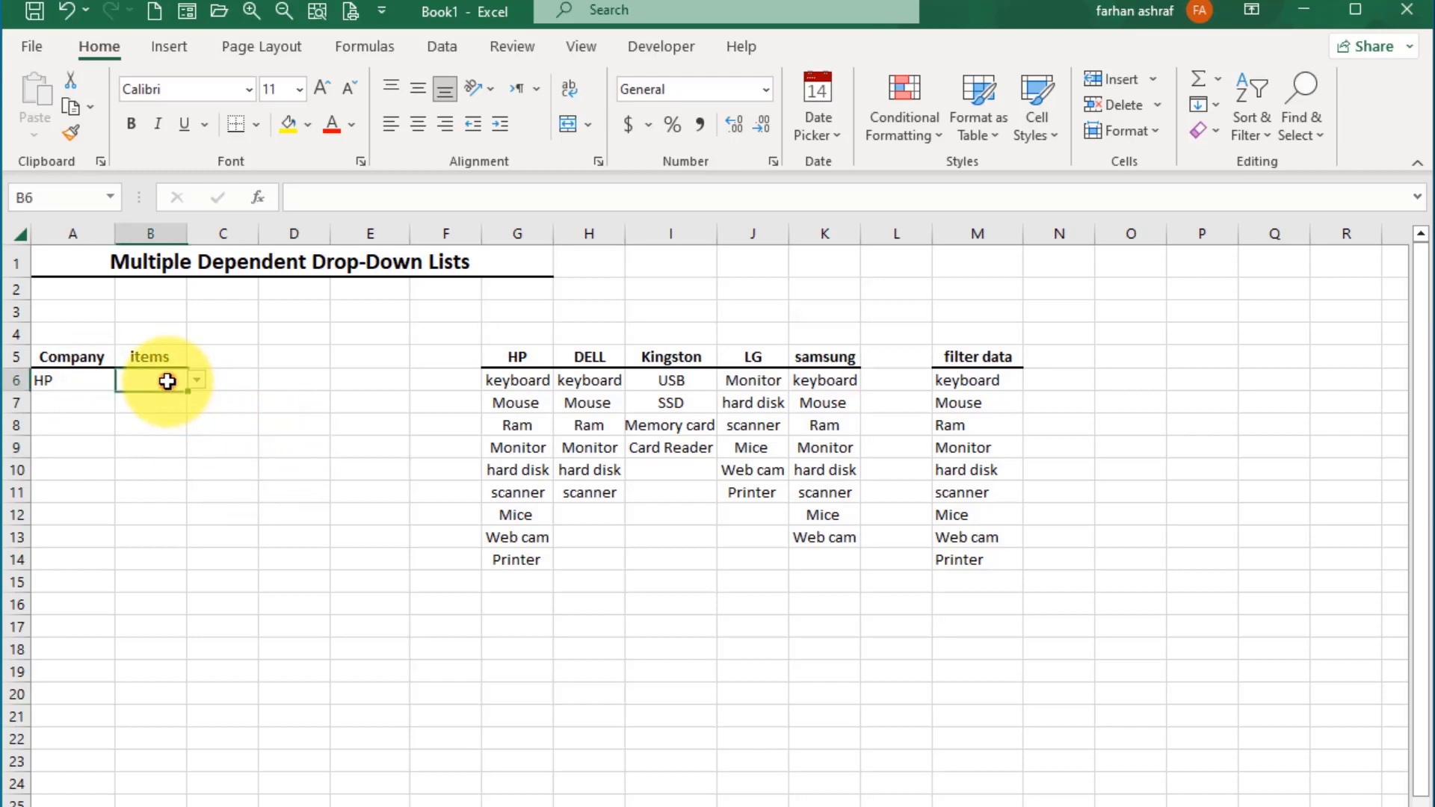
pyautogui.click(197, 382)
pyautogui.click(195, 494)
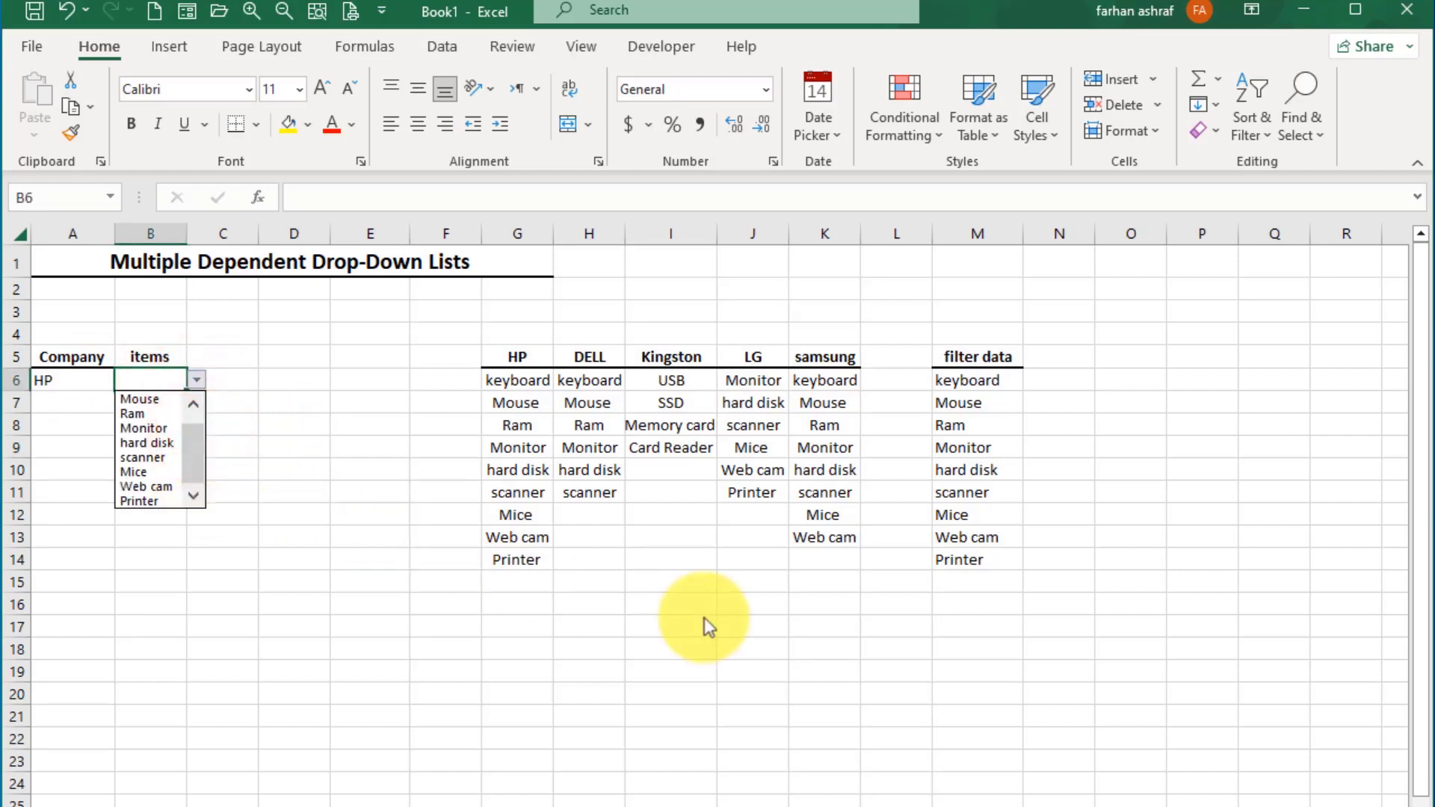
pyautogui.click(950, 640)
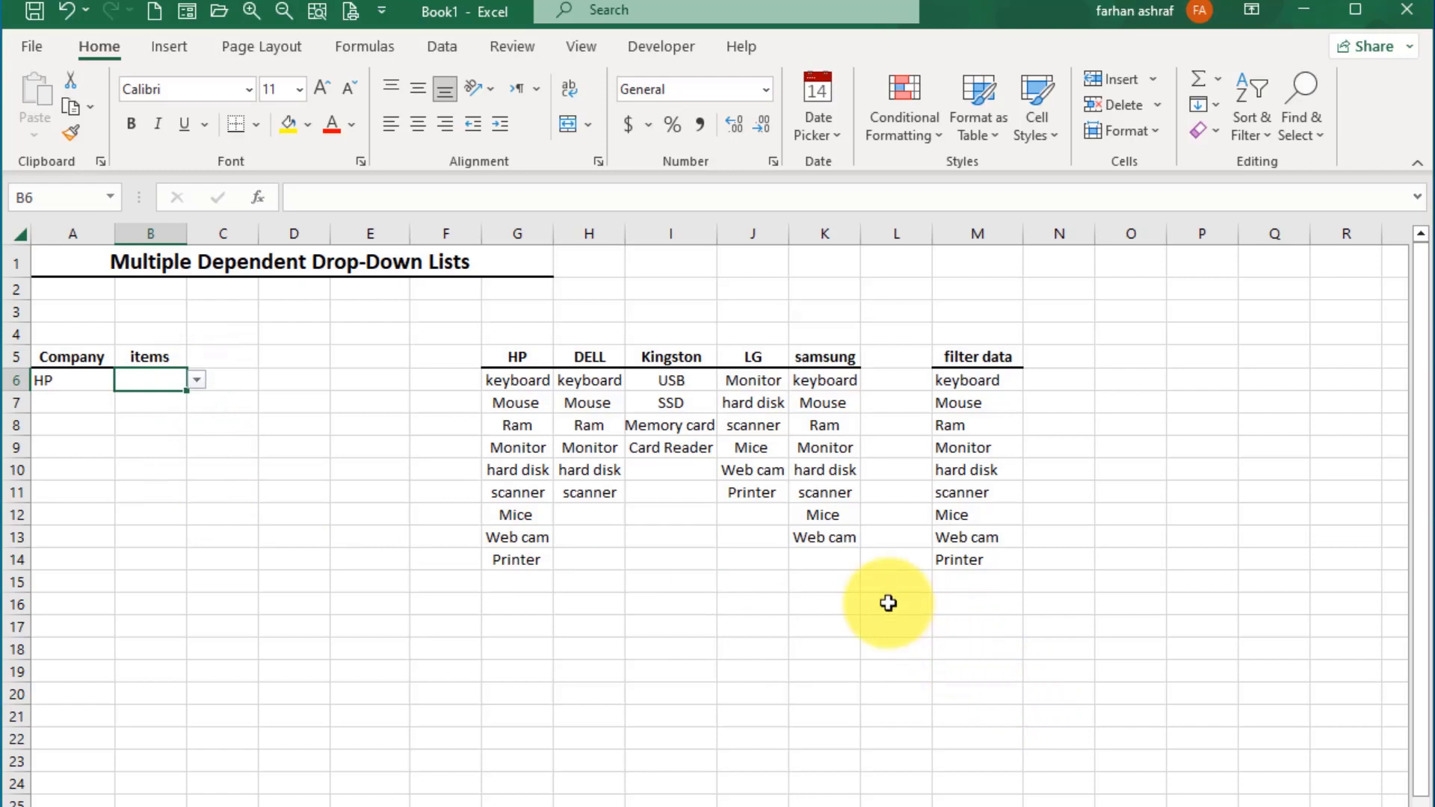
pyautogui.moveTo(516, 384); pyautogui.dragTo(527, 560)
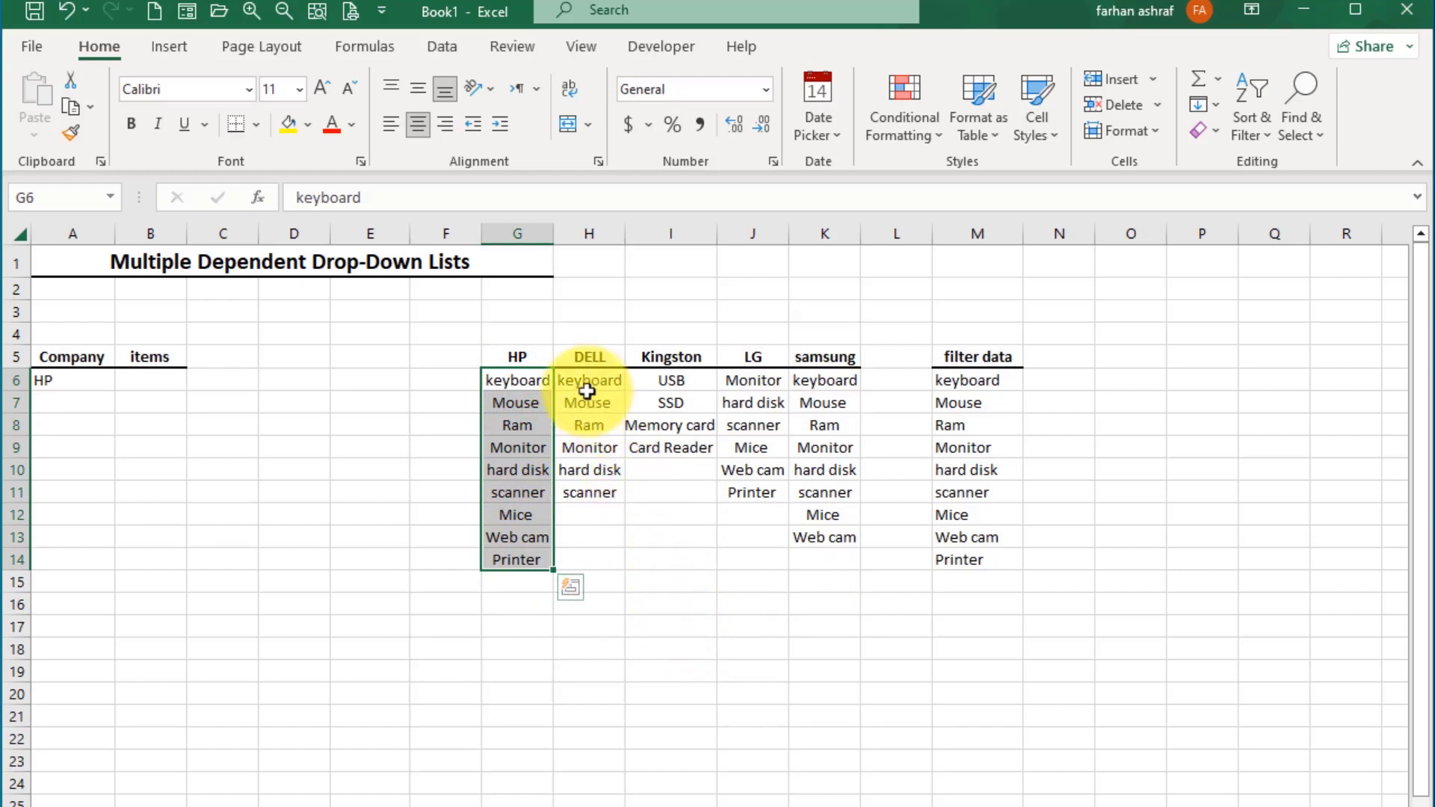
pyautogui.moveTo(590, 385); pyautogui.dragTo(590, 493)
# Step: Wrap M6 in SORT to read =SORT(UNIQUE(XLOOKUP(A6,G5:K5,G6:K22),,TRUE))
pyautogui.click(984, 385)
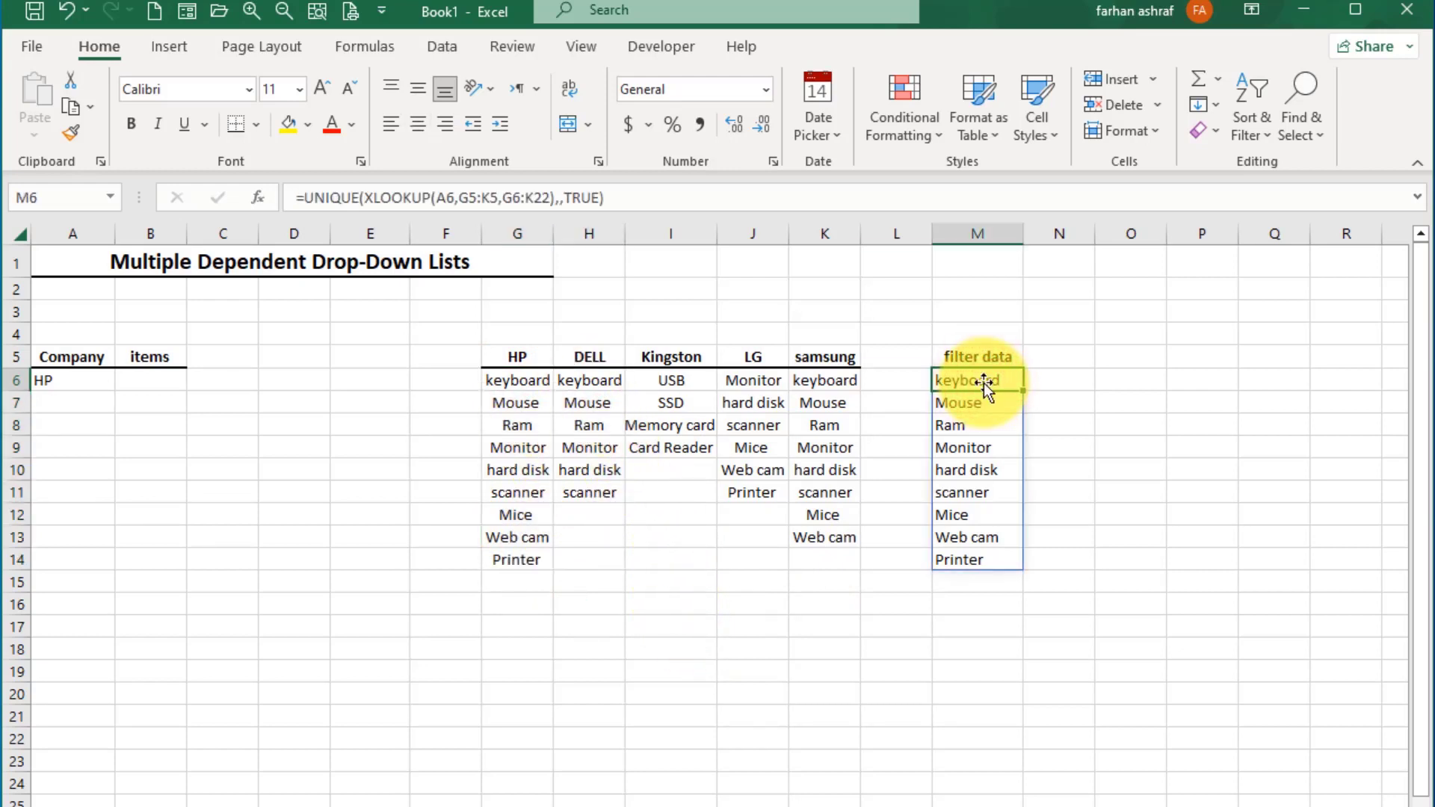
pyautogui.click(302, 199)
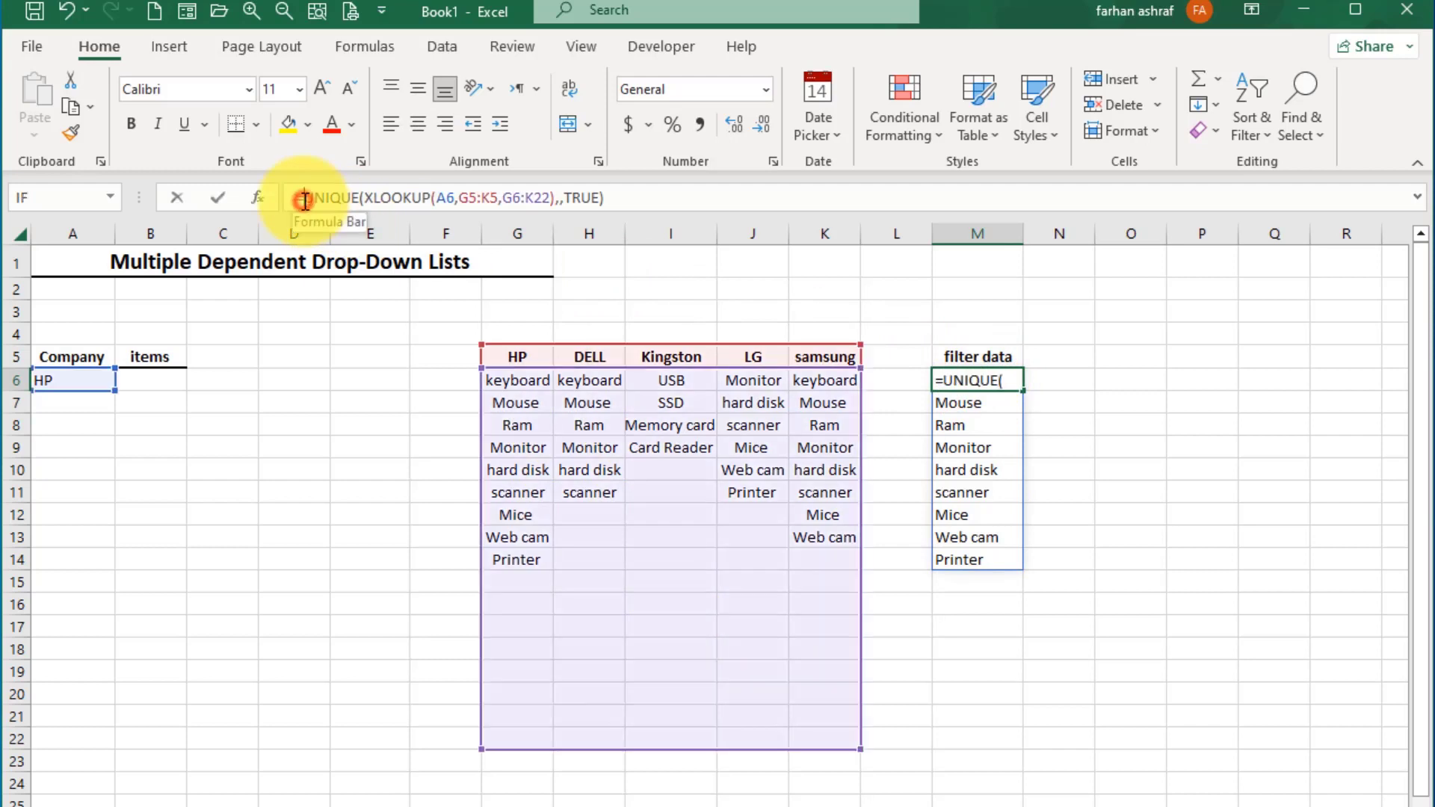
pyautogui.write('sor')
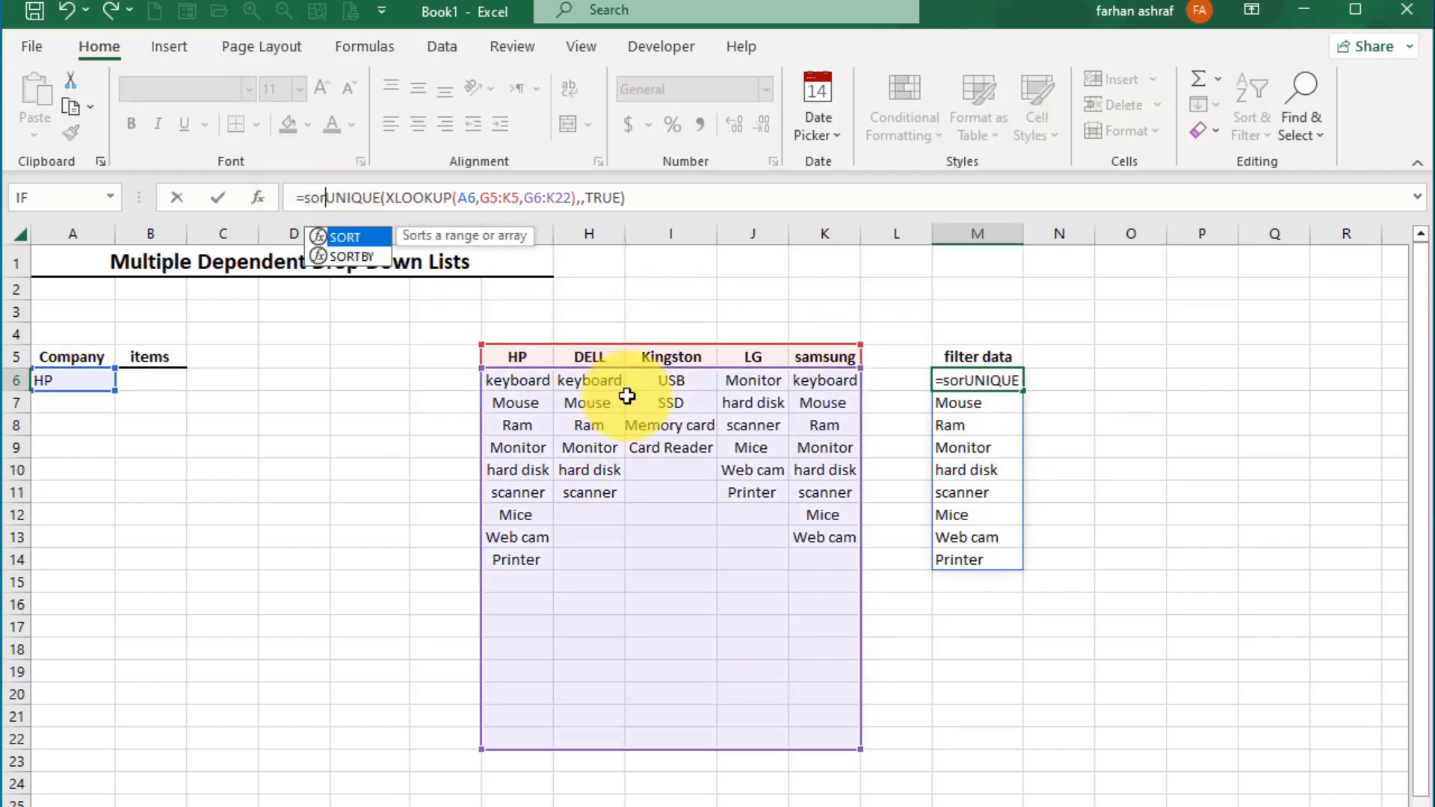
pyautogui.doubleClick(348, 237)
pyautogui.click(665, 198)
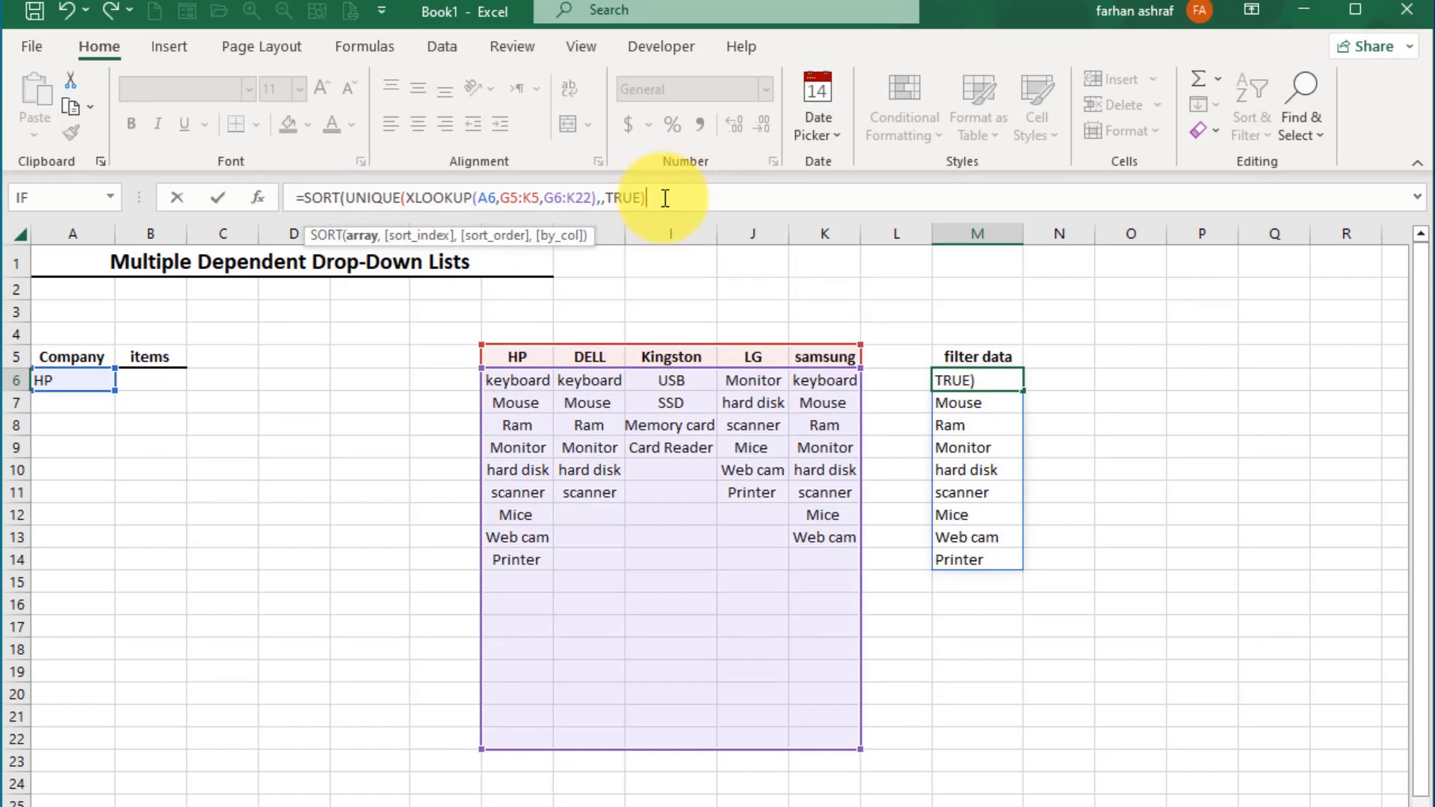
pyautogui.write(')')
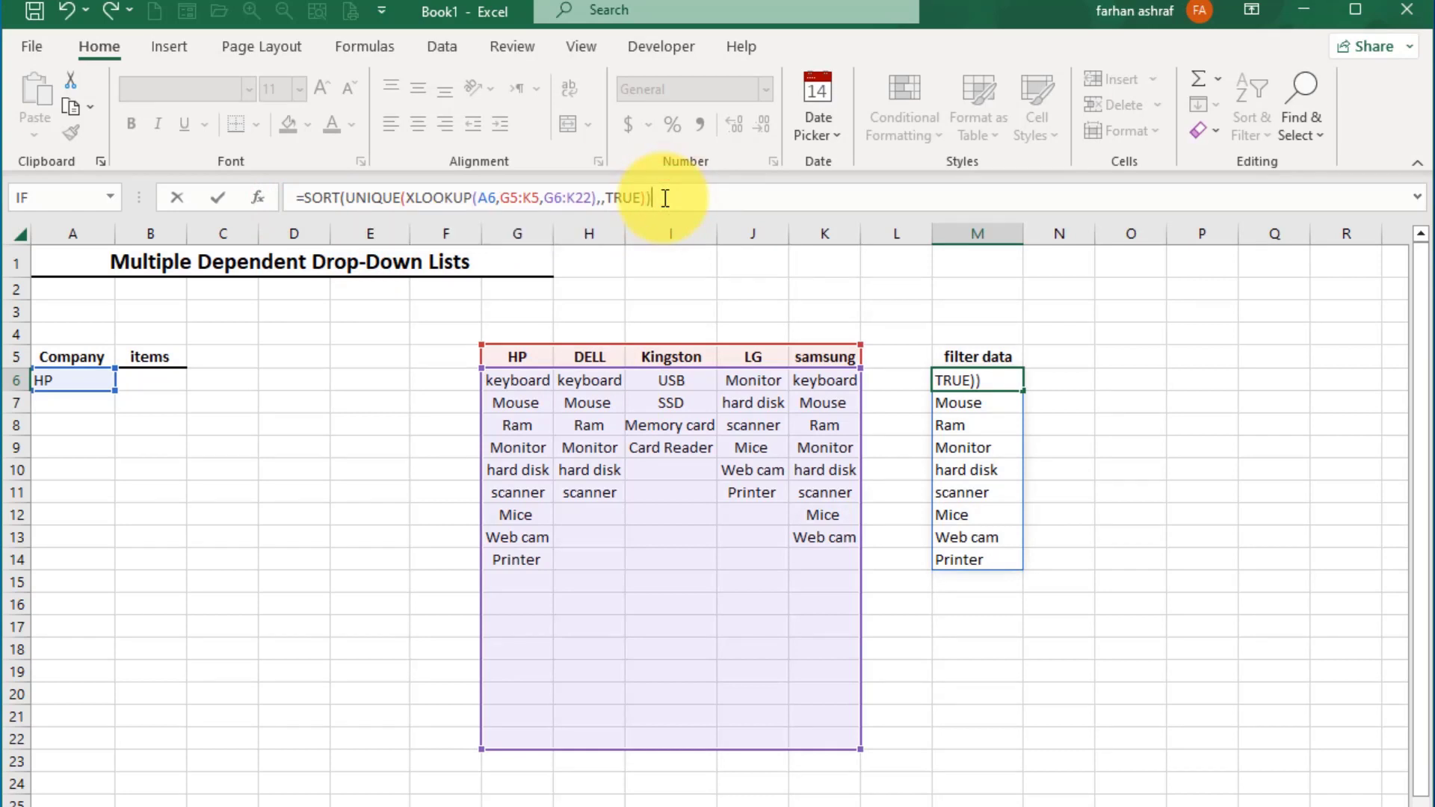
pyautogui.press('Return')
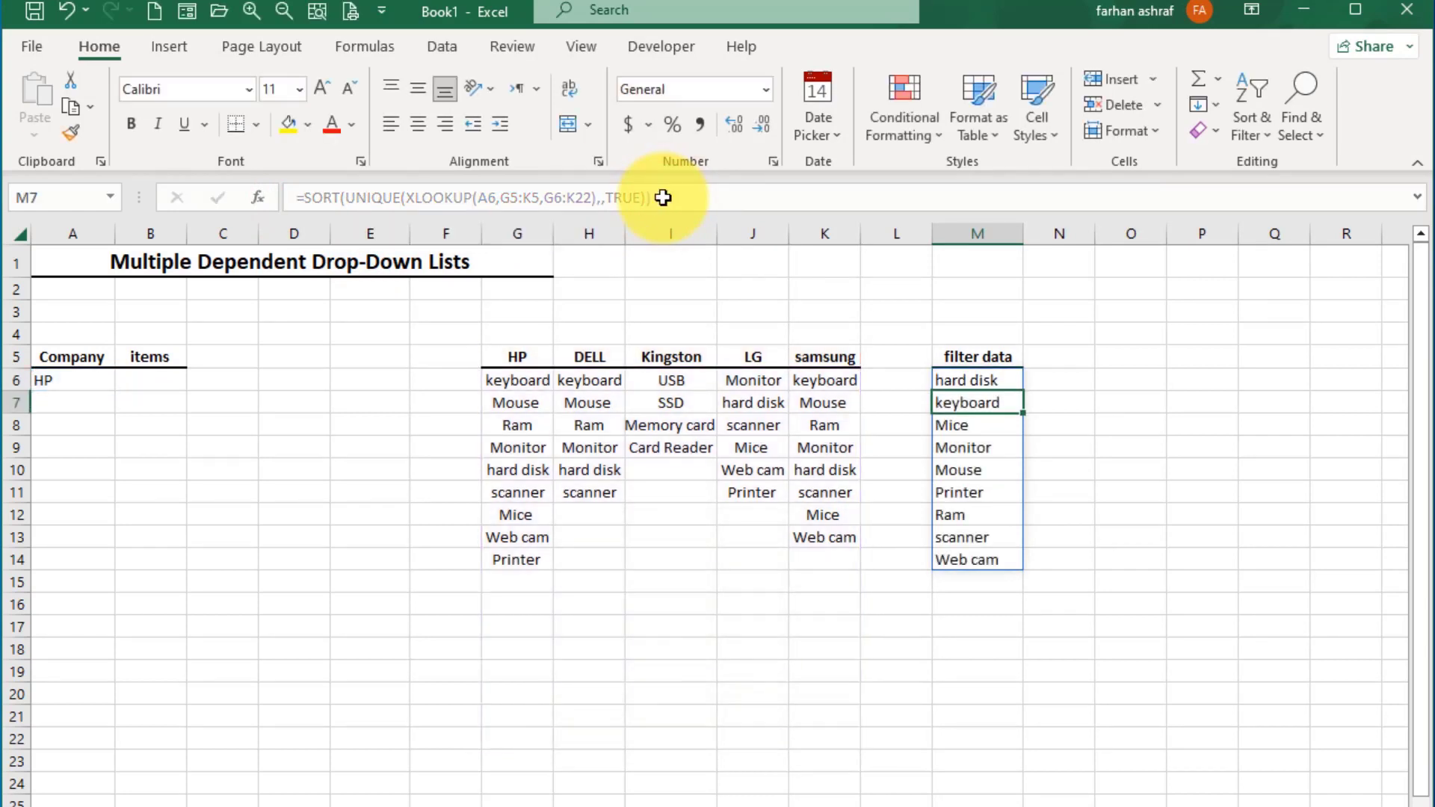